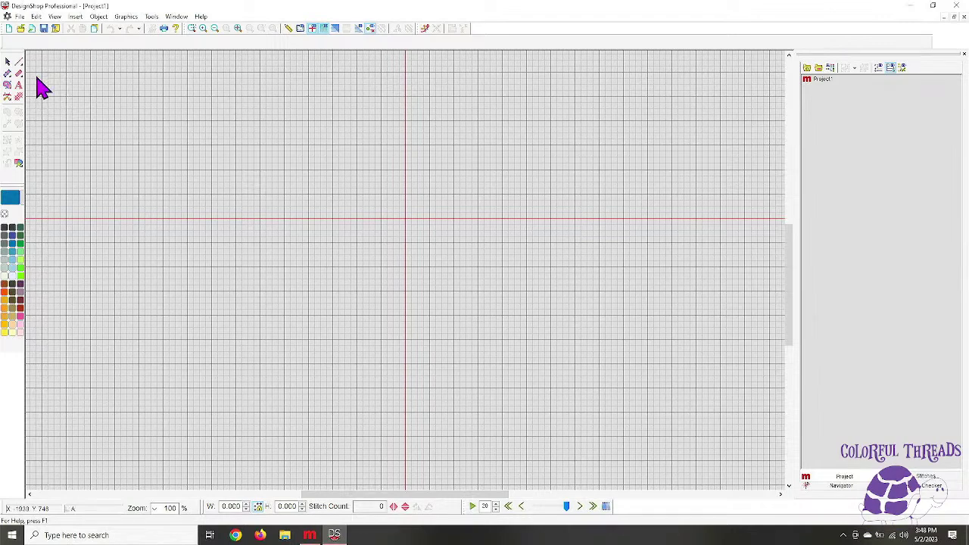
# Insert the Rounded Corner Rectangle custom design from the Common Closed Shapes category near the centre of the workspace
pyautogui.click(18, 165)
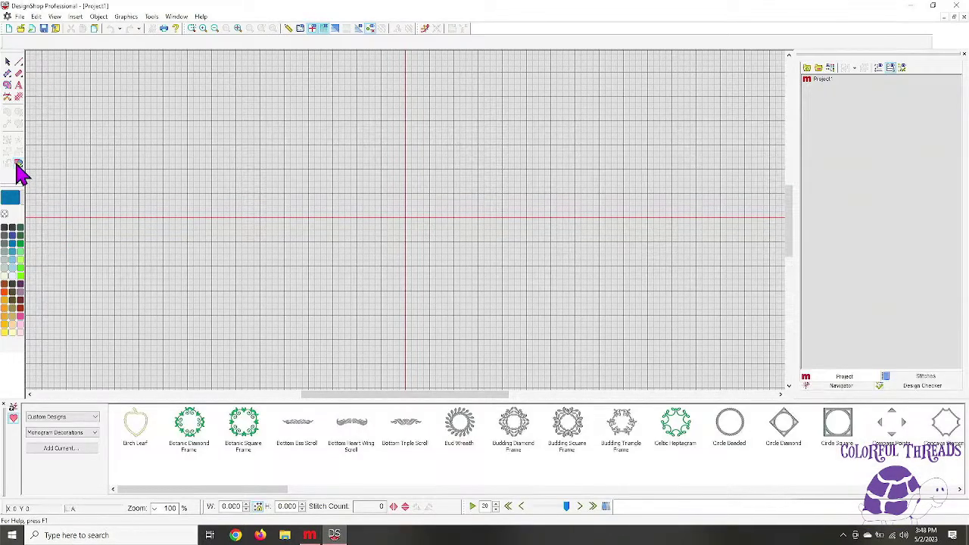
pyautogui.click(85, 418)
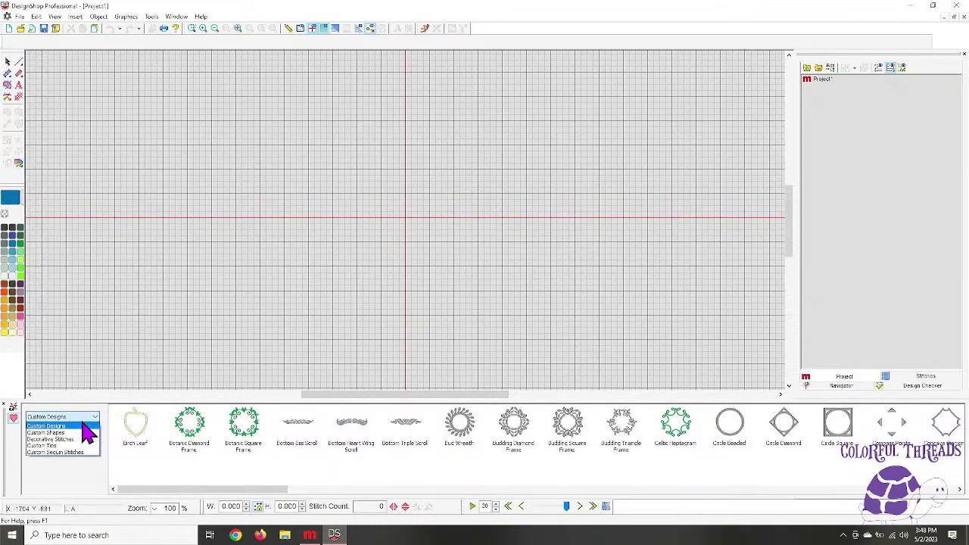
pyautogui.click(83, 432)
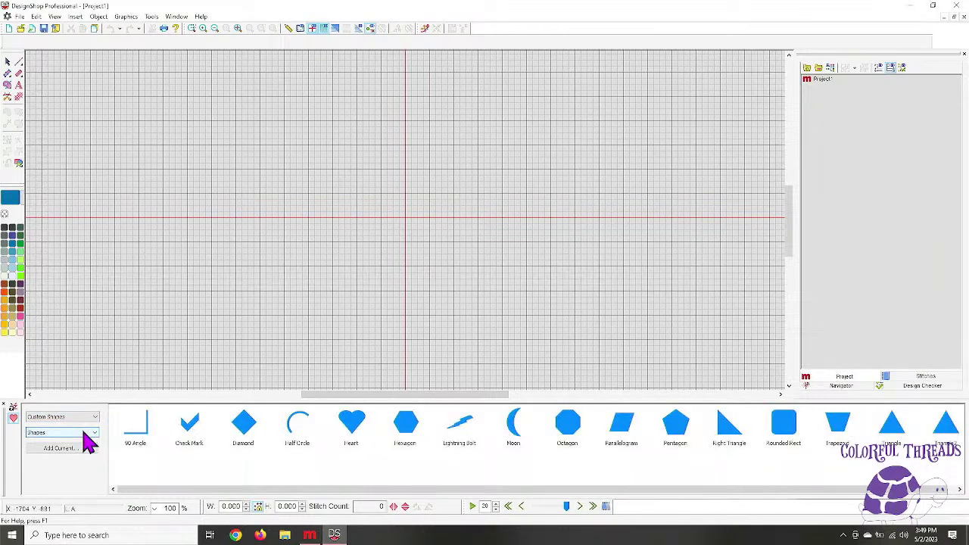
pyautogui.click(84, 419)
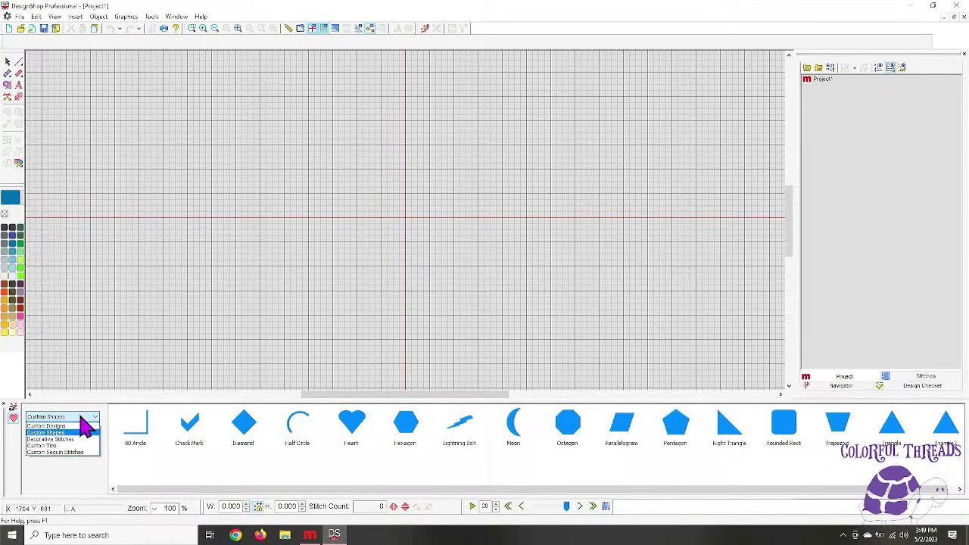
pyautogui.click(77, 426)
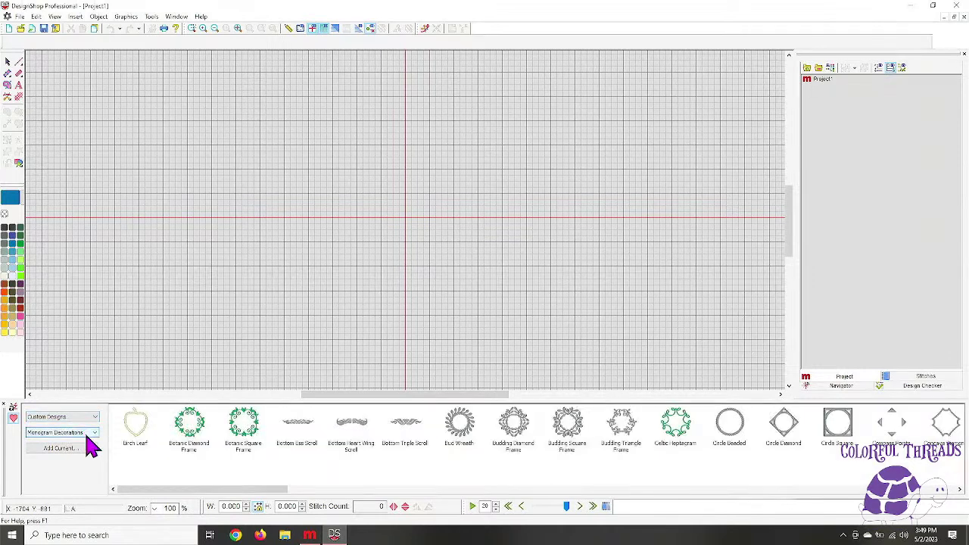
pyautogui.click(90, 432)
pyautogui.click(85, 446)
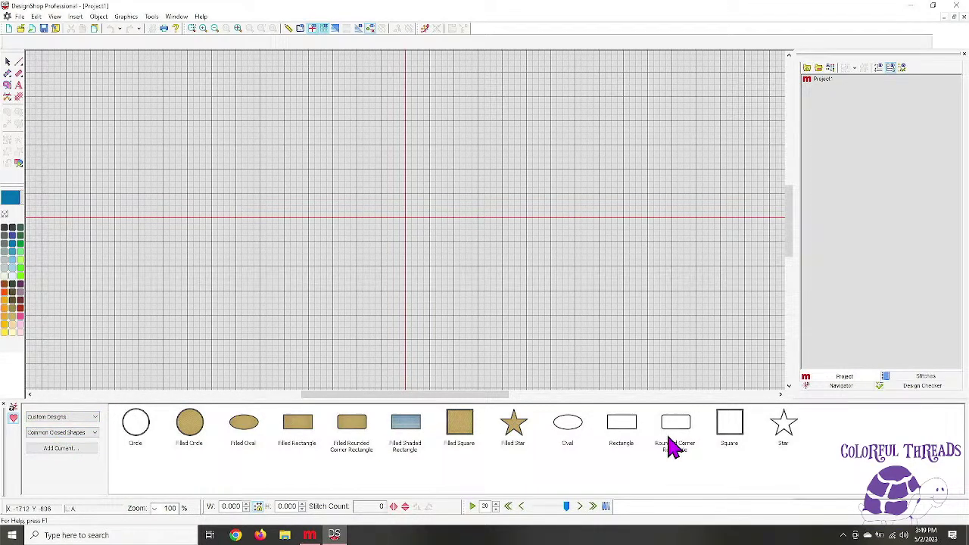
pyautogui.moveTo(683, 432); pyautogui.dragTo(402, 218)
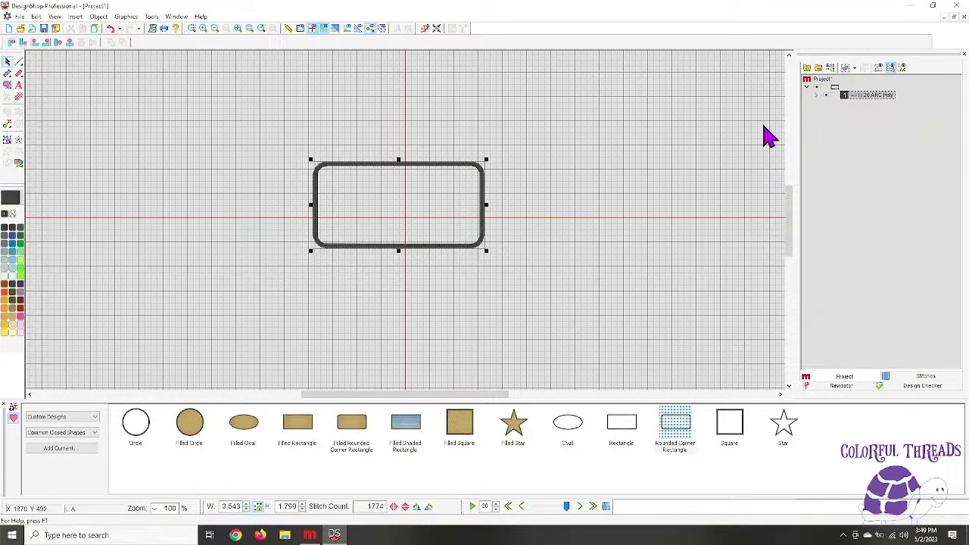
# Inspect the stitch properties of the inserted rectangle's walk stitch and single line elements
pyautogui.click(817, 95)
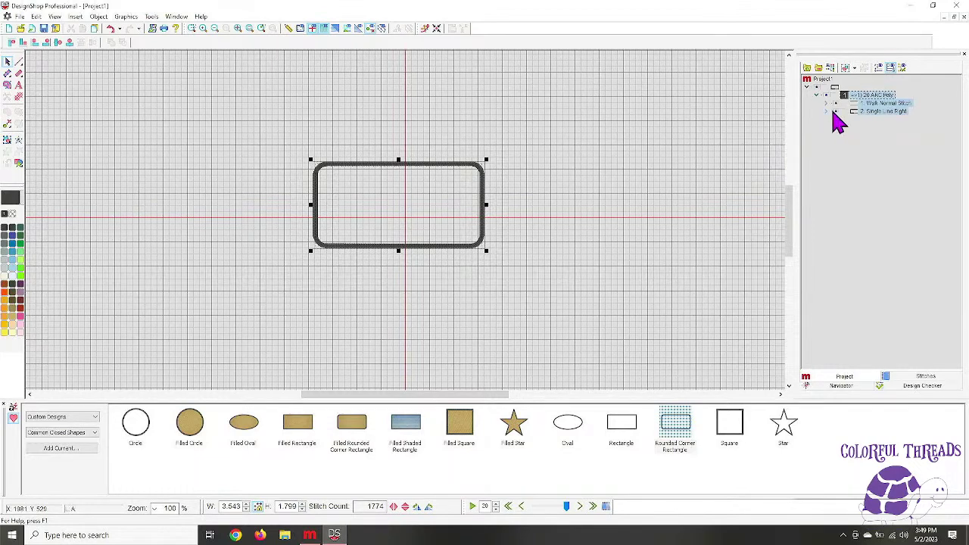
pyautogui.click(873, 104)
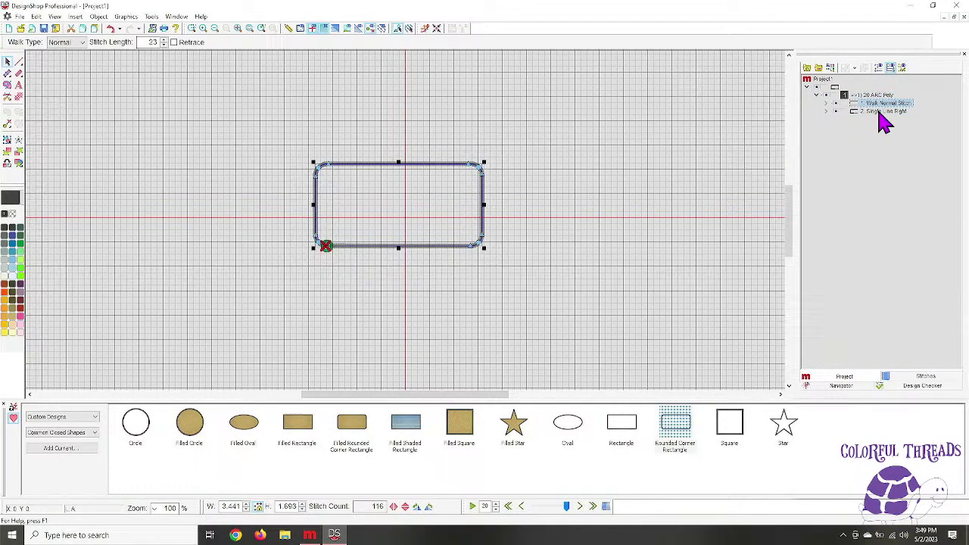
pyautogui.click(880, 113)
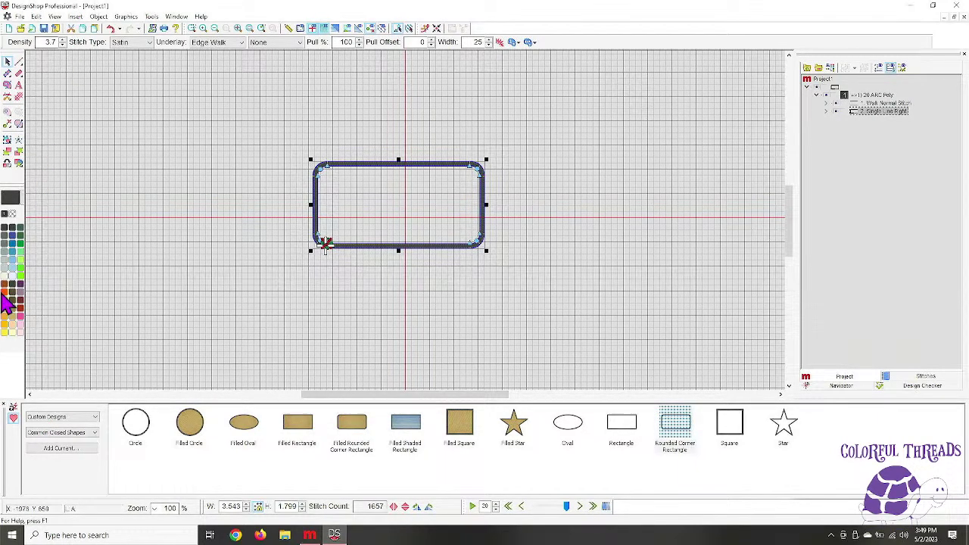
# Close the custom design library and delete the rectangle's single line and walk stitch elements
pyautogui.click(10, 410)
pyautogui.click(405, 214)
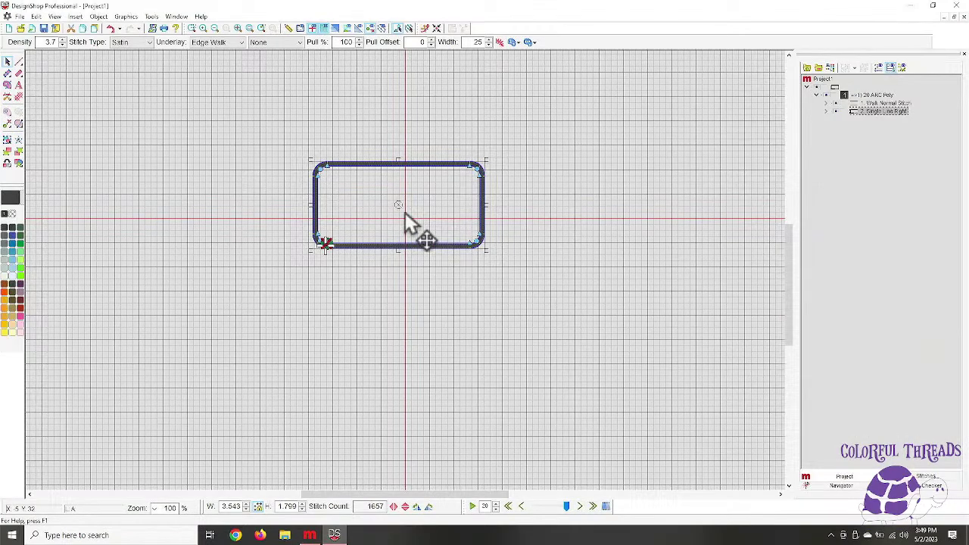
pyautogui.press('Delete')
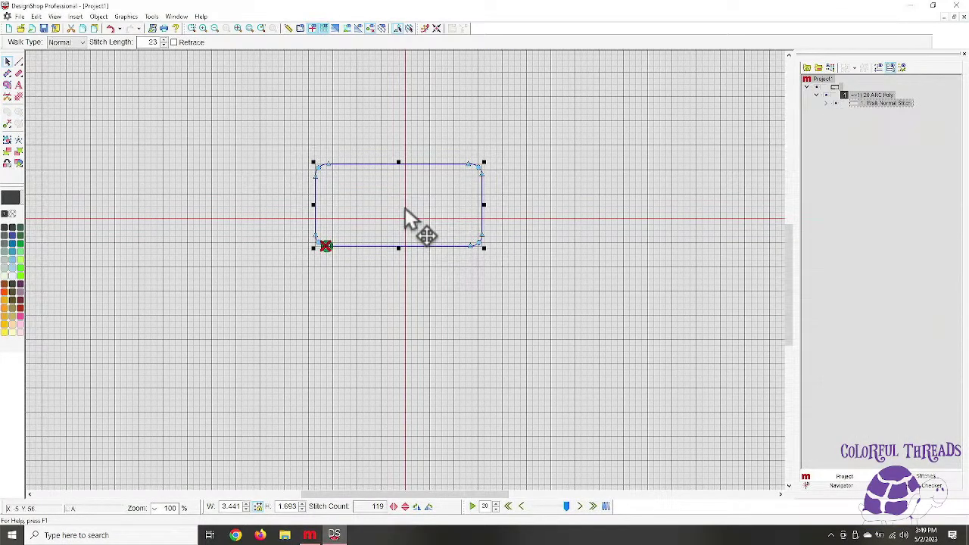
pyautogui.press('Delete')
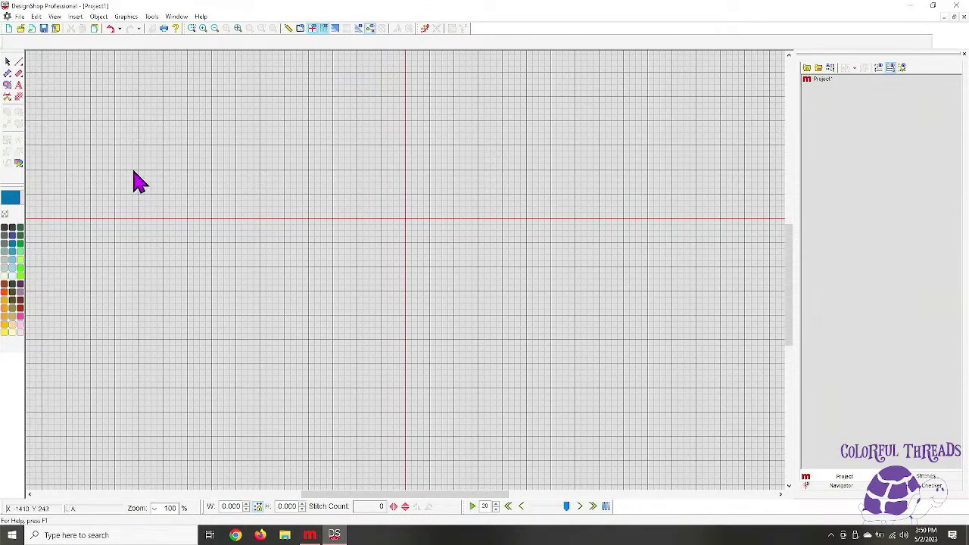
# Start a normal walk stitch outline above the origin on the vertical axis and draw its right side with two rounded corners
pyautogui.click(19, 64)
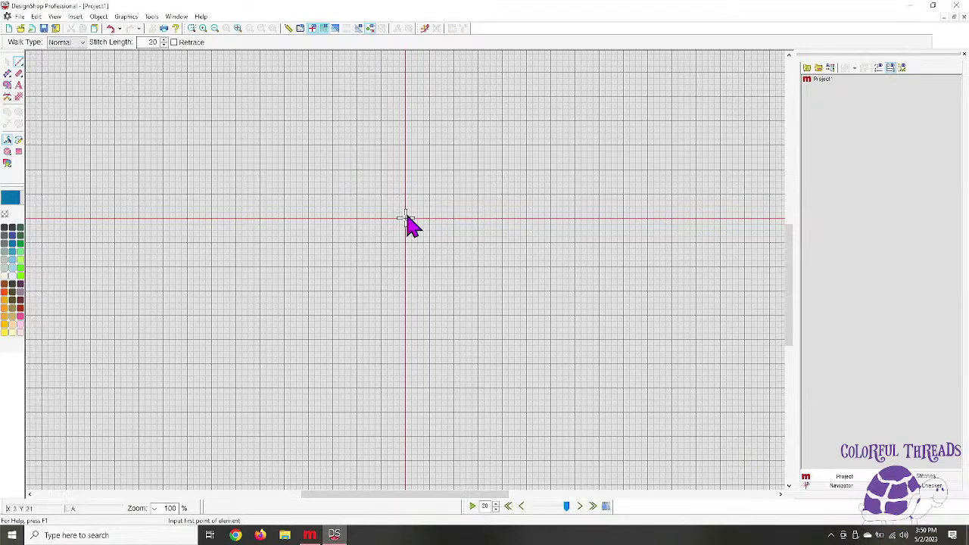
pyautogui.click(405, 144)
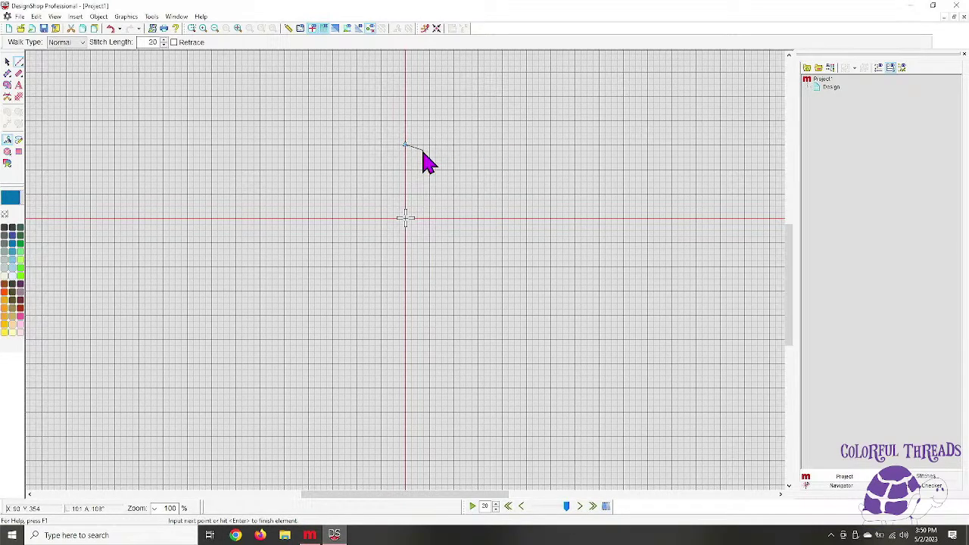
pyautogui.click(501, 144)
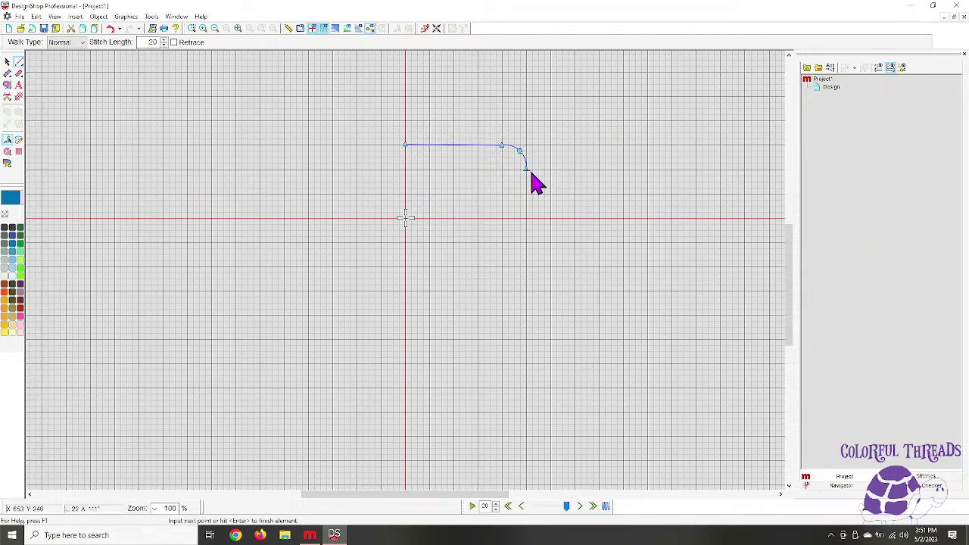
pyautogui.click(525, 168)
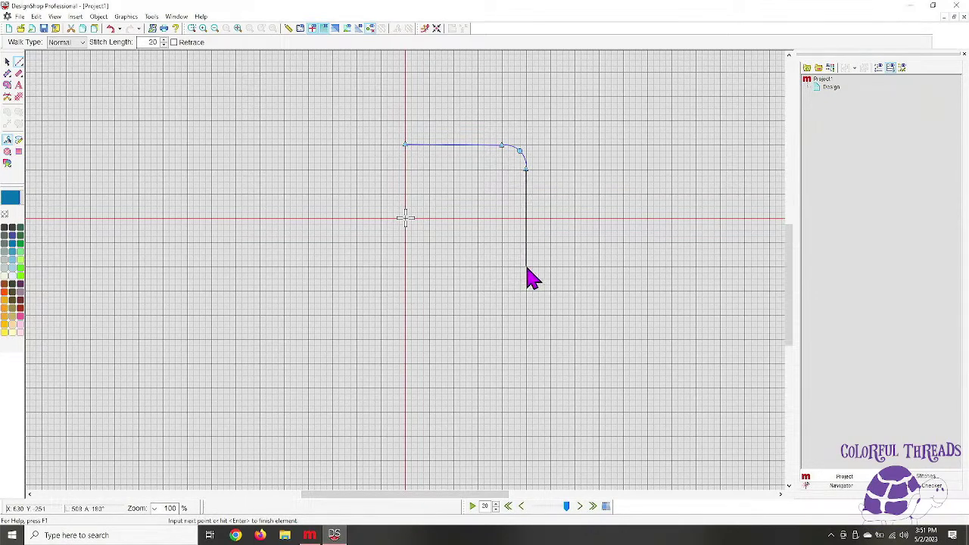
pyautogui.click(527, 267)
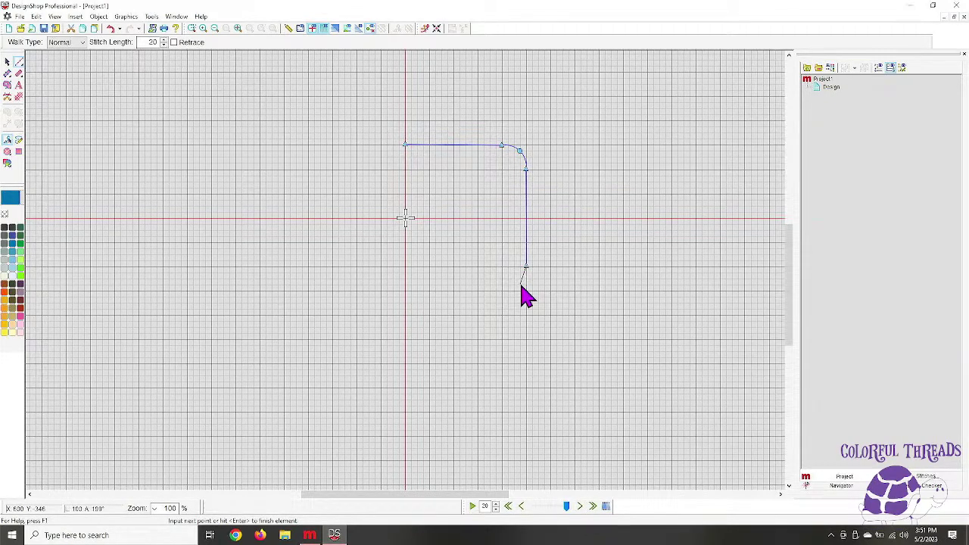
pyautogui.rightClick(521, 286)
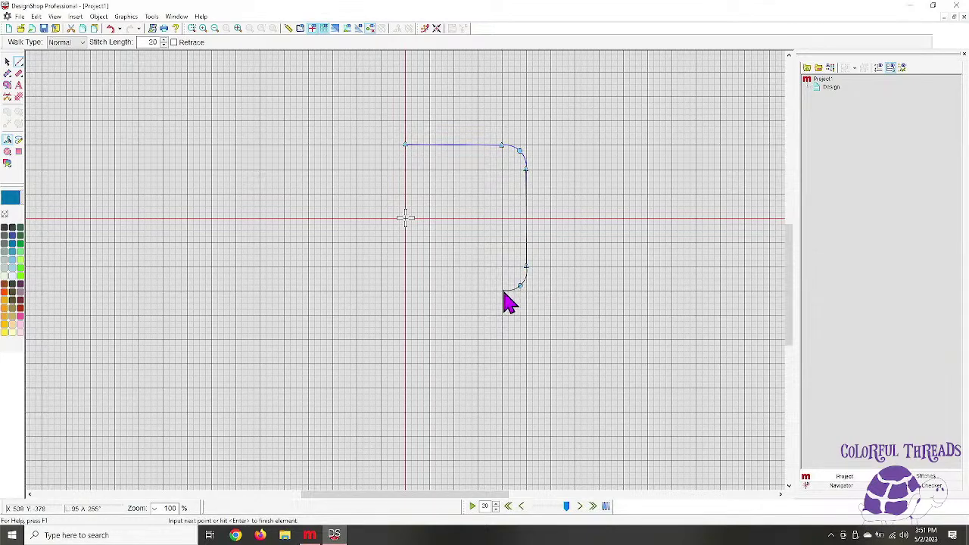
pyautogui.click(503, 292)
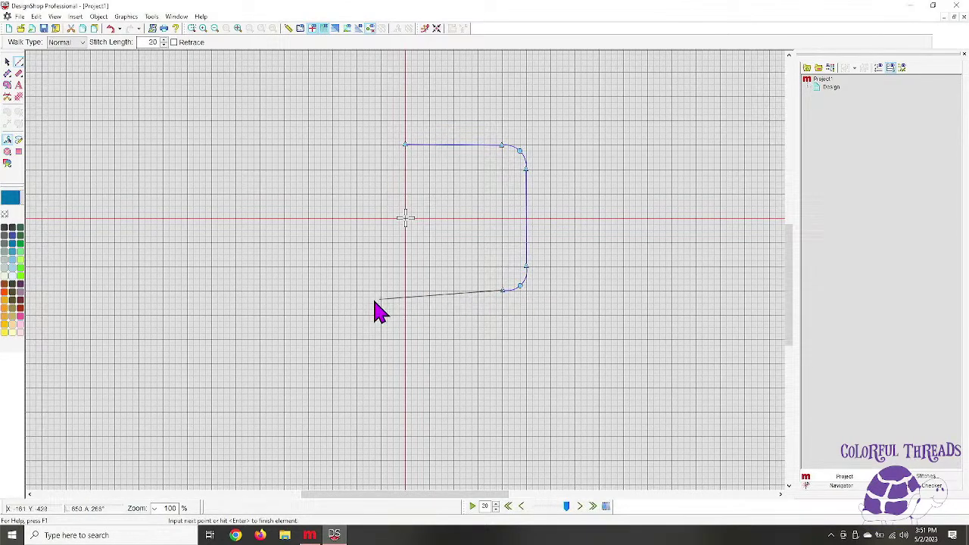
# Add the bottom edge and the left side with two rounded corners, closing the outline as a rounded rectangle about 5 by 3 inches
pyautogui.click(308, 290)
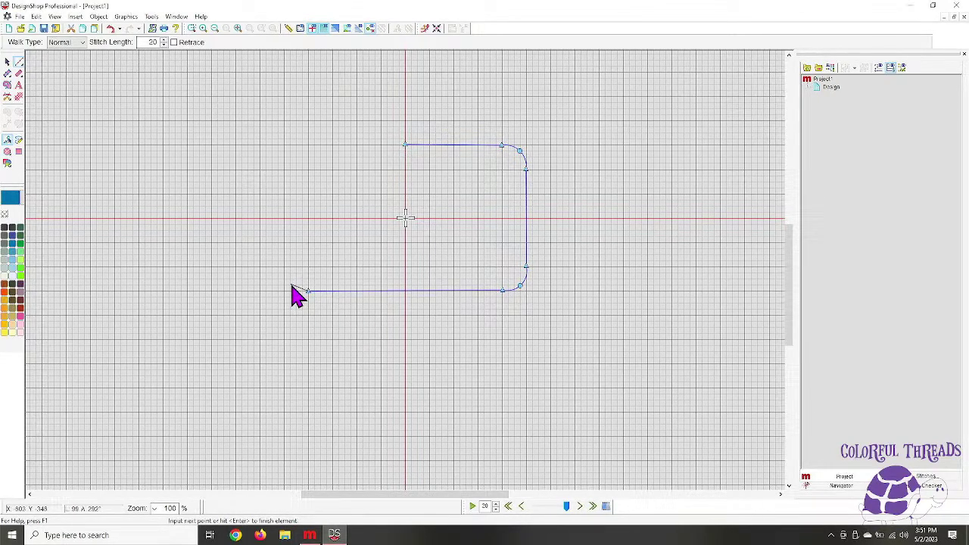
pyautogui.rightClick(290, 284)
pyautogui.click(285, 266)
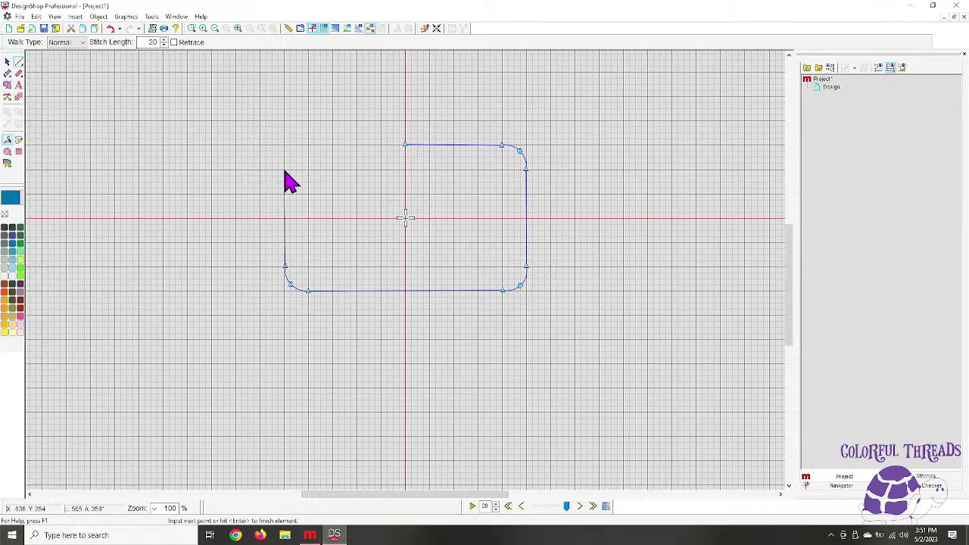
pyautogui.click(285, 169)
pyautogui.rightClick(289, 152)
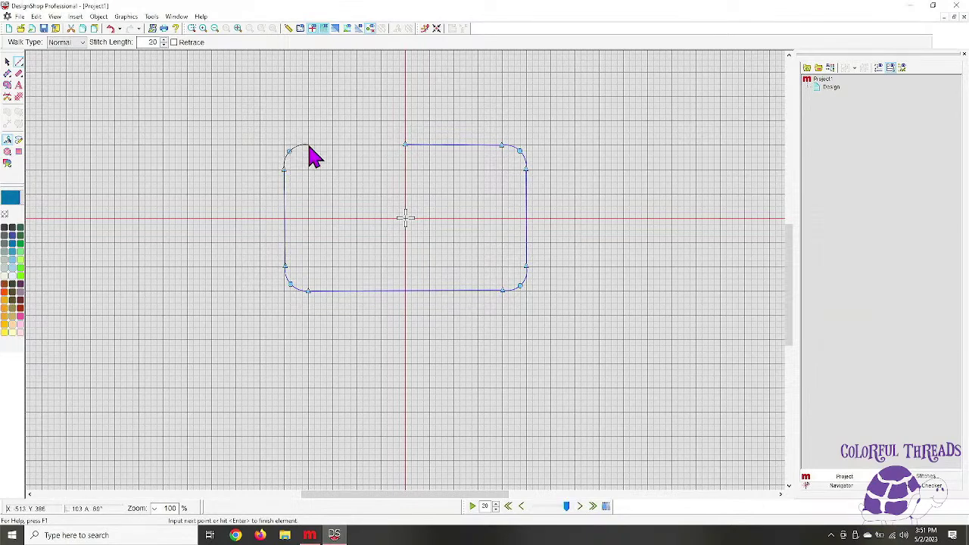
pyautogui.click(308, 144)
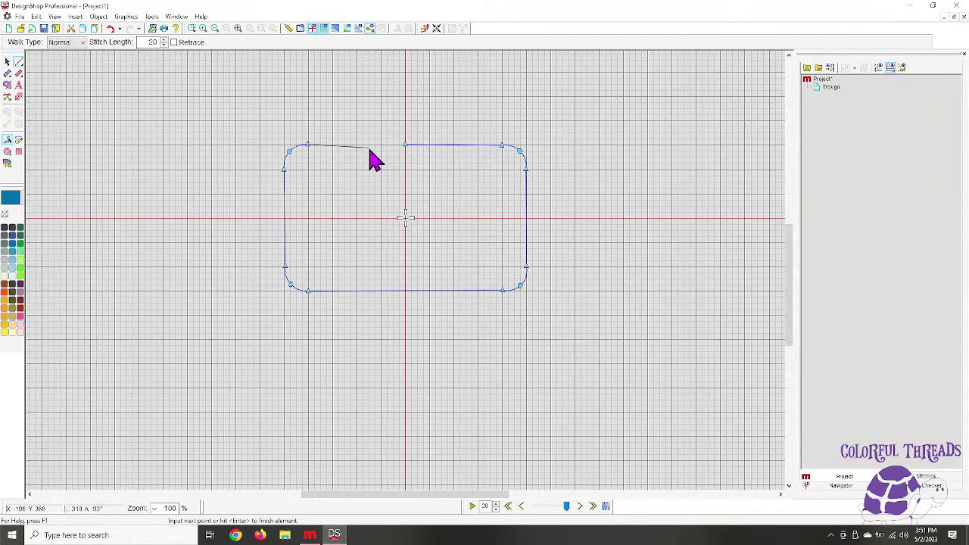
pyautogui.press('Return')
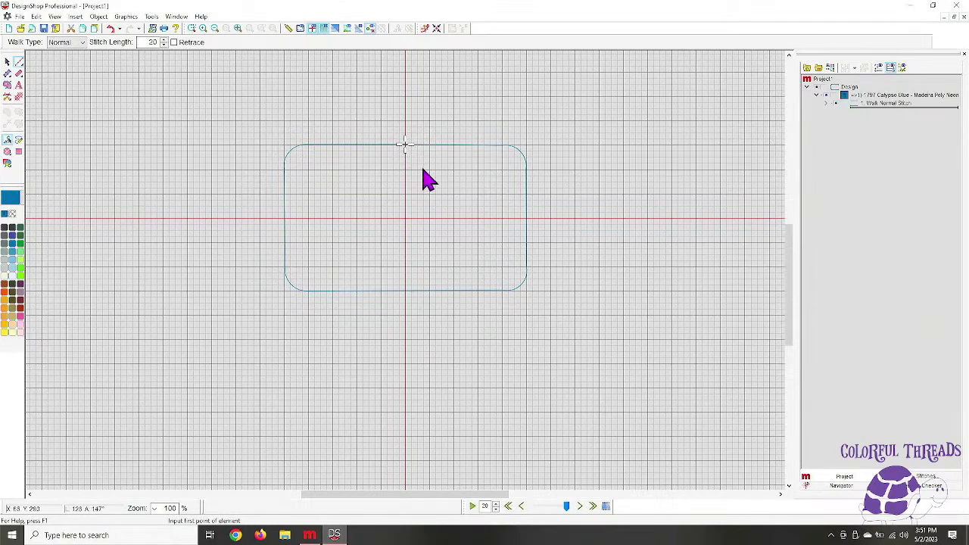
# Duplicate the rounded rectangle's walk stitch element
pyautogui.click(897, 103)
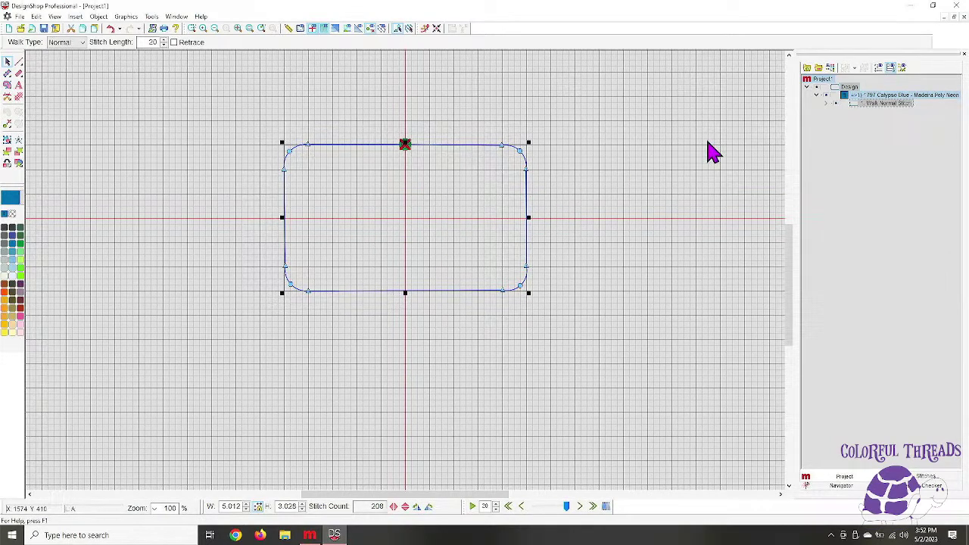
pyautogui.rightClick(876, 107)
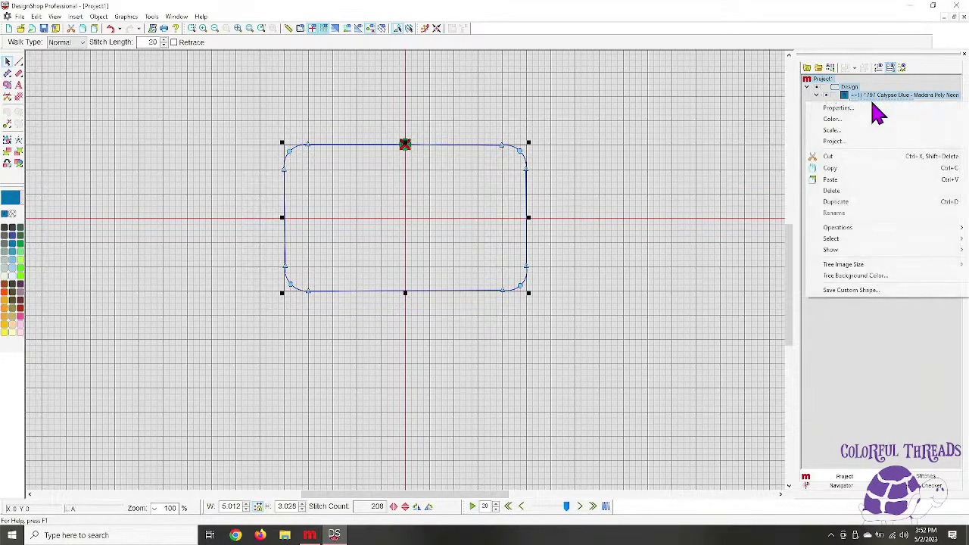
pyautogui.click(838, 202)
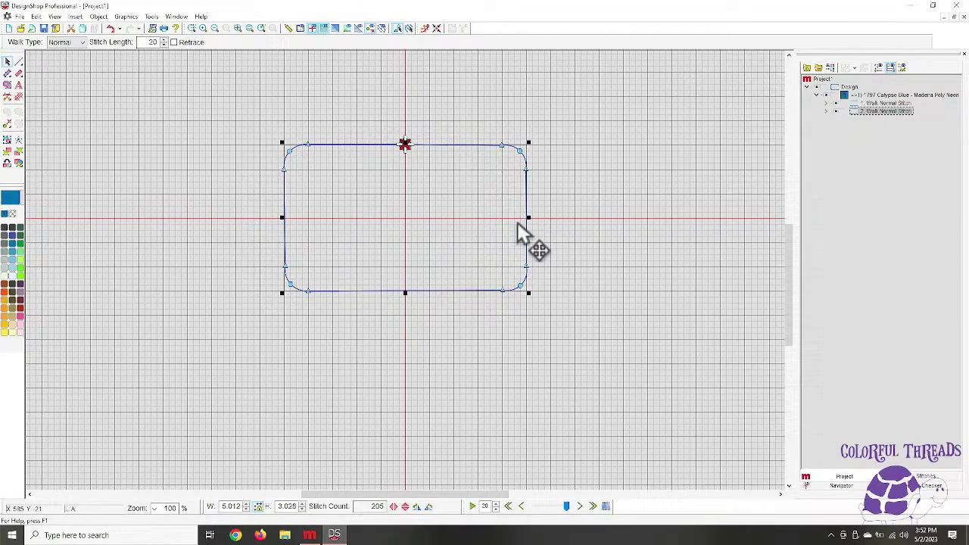
# Set the duplicated outline's walk type to Bean and recolour it fluorescent green
pyautogui.click(875, 103)
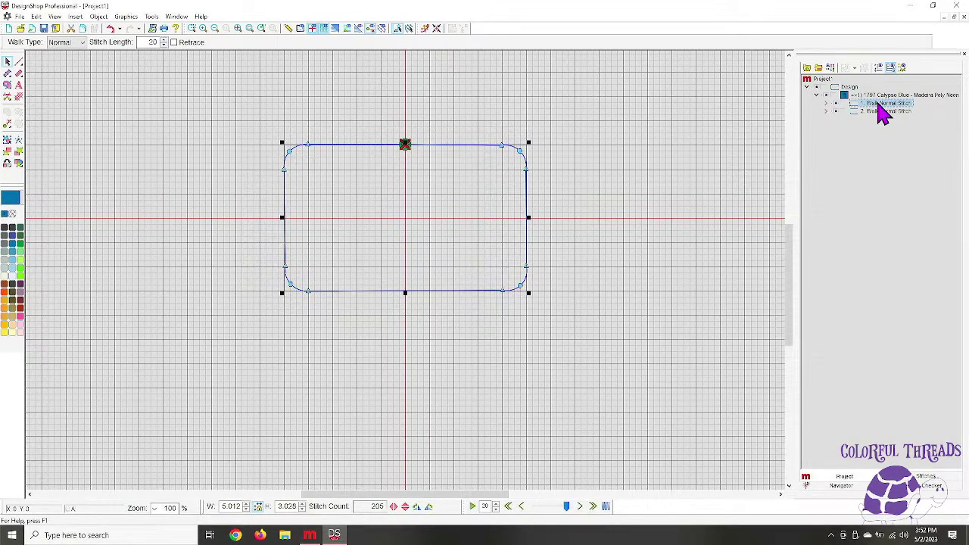
pyautogui.click(878, 113)
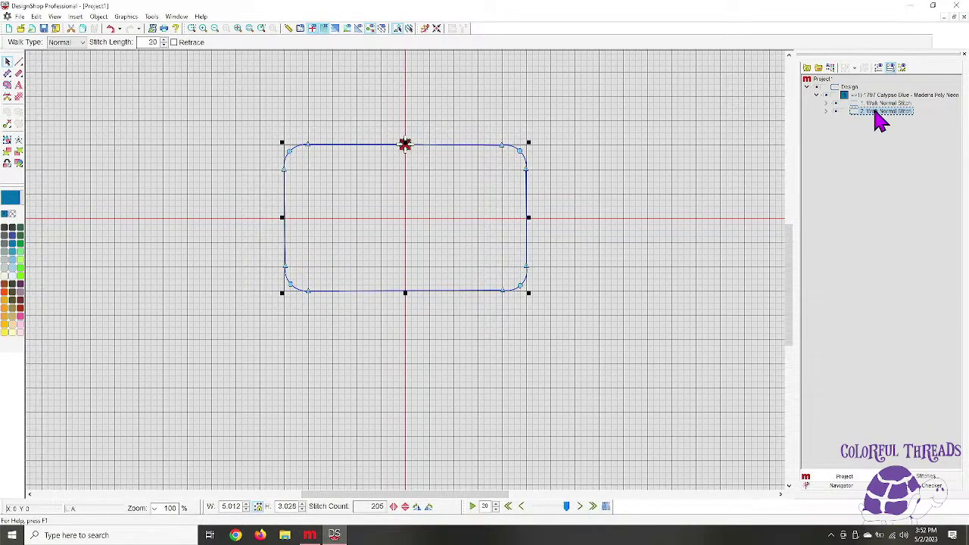
pyautogui.click(80, 43)
pyautogui.click(83, 62)
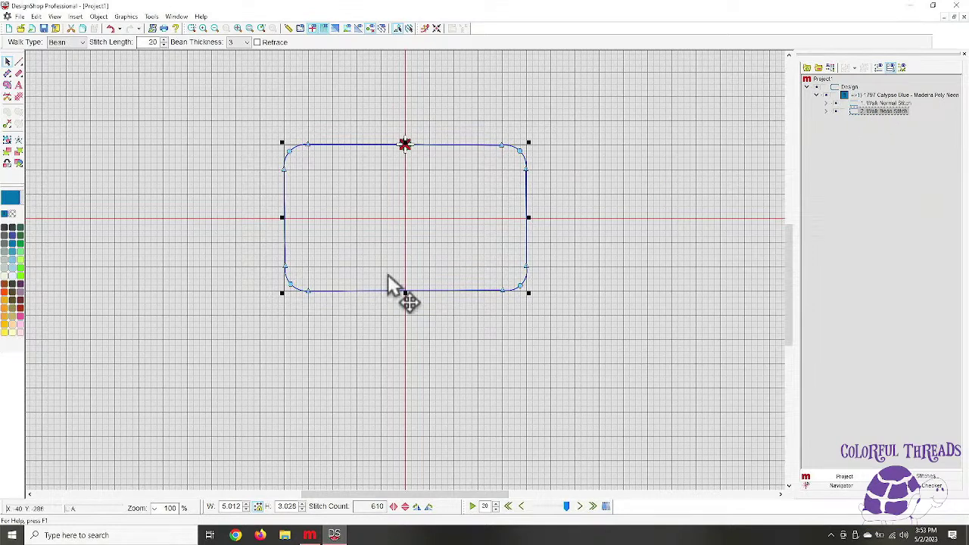
pyautogui.click(21, 274)
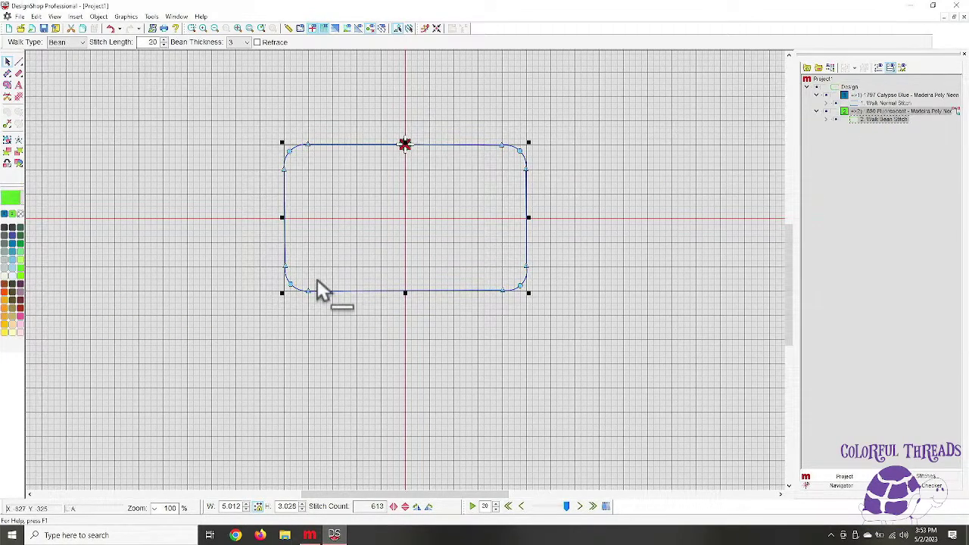
# Add a Single Line Center element based on the green bean stitch outline using Change Element Type
pyautogui.click(870, 122)
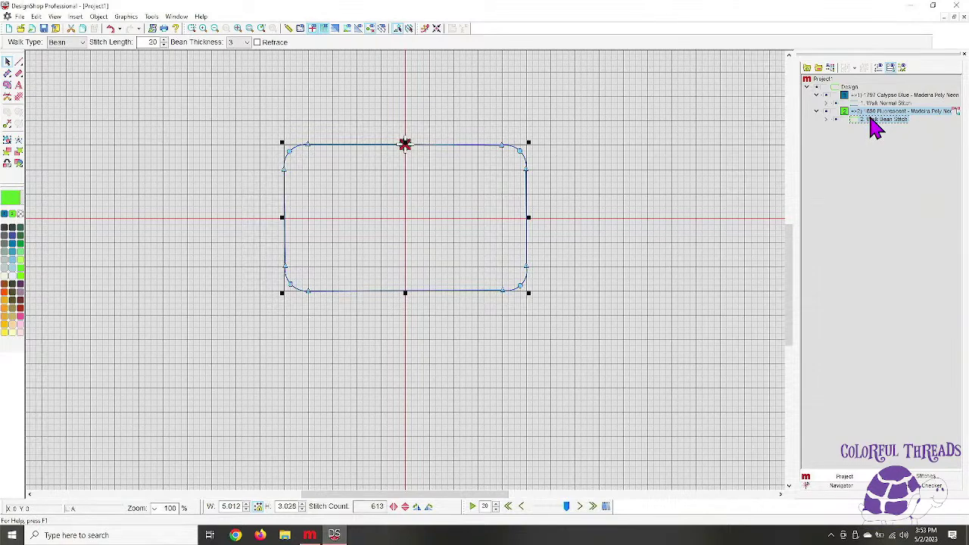
pyautogui.rightClick(872, 128)
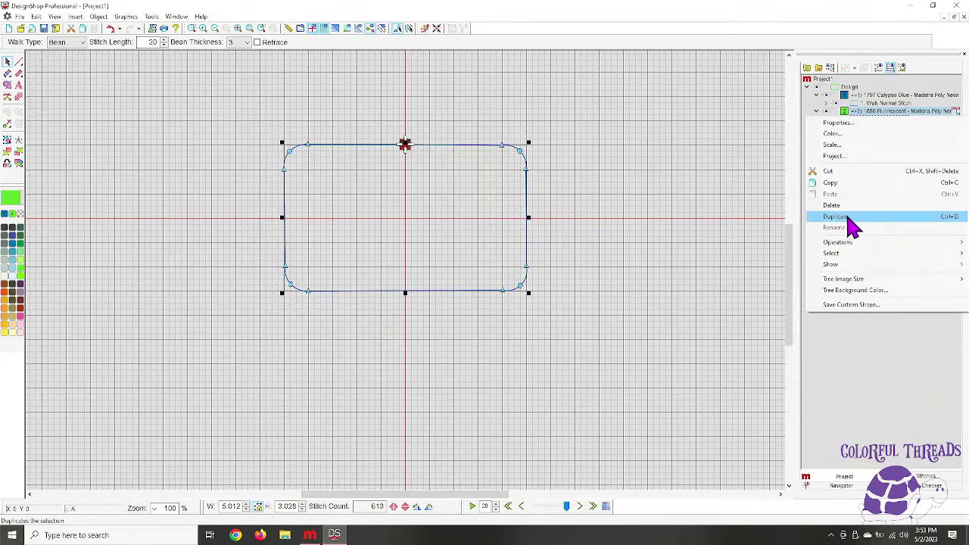
pyautogui.moveTo(837, 244)
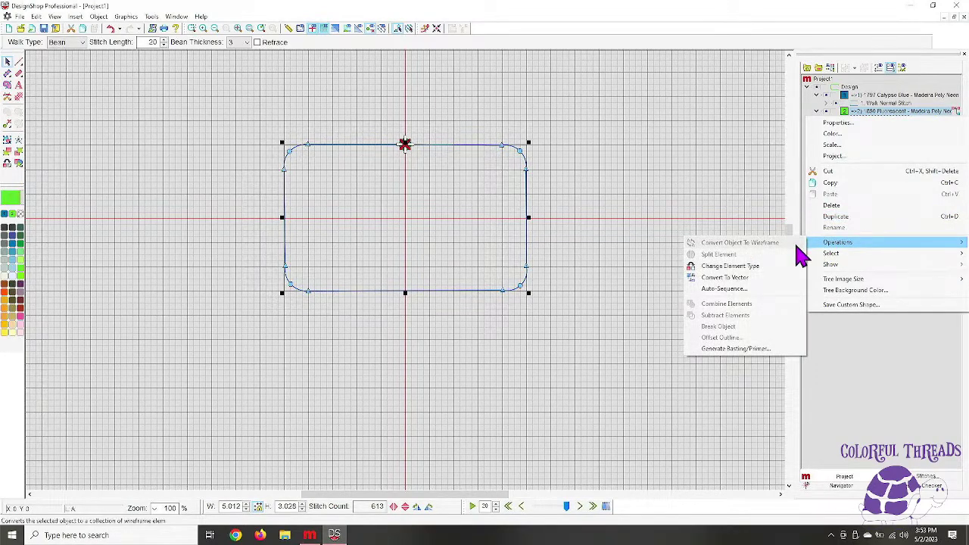
pyautogui.click(738, 274)
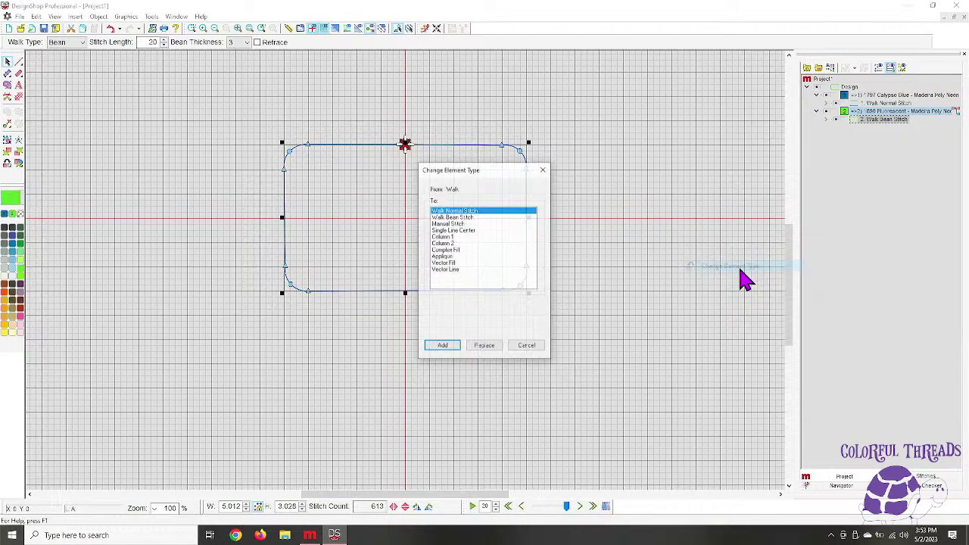
pyautogui.moveTo(509, 179); pyautogui.dragTo(686, 99)
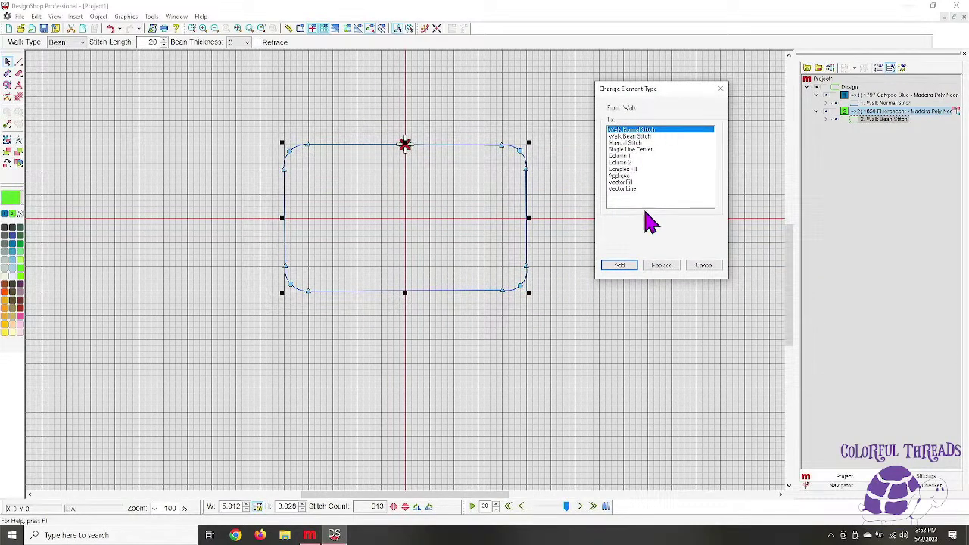
pyautogui.click(644, 150)
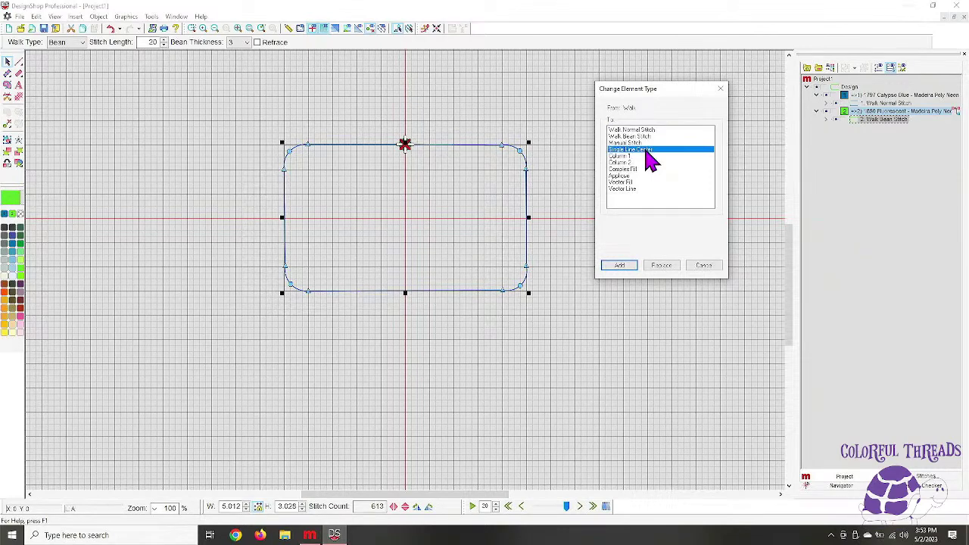
pyautogui.click(629, 266)
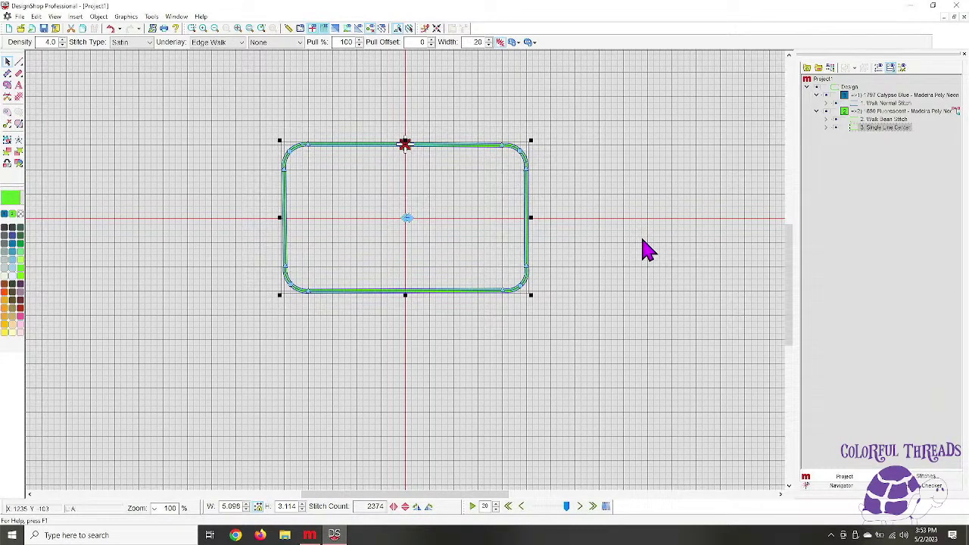
# Duplicate the Single Line Center element and recolour the original of the pair Calypso Blue
pyautogui.rightClick(865, 128)
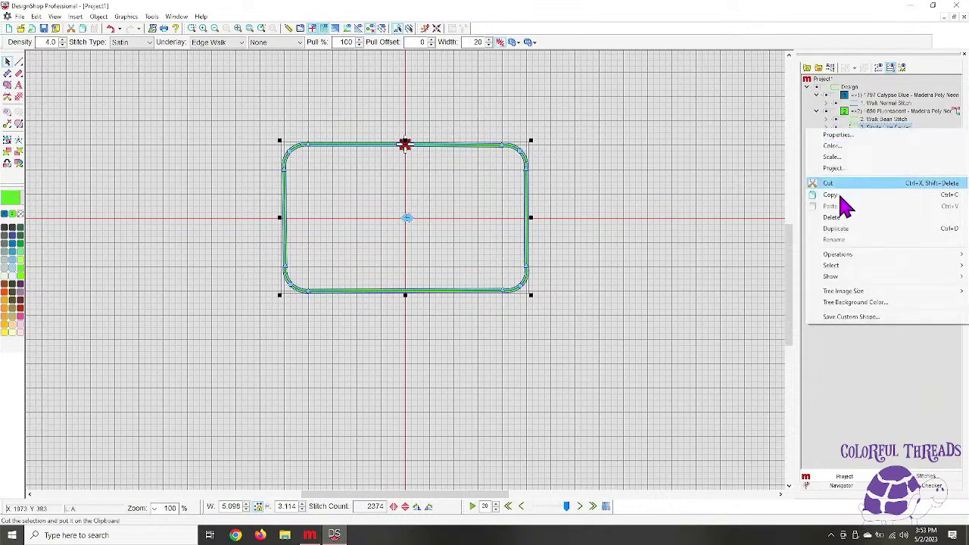
pyautogui.click(847, 231)
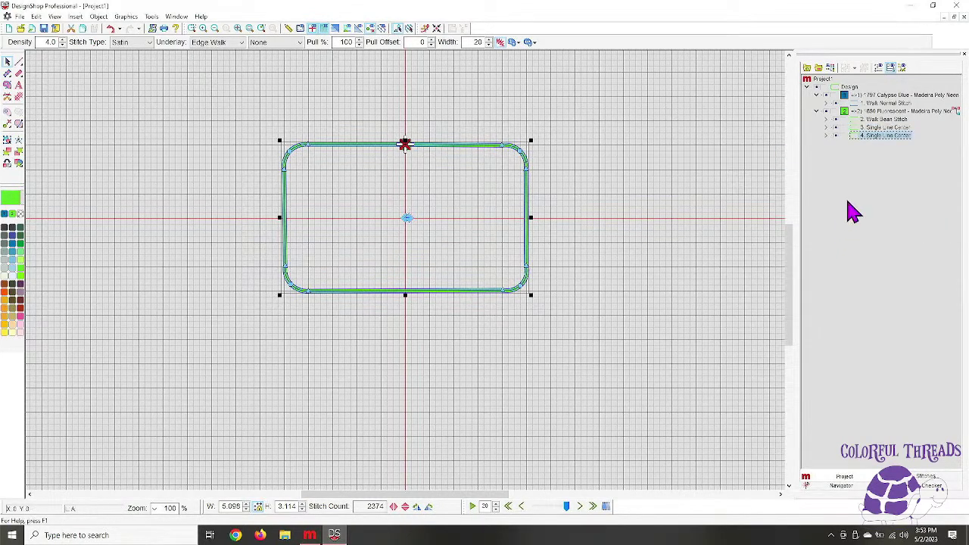
pyautogui.click(873, 129)
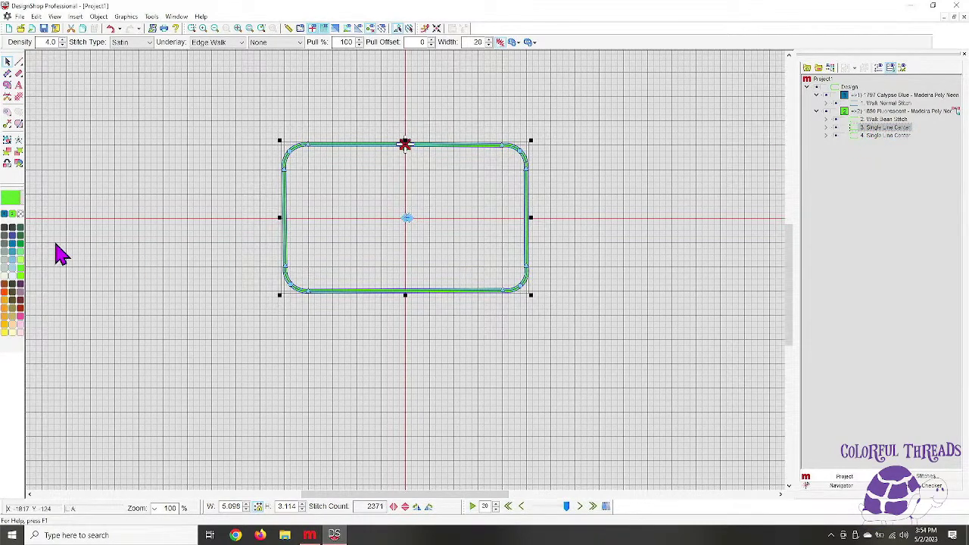
pyautogui.click(5, 214)
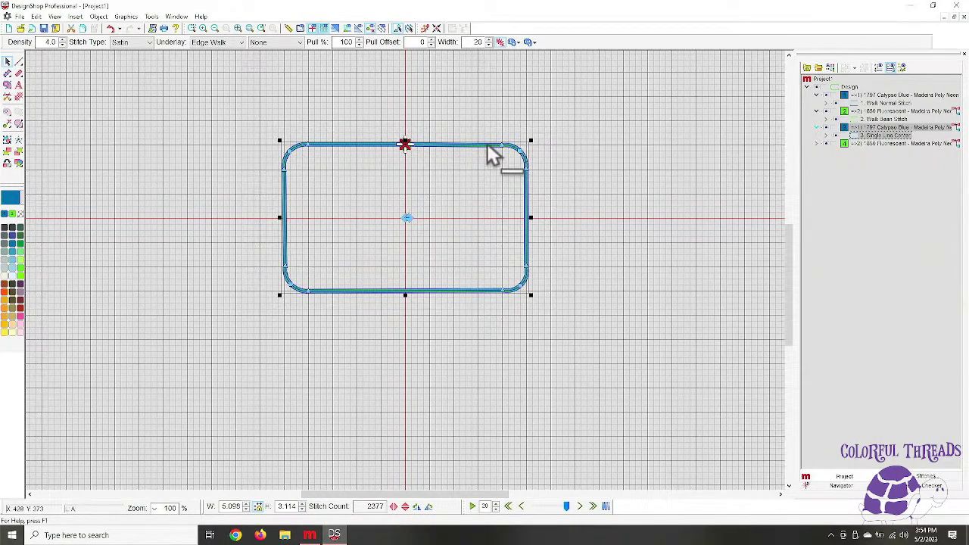
# Set the blue Single Line Center border's width to 35, density to 15 and underlay to None
pyautogui.doubleClick(473, 42)
pyautogui.press('Return')
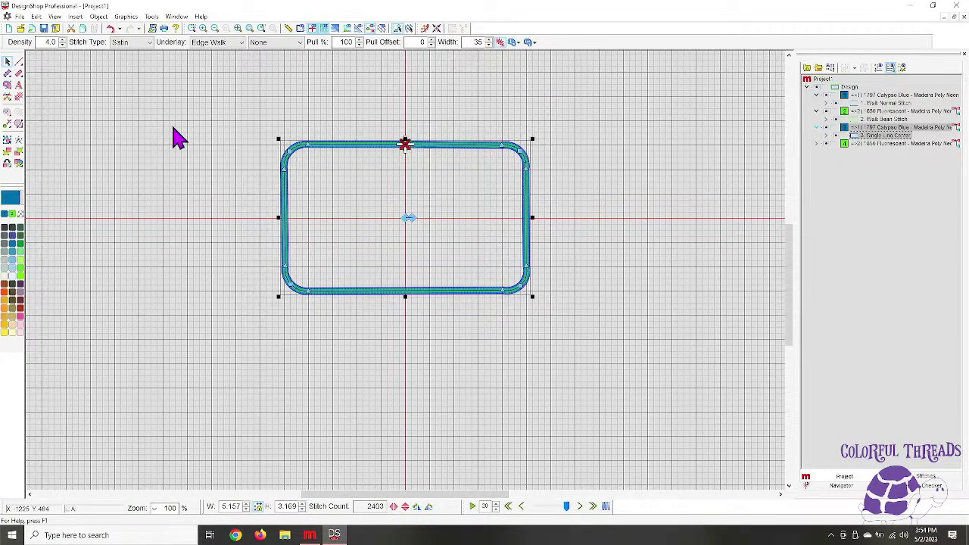
pyautogui.doubleClick(48, 42)
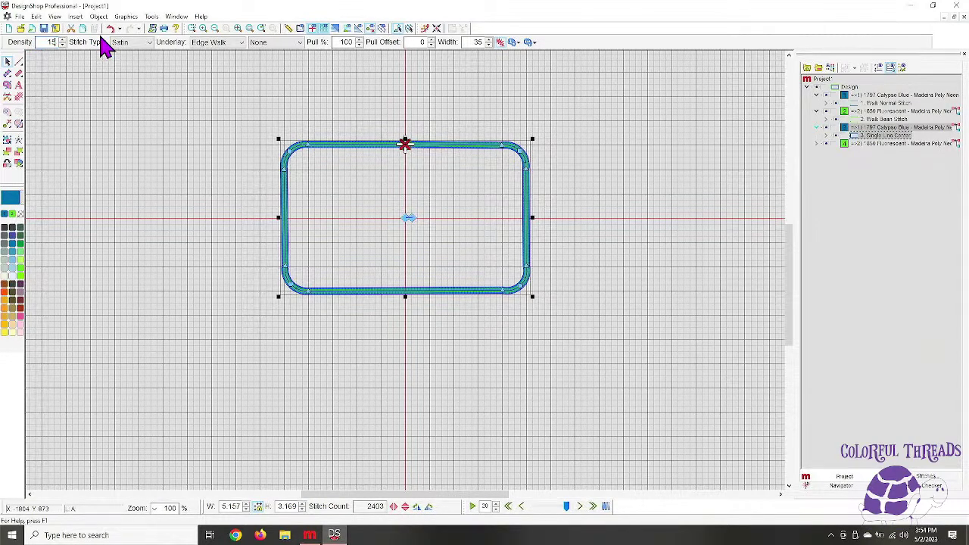
pyautogui.write('15')
pyautogui.press('Return')
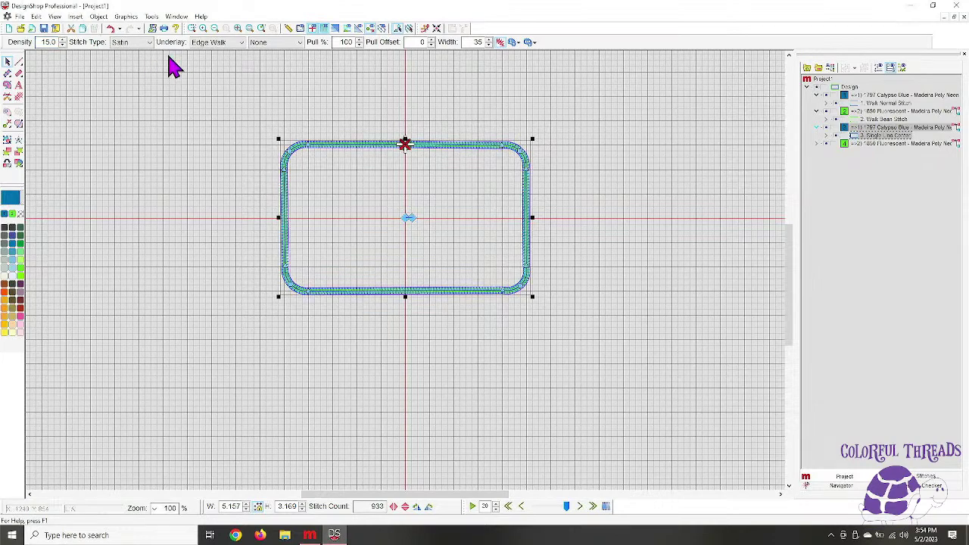
pyautogui.click(242, 42)
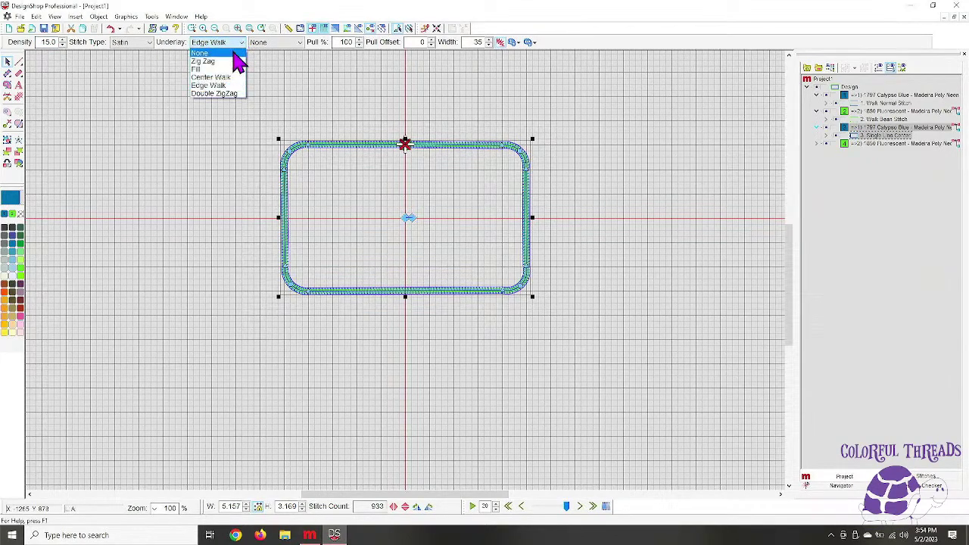
pyautogui.click(233, 53)
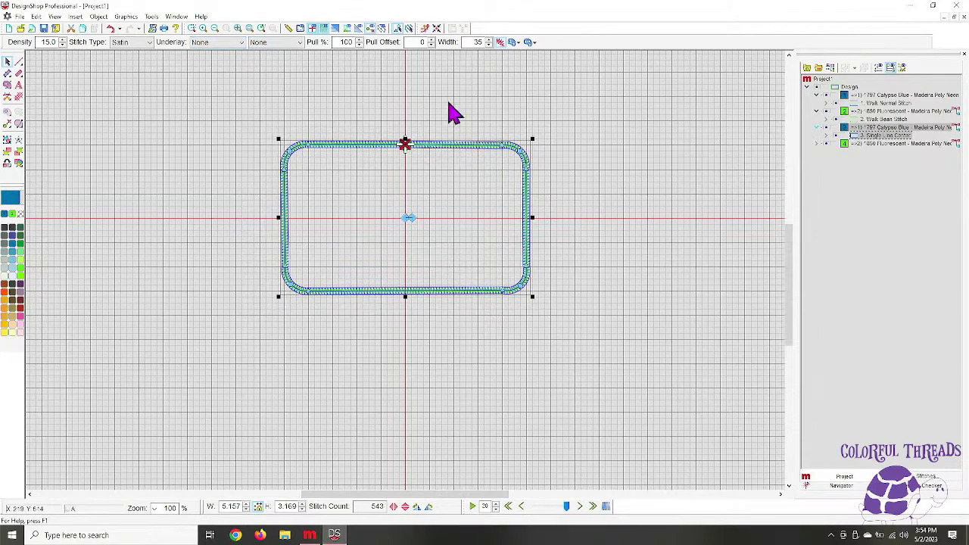
# Set the green Single Line Center border's density to 3.7, width to 40 and underlay to None
pyautogui.click(250, 28)
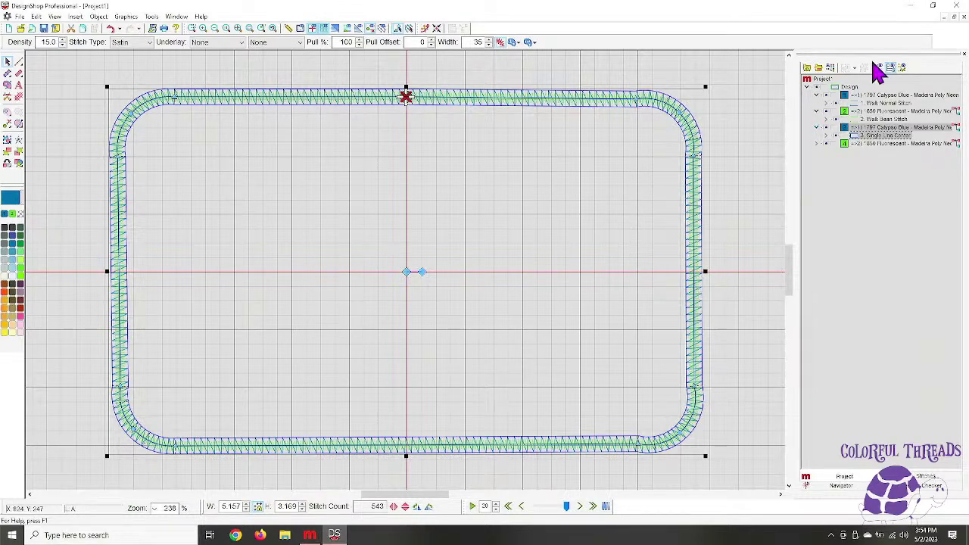
pyautogui.click(874, 144)
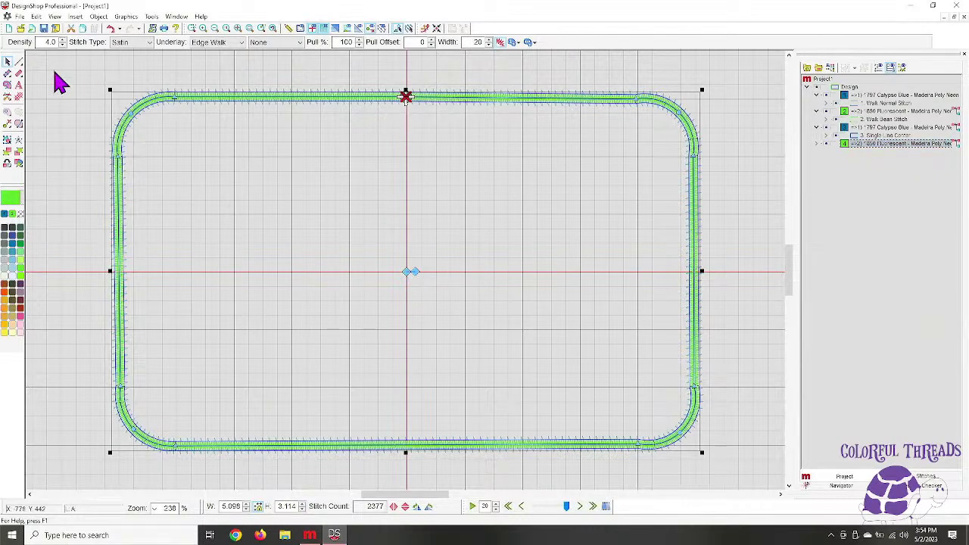
pyautogui.click(62, 45)
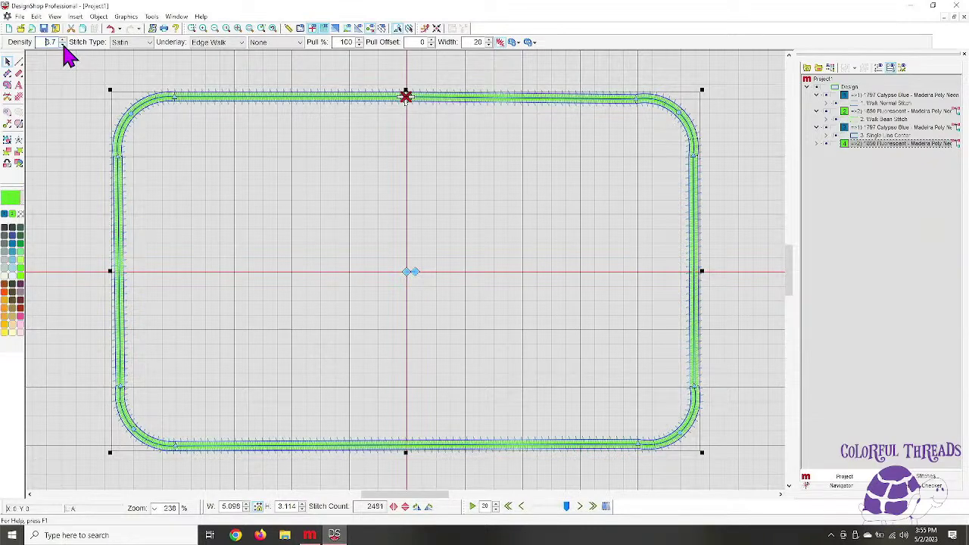
pyautogui.click(64, 46)
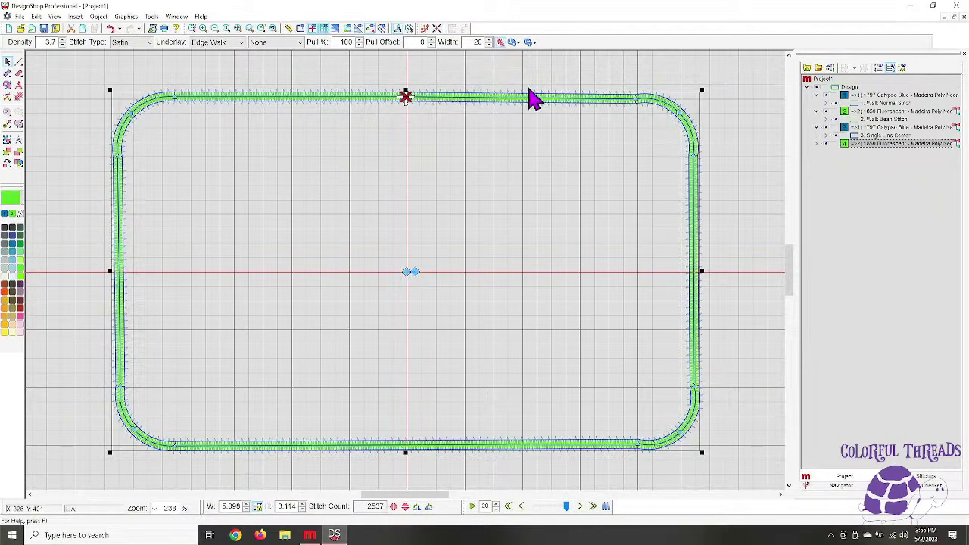
pyautogui.click(473, 42)
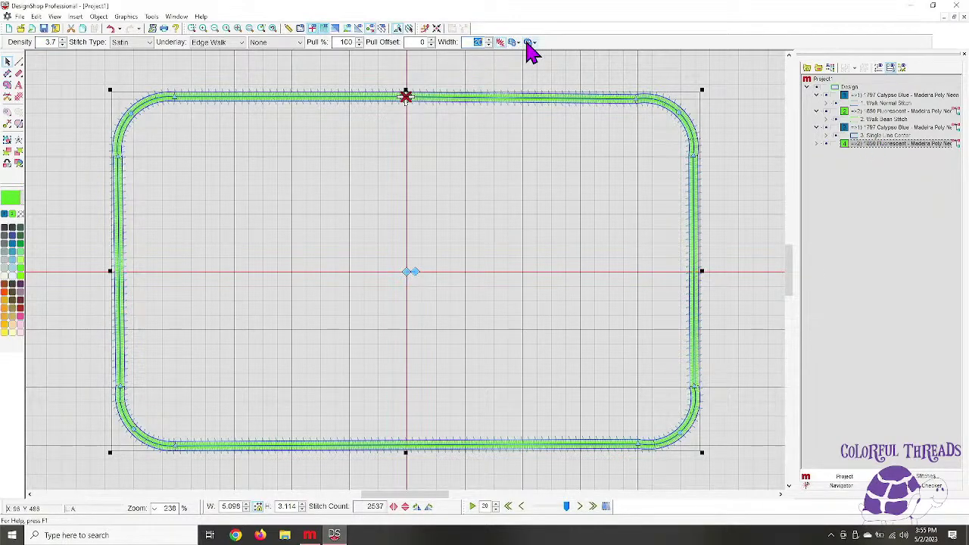
pyautogui.write('40')
pyautogui.press('Return')
pyautogui.click(227, 44)
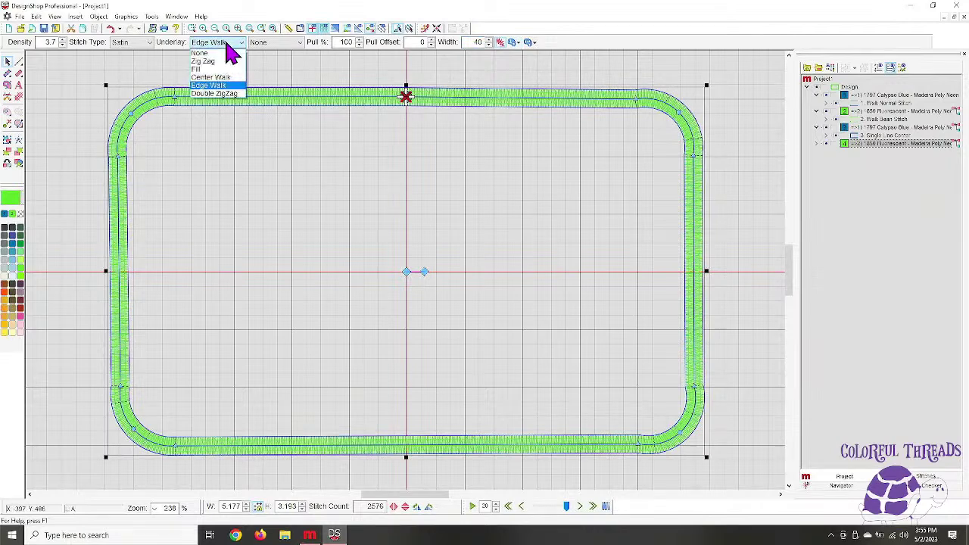
pyautogui.click(215, 52)
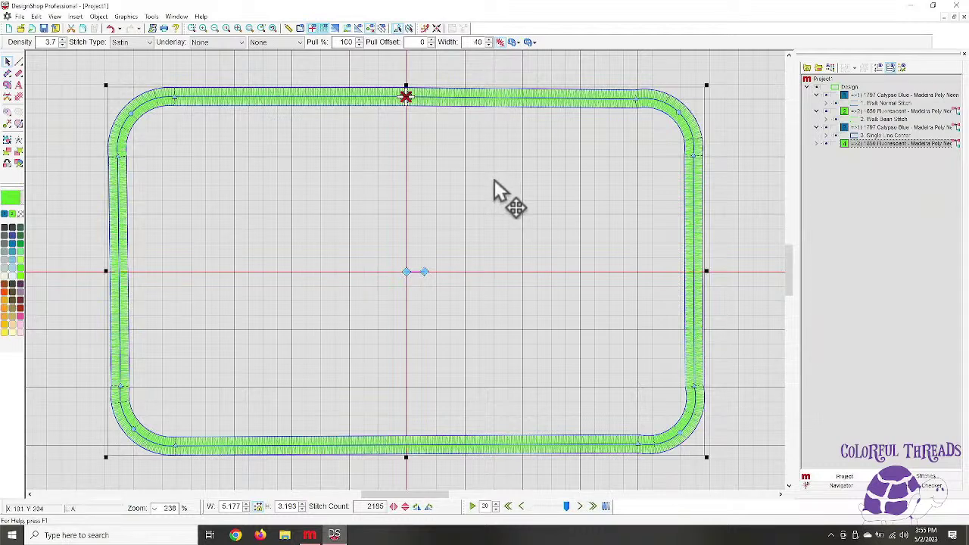
# Adjust the curve handles at the green border's lower-right, upper-right and lower-left corners to smooth them, leaving the border deselected
pyautogui.click(692, 443)
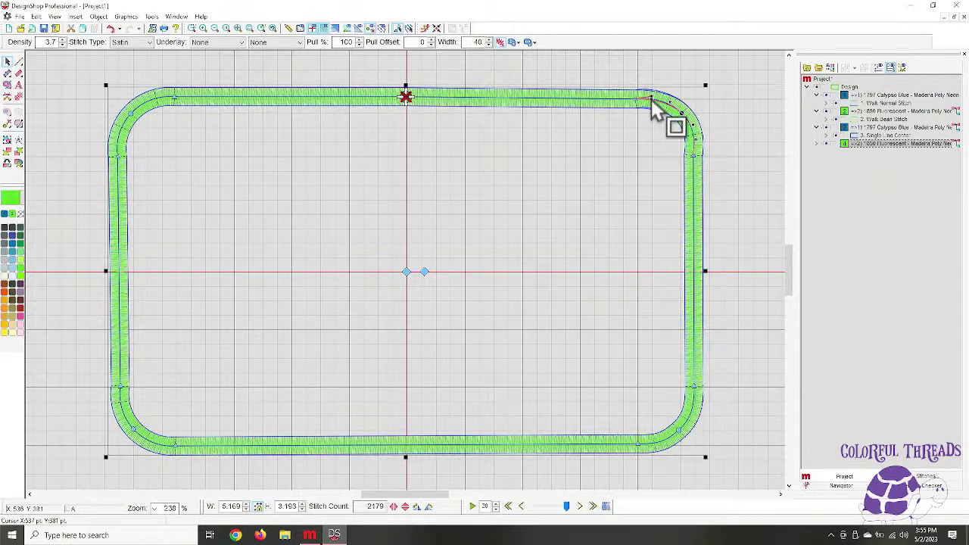
pyautogui.click(695, 139)
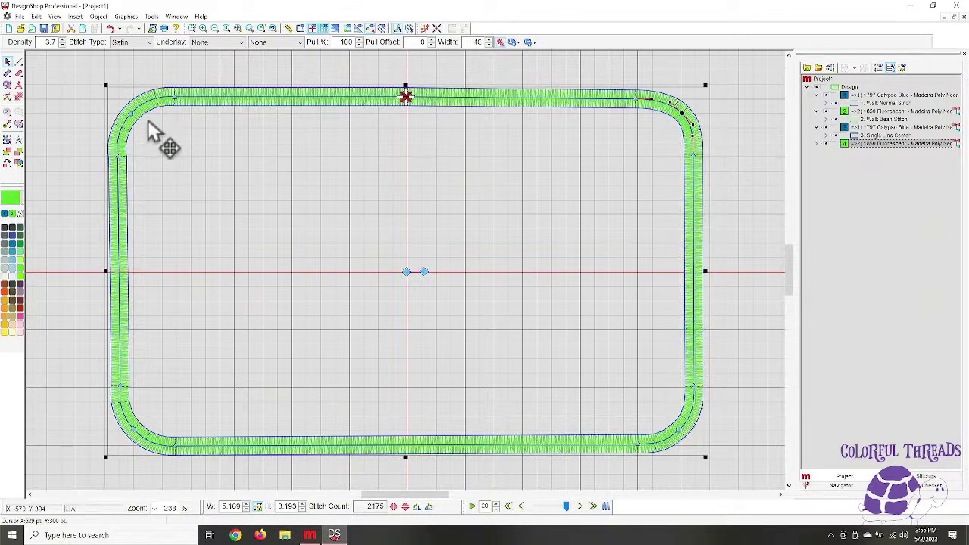
pyautogui.click(121, 402)
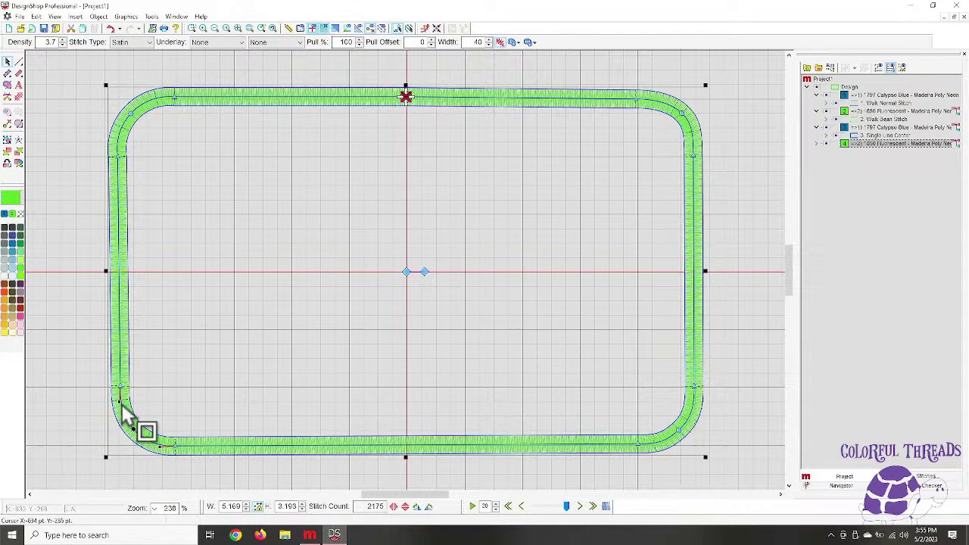
pyautogui.click(158, 446)
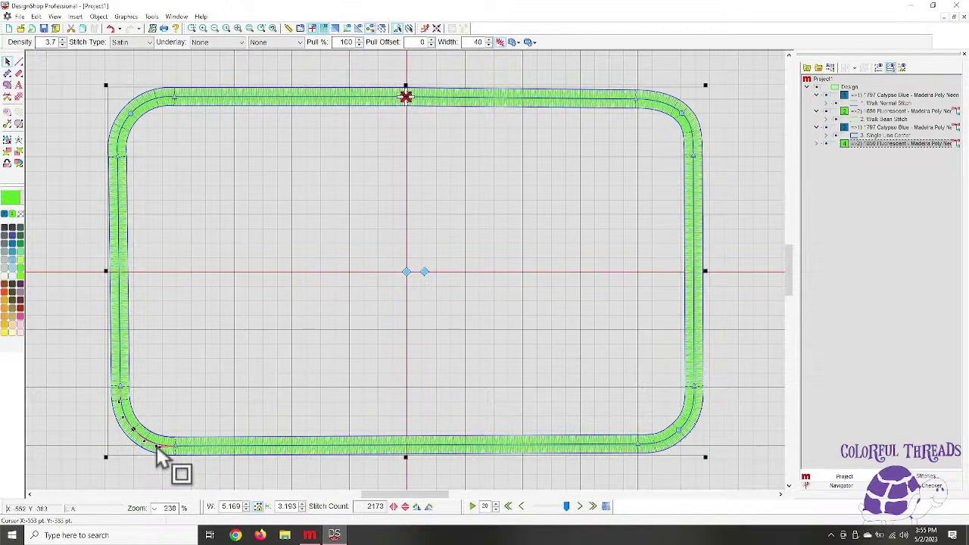
pyautogui.click(755, 144)
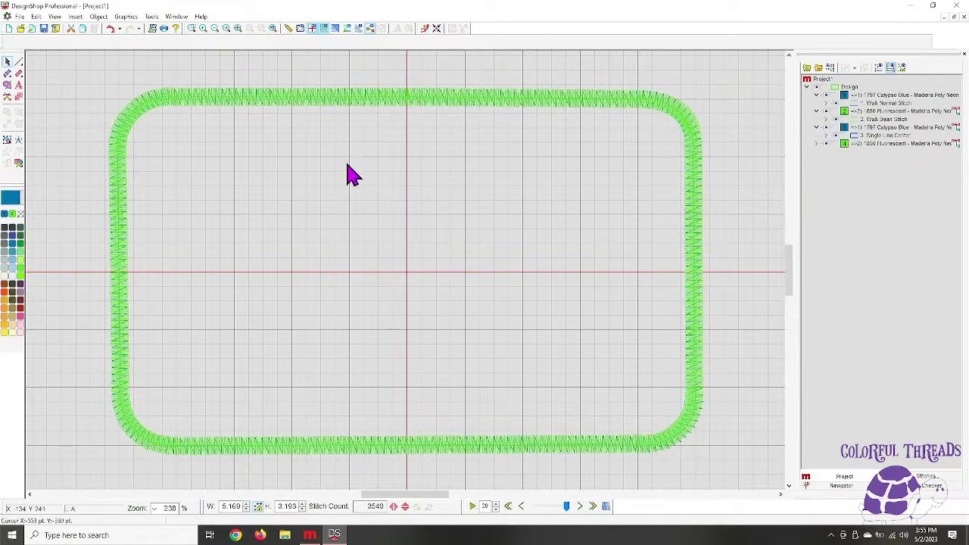
# Open the Save As dialog for the bordered design
pyautogui.click(20, 15)
pyautogui.click(60, 91)
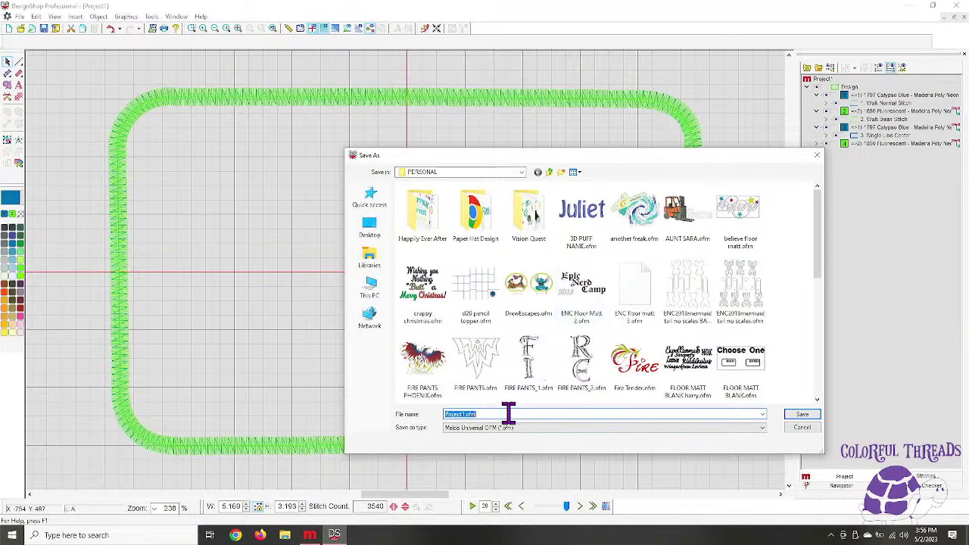
pyautogui.moveTo(509, 413); pyautogui.dragTo(428, 413)
pyautogui.write('su')
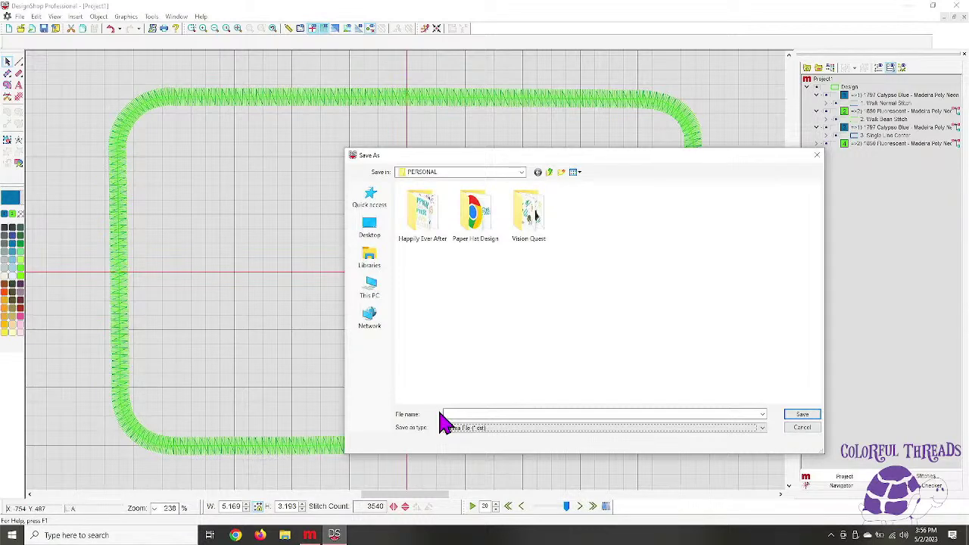
pyautogui.write('s')
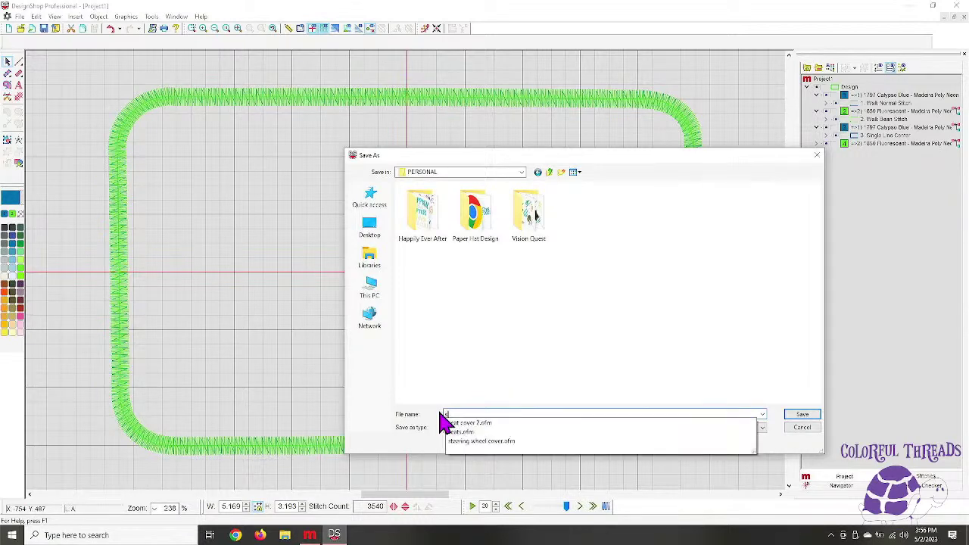
pyautogui.write('t')
pyautogui.press('BackSpace')
pyautogui.write('s')
pyautogui.press('BackSpace')
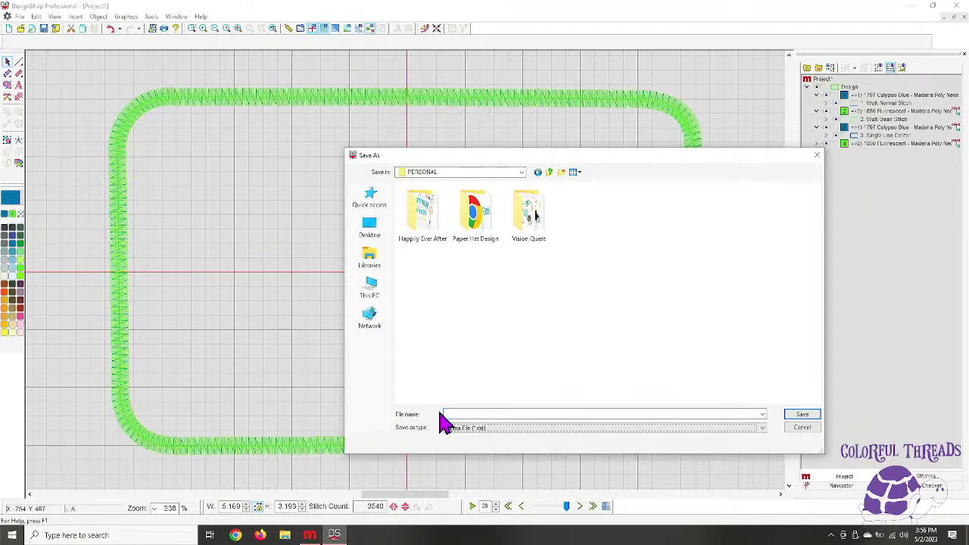
pyautogui.click(477, 414)
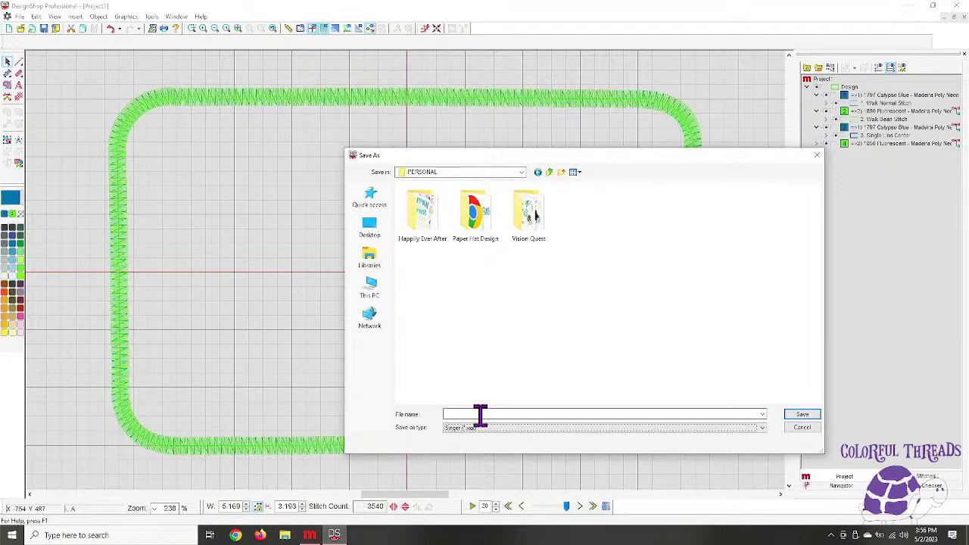
pyautogui.write('s')
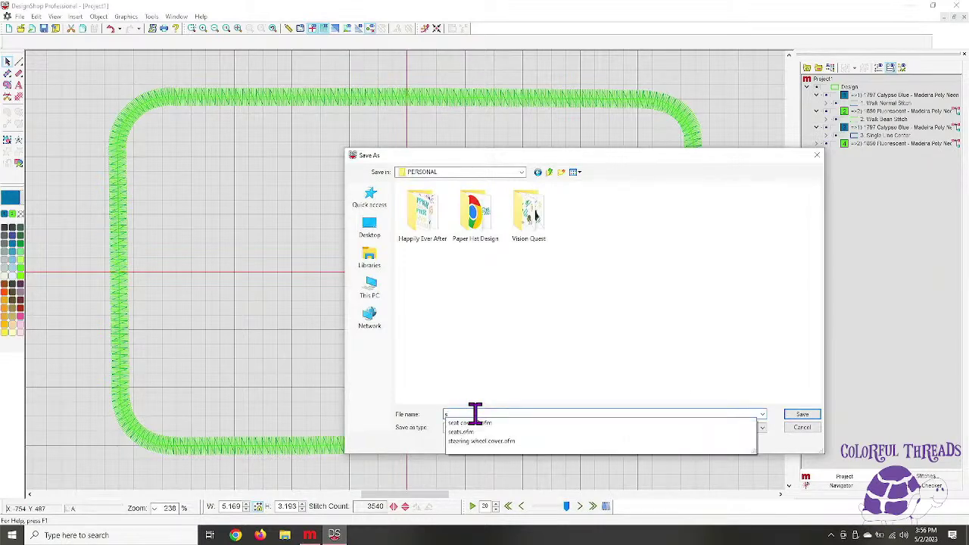
pyautogui.press('BackSpace')
pyautogui.press('Tab')
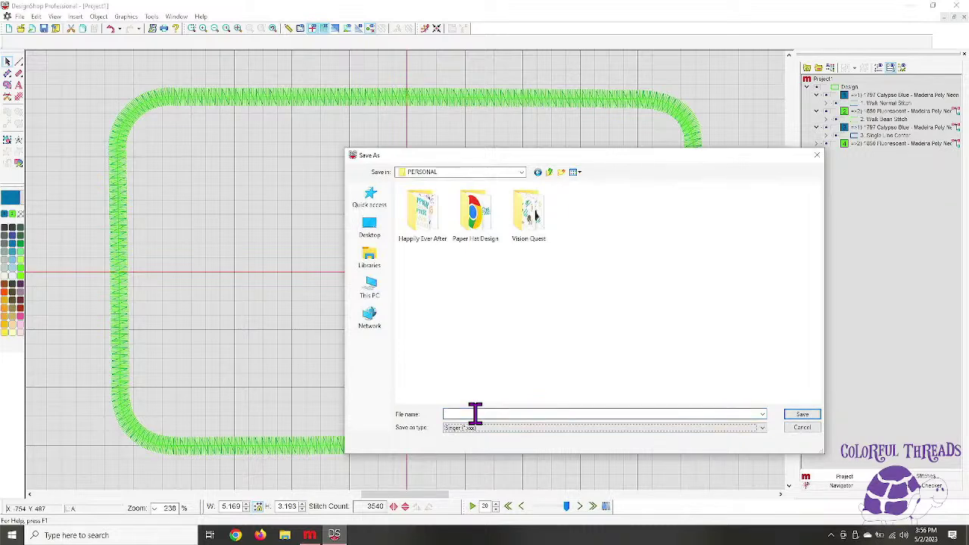
pyautogui.press('Down')
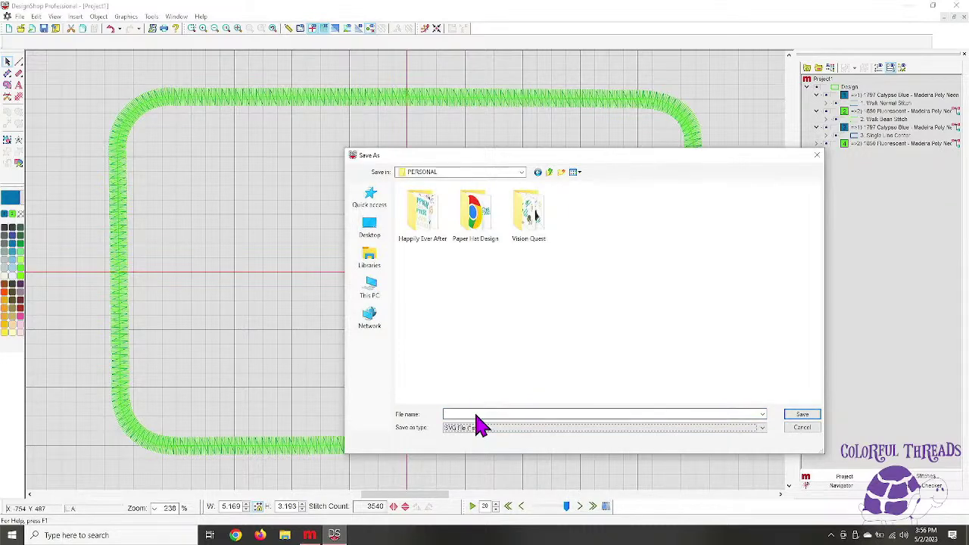
# Set the file type to Melco Universal OFM (*.ofm) and save the design in the PERSONAL folder as "Sunshine Get Down"
pyautogui.click(763, 429)
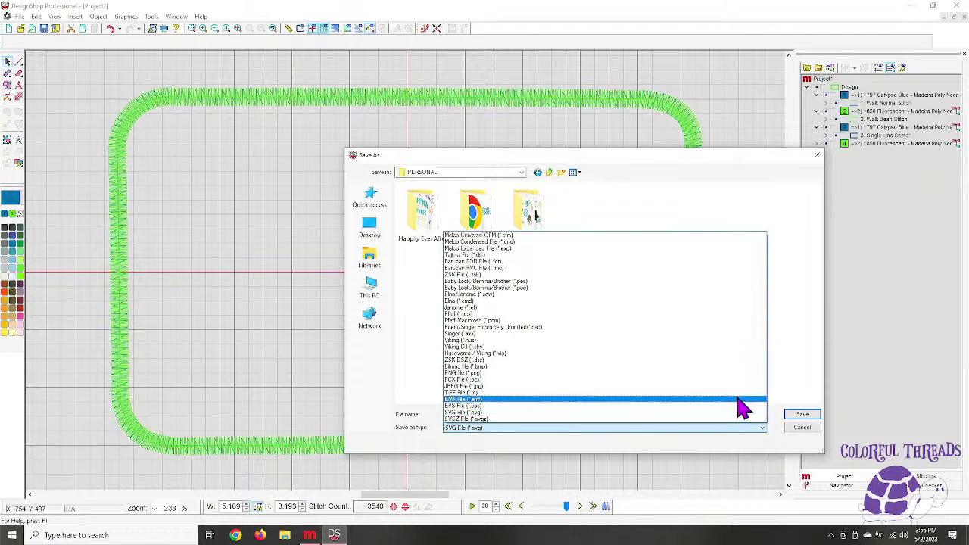
pyautogui.click(516, 237)
pyautogui.click(500, 414)
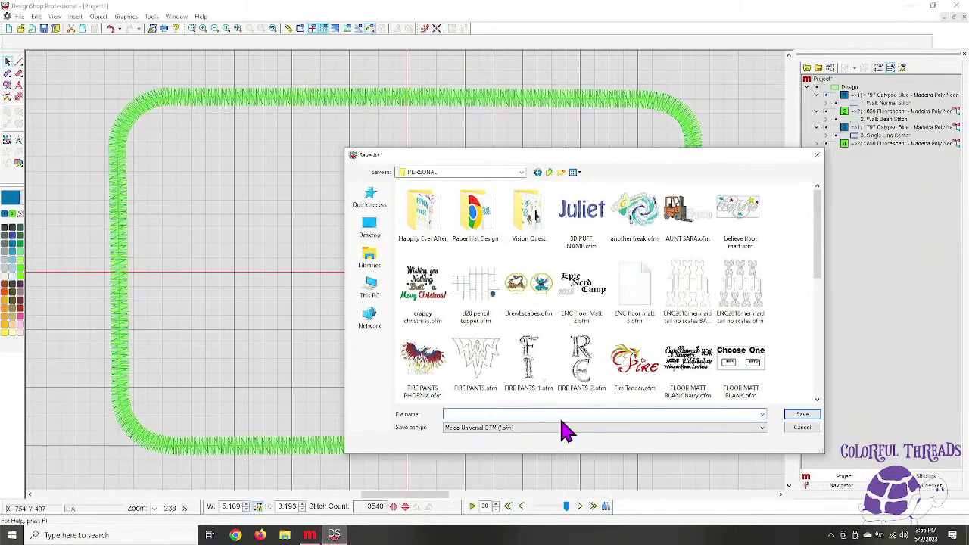
pyautogui.write('s')
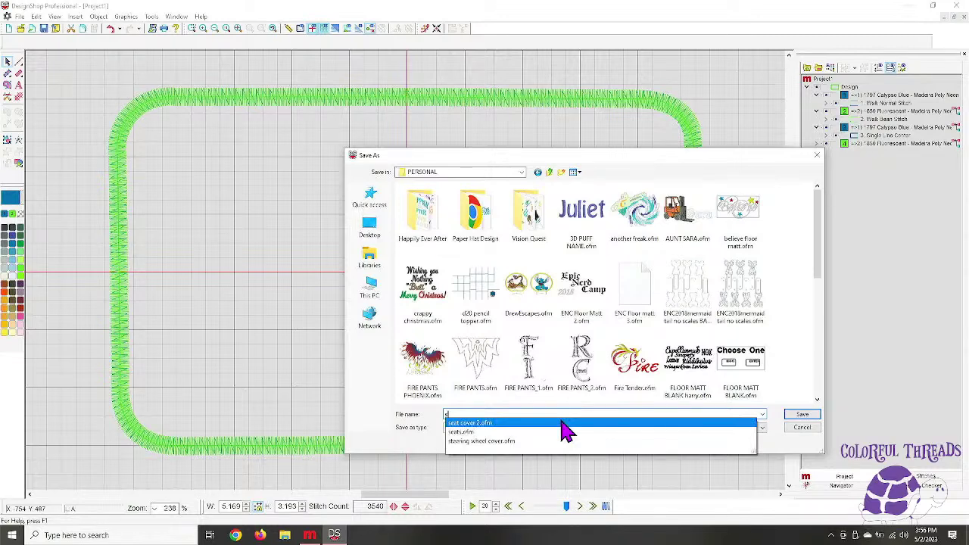
pyautogui.write('U')
pyautogui.press('BackSpace')
pyautogui.press('BackSpace')
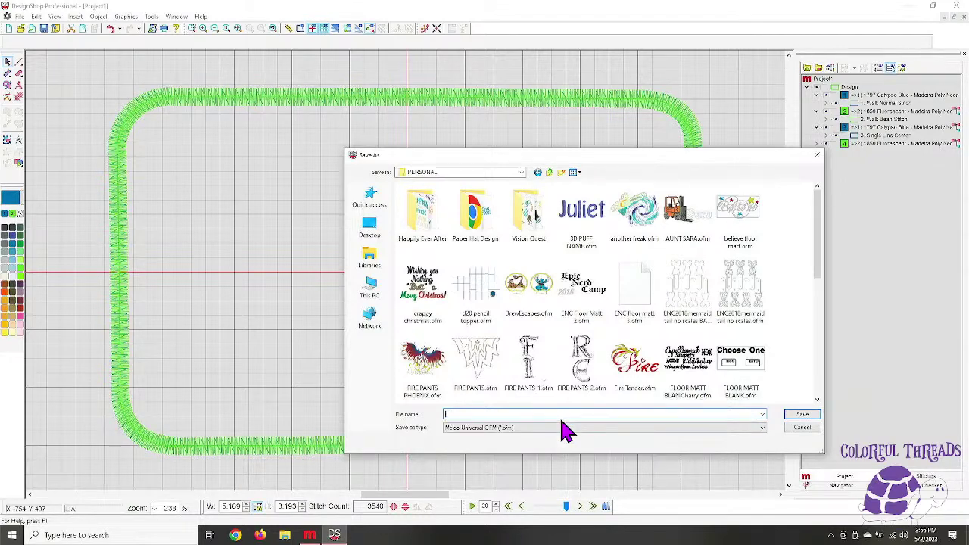
pyautogui.write('Sunshine Get Down')
pyautogui.press('Return')
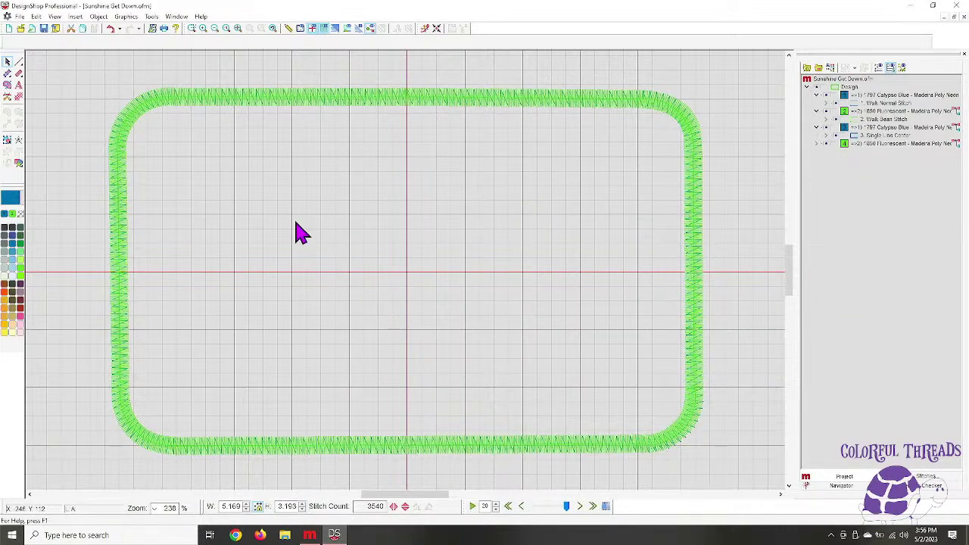
# Add the lettering "sunshine" in the Block 2 alphabet and move it inside the border's upper-left area
pyautogui.click(19, 86)
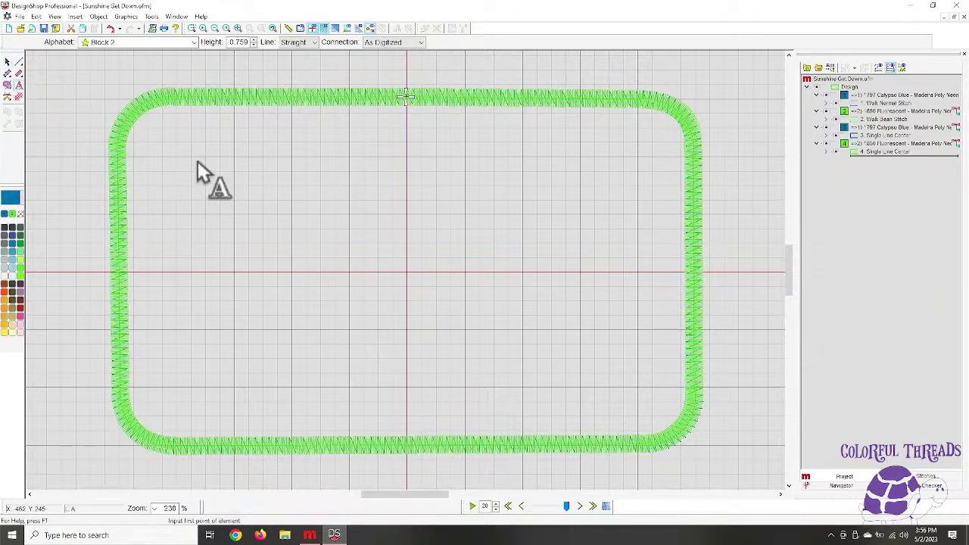
pyautogui.write('sun')
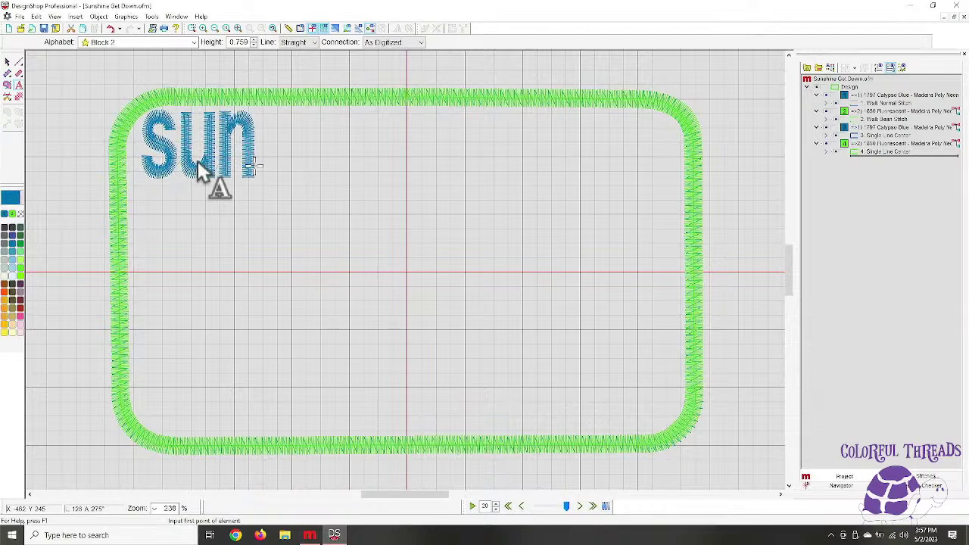
pyautogui.write('shine')
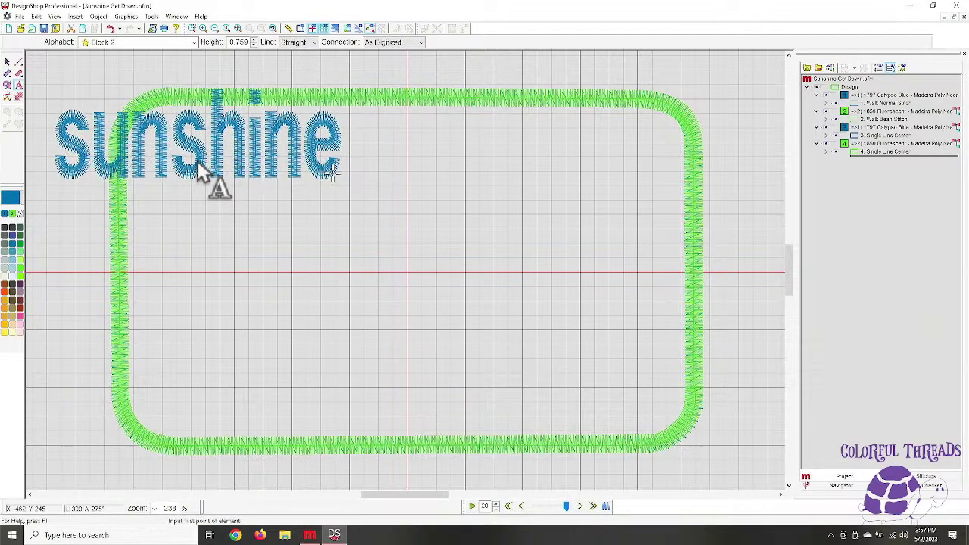
pyautogui.press('Return')
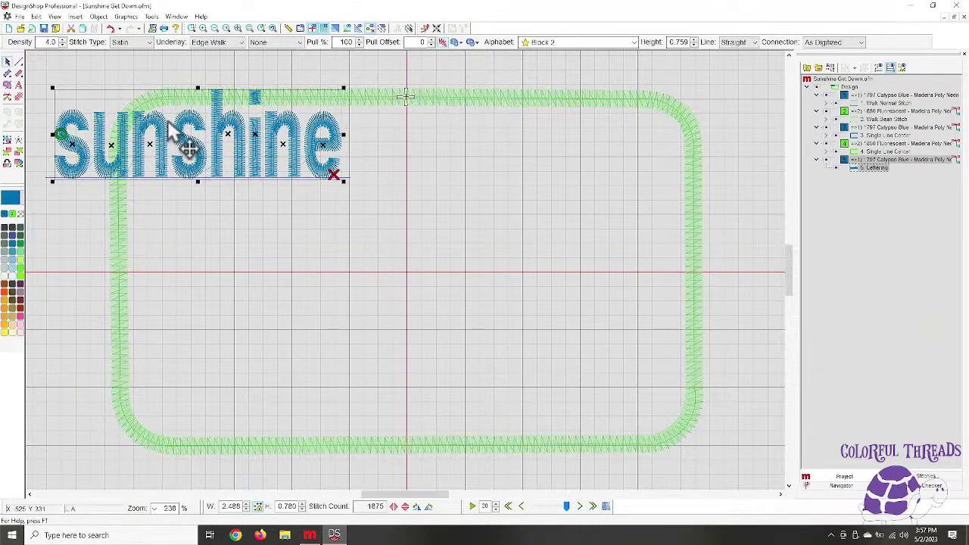
pyautogui.moveTo(177, 141); pyautogui.dragTo(272, 148)
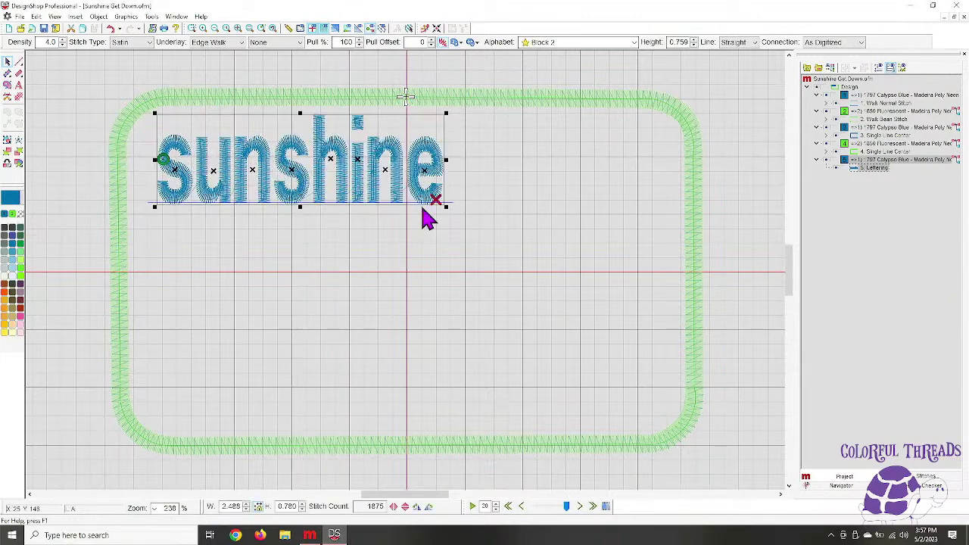
# Change the lettering to read "Sunshine" with a capital S and set its alphabet to Happy Times
pyautogui.doubleClick(223, 162)
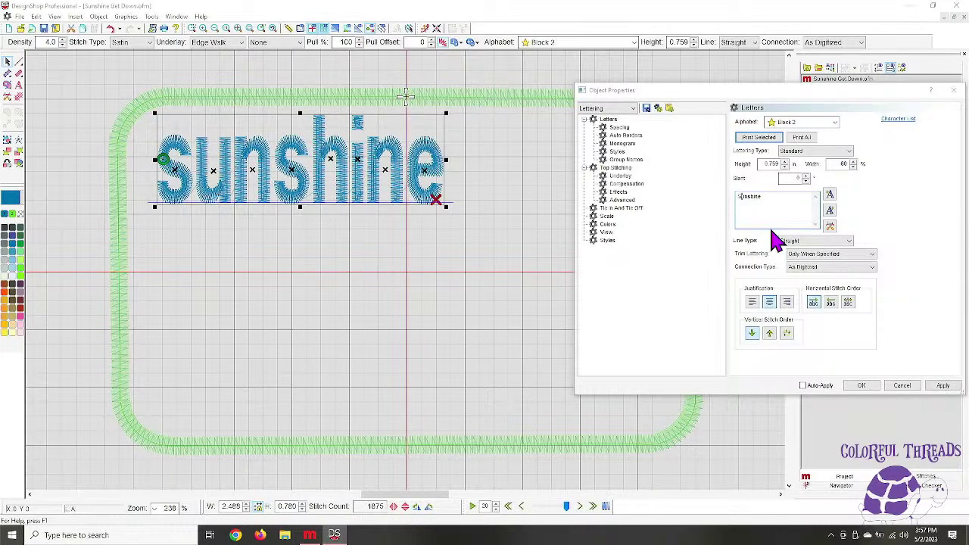
pyautogui.click(942, 386)
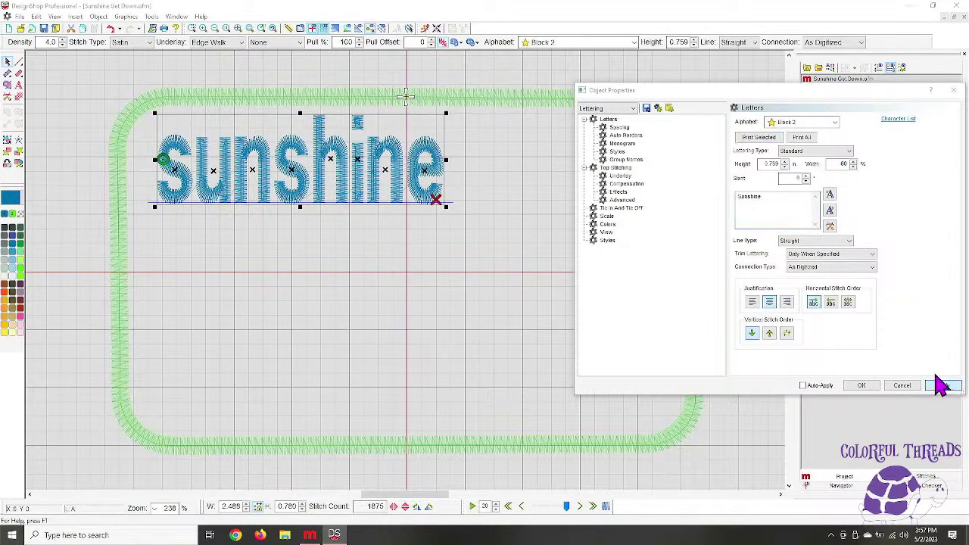
pyautogui.click(835, 123)
pyautogui.click(795, 152)
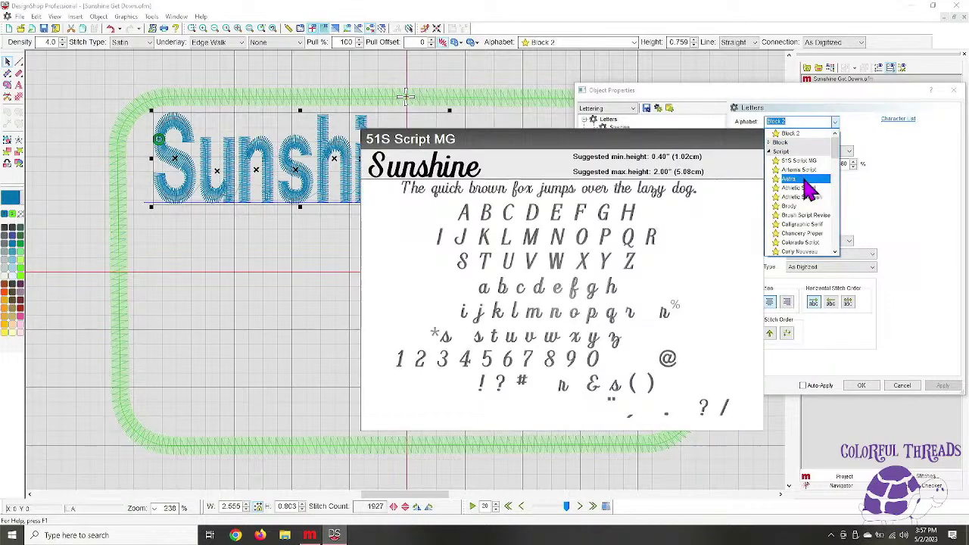
pyautogui.scroll(-2, 809, 220)
pyautogui.scroll(-3, 808, 226)
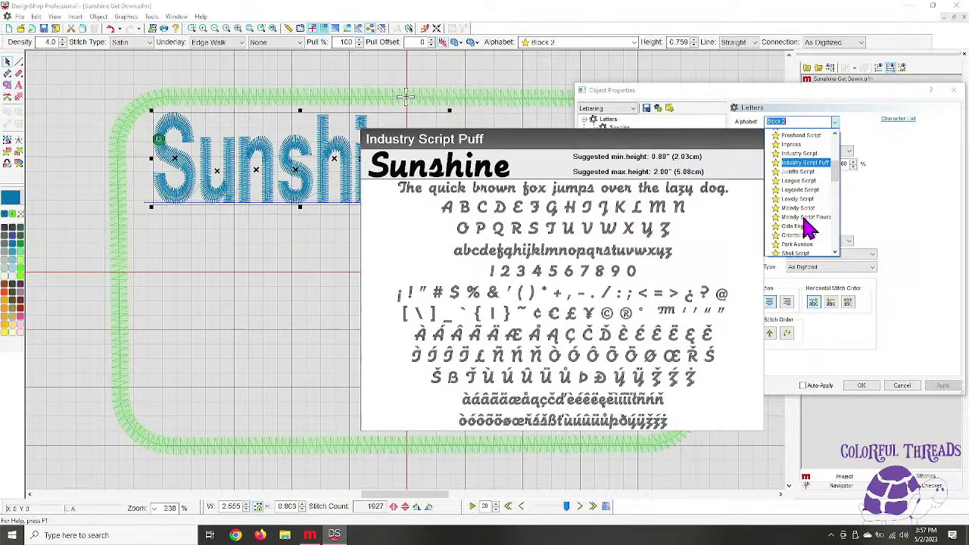
pyautogui.scroll(-4, 808, 225)
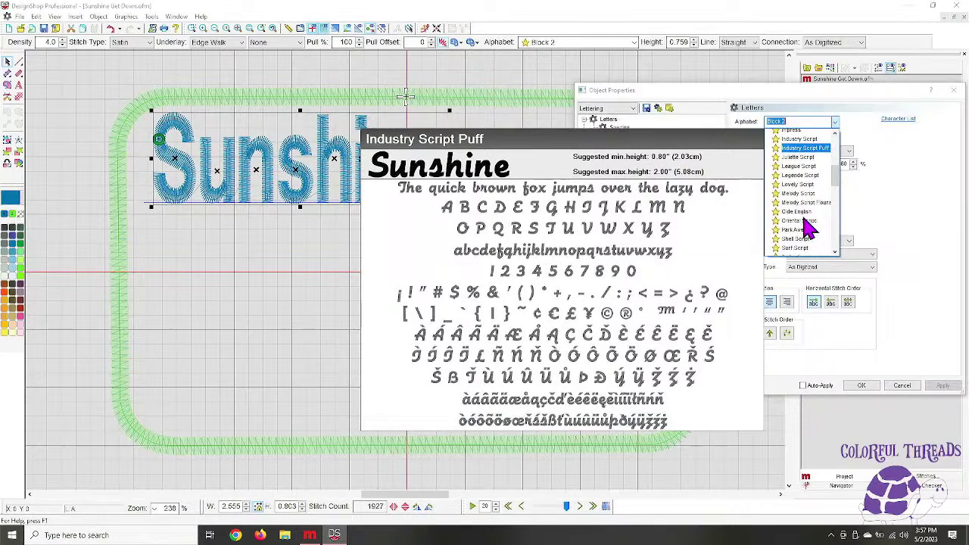
pyautogui.scroll(4, 808, 225)
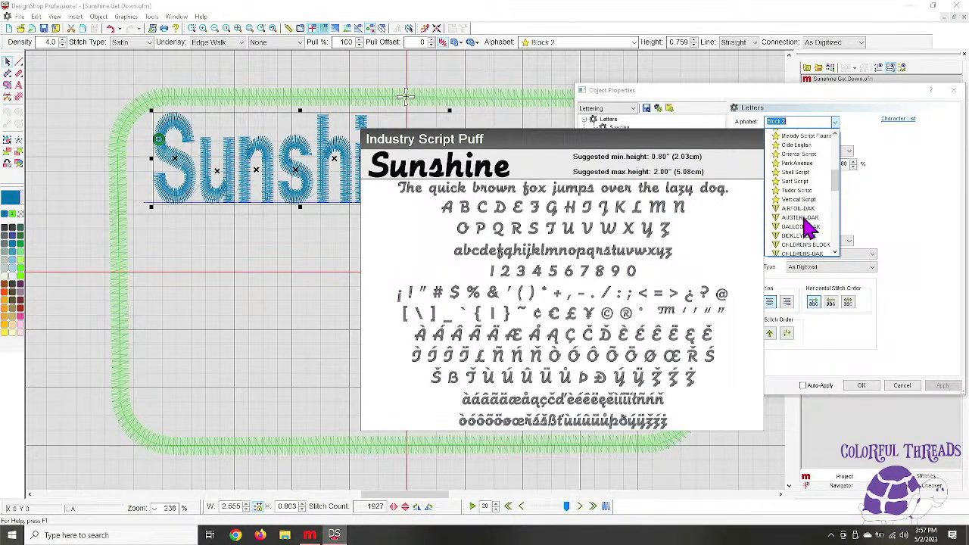
pyautogui.scroll(1, 809, 226)
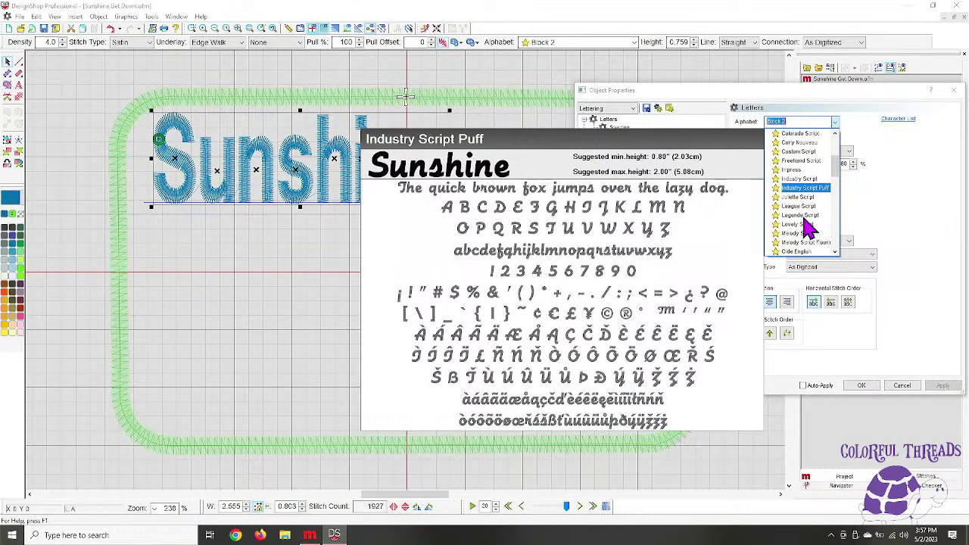
pyautogui.scroll(4, 808, 225)
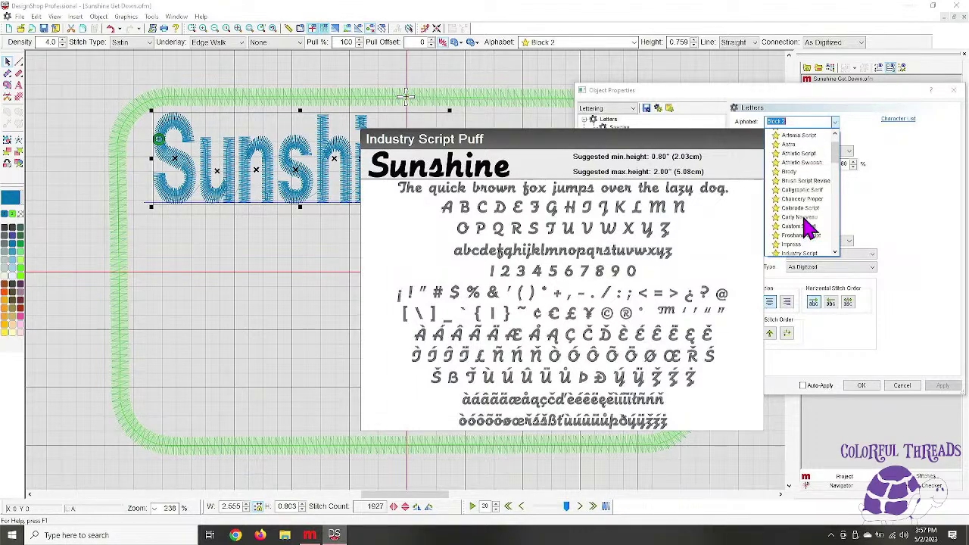
pyautogui.click(795, 144)
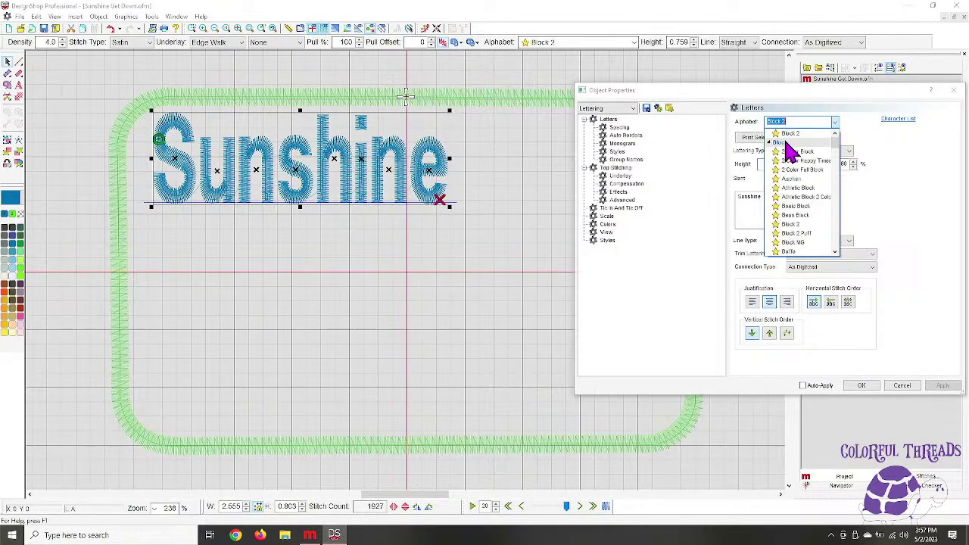
pyautogui.scroll(-5, 814, 188)
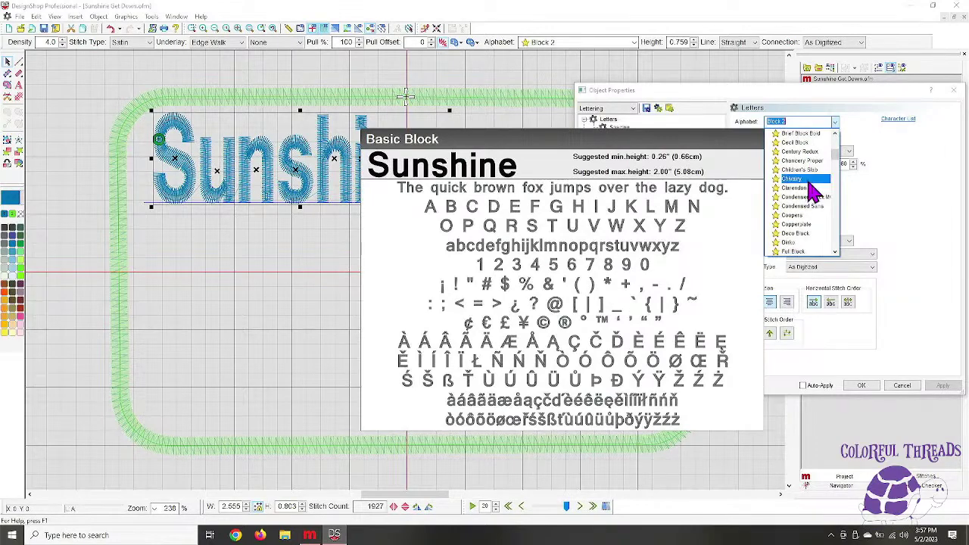
pyautogui.scroll(-3, 811, 215)
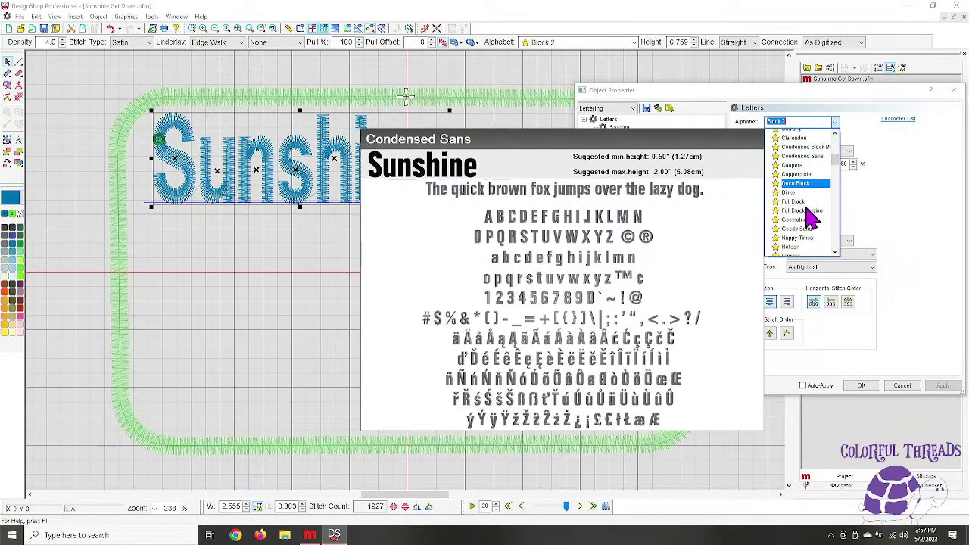
pyautogui.click(803, 207)
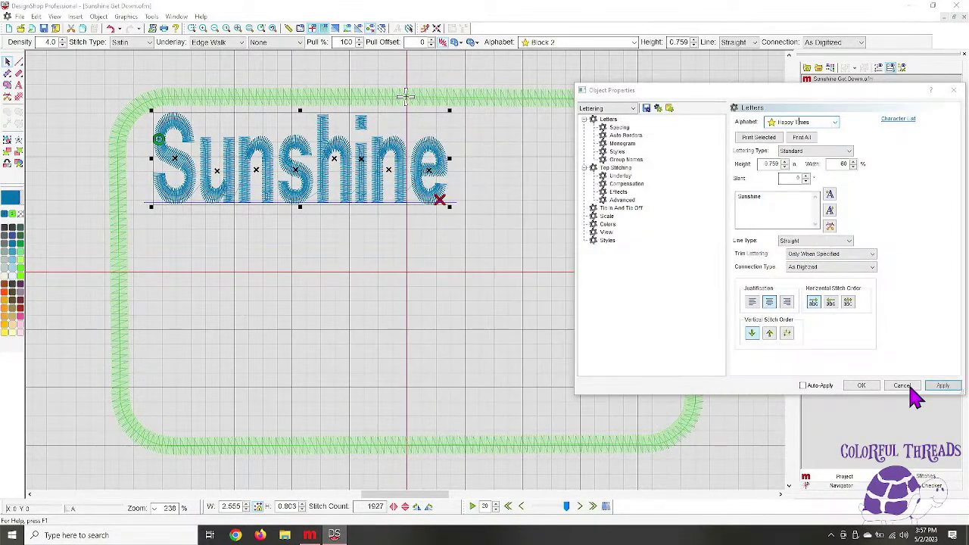
pyautogui.click(942, 385)
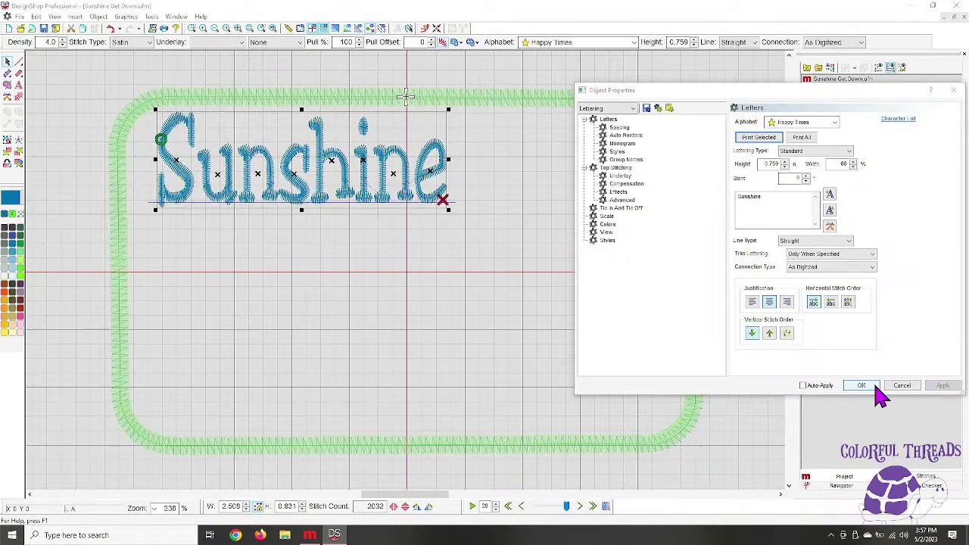
pyautogui.click(863, 386)
# Enlarge the "Sunshine" lettering to about 4.31 in wide and 1.13 in high, spanning the border's upper half
pyautogui.moveTo(448, 210); pyautogui.dragTo(654, 246)
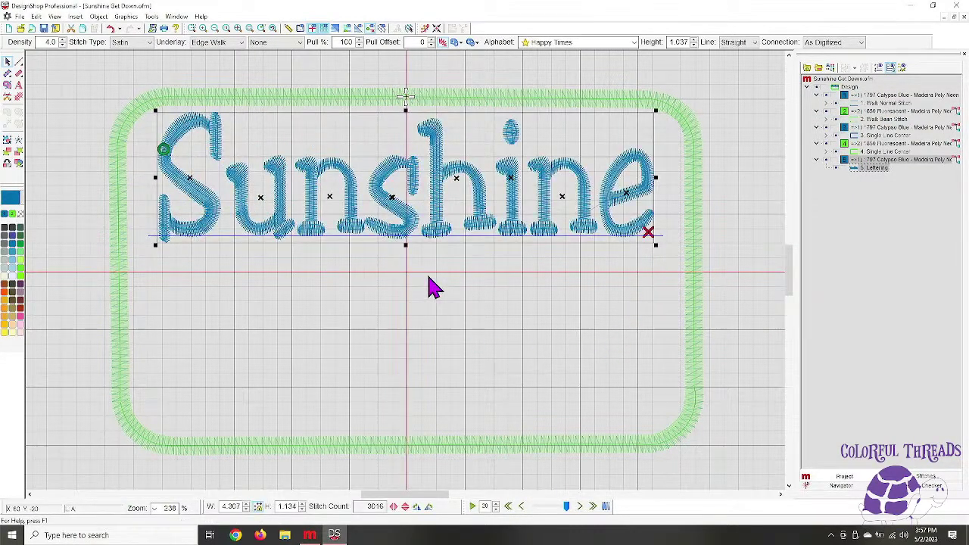
# Add the lettering "Get Down" in the Block 2 alphabet and move it to the center of the border's lower area
pyautogui.click(19, 85)
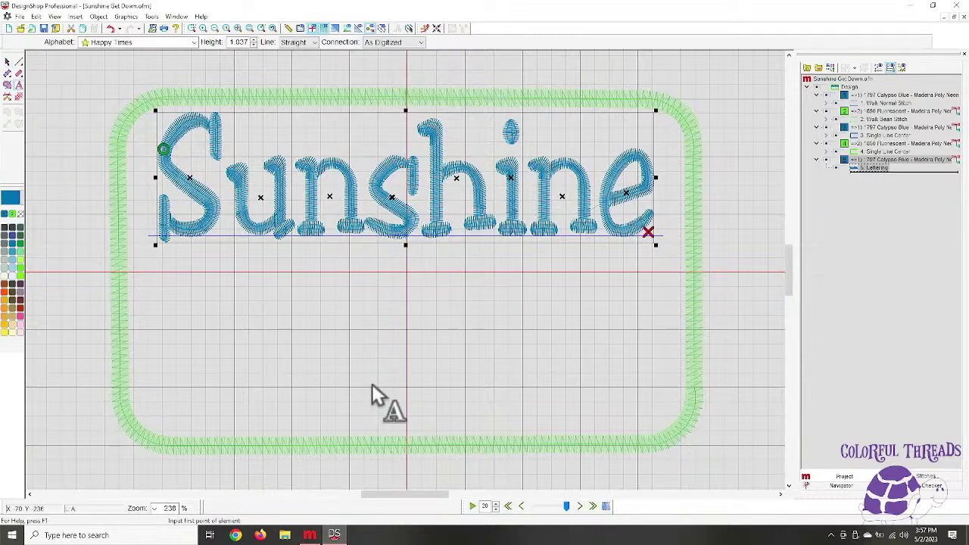
pyautogui.press('Escape')
pyautogui.click(369, 369)
pyautogui.write('Get')
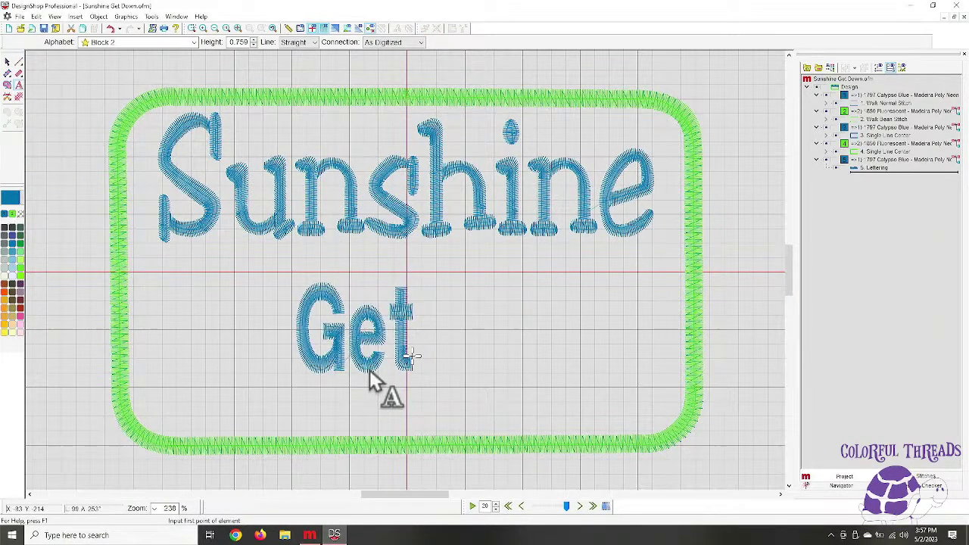
pyautogui.write(' Down')
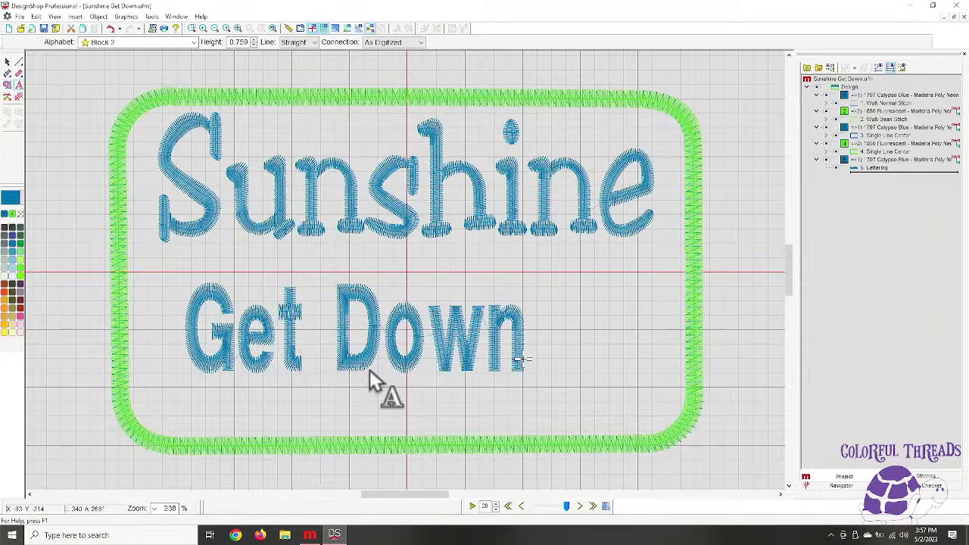
pyautogui.press('Return')
pyautogui.moveTo(321, 340); pyautogui.dragTo(385, 394)
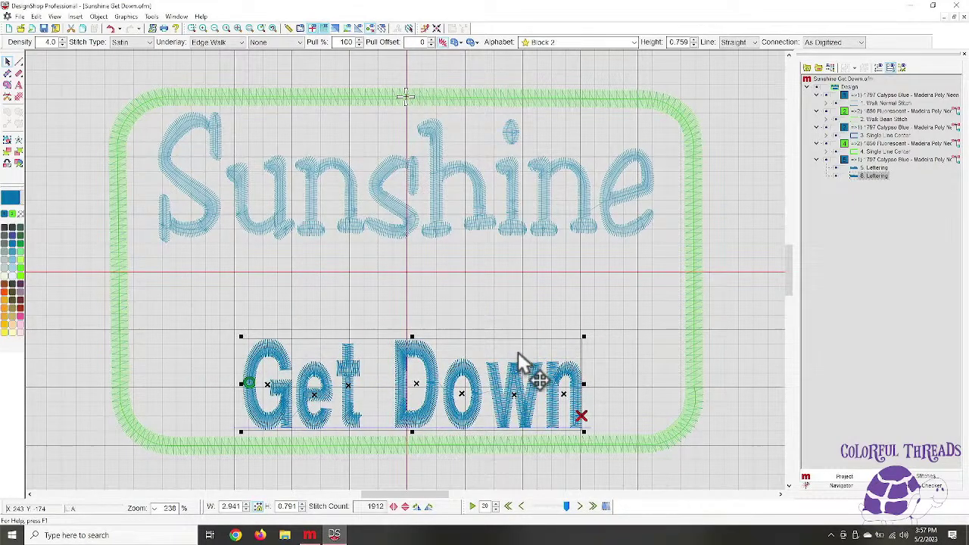
pyautogui.moveTo(520, 348); pyautogui.dragTo(519, 342)
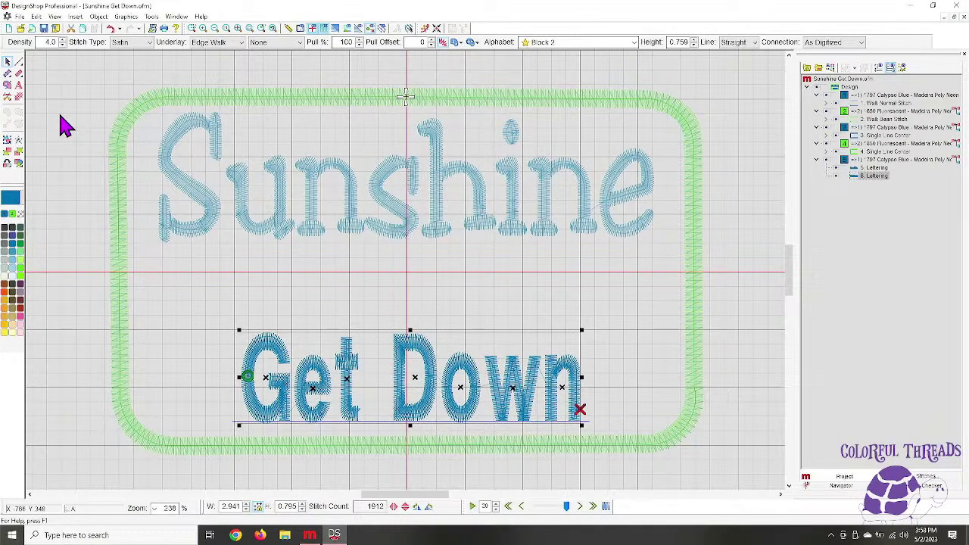
# Digitize a half-dome fill shape about 3.06 in wide and 1.49 in high around "Get Down", with its base on the border's lower edge
pyautogui.click(8, 85)
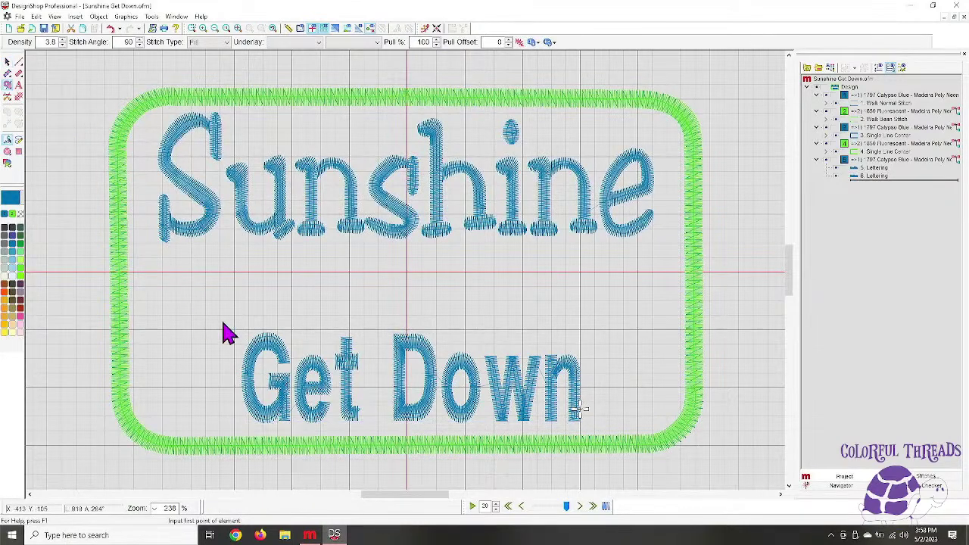
pyautogui.click(234, 444)
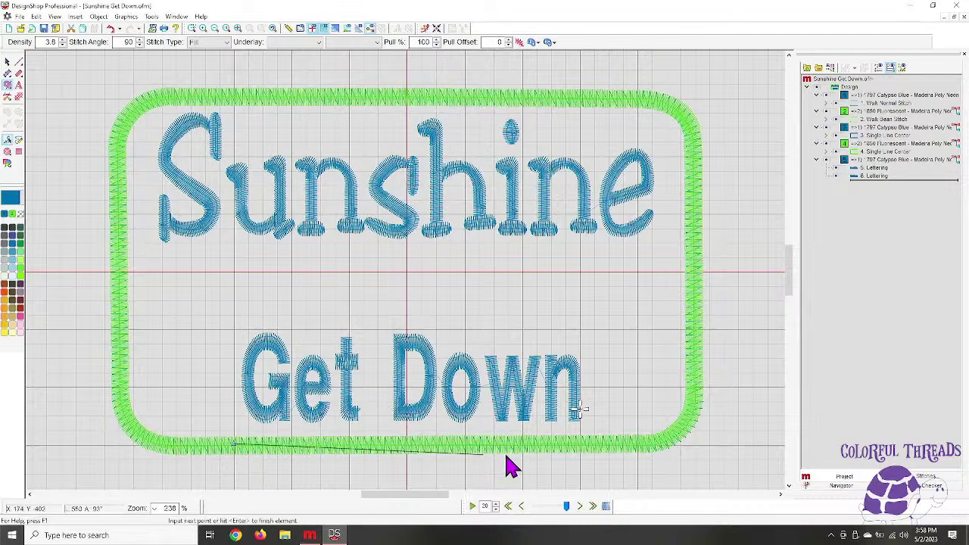
pyautogui.click(581, 446)
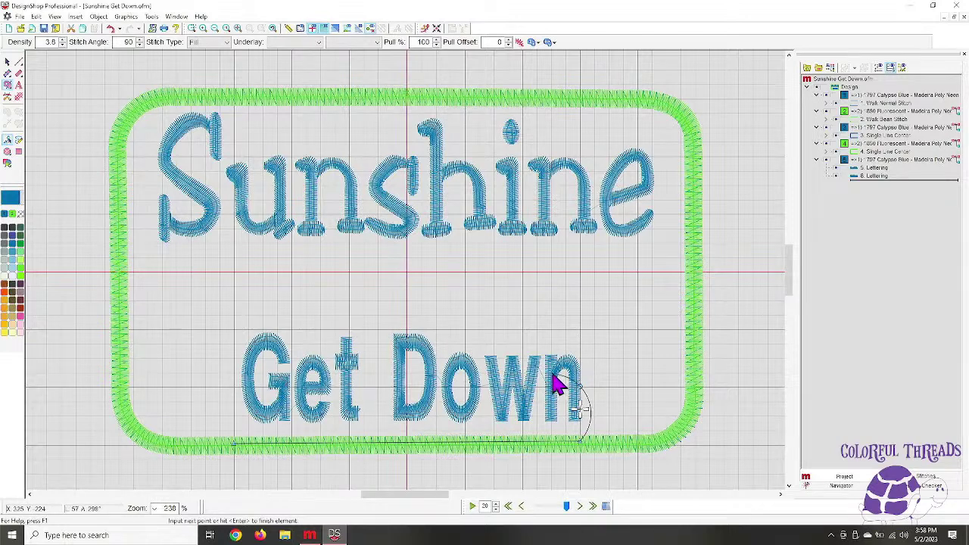
pyautogui.click(407, 273)
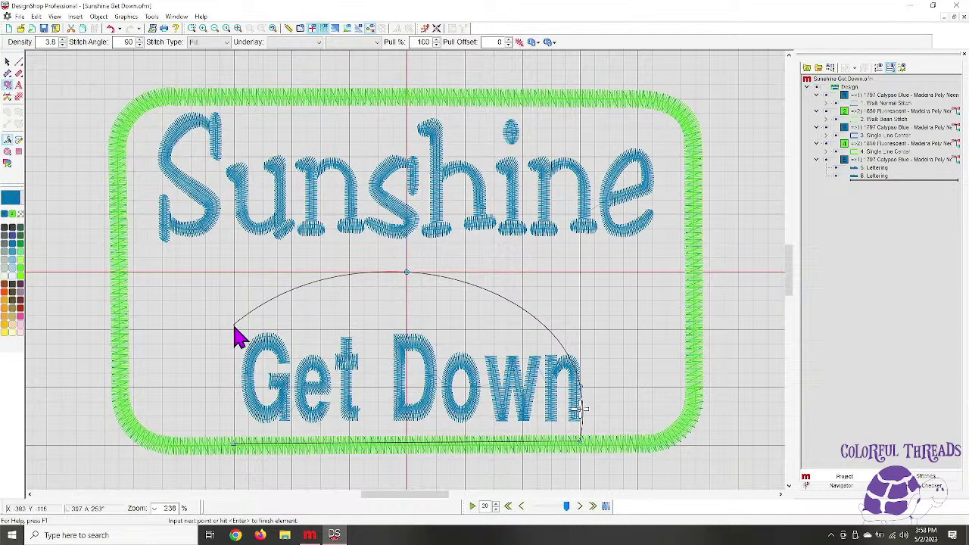
pyautogui.click(234, 388)
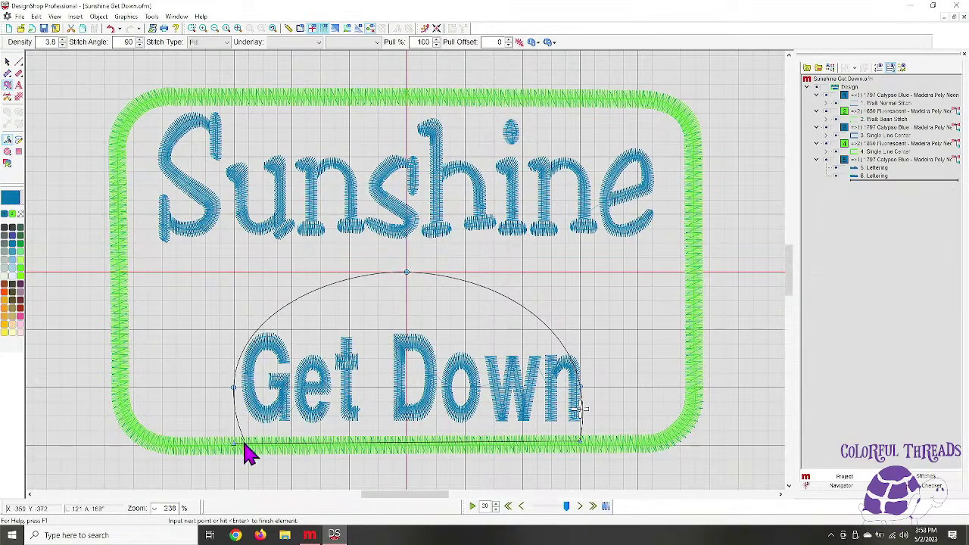
pyautogui.click(245, 445)
pyautogui.press('Return')
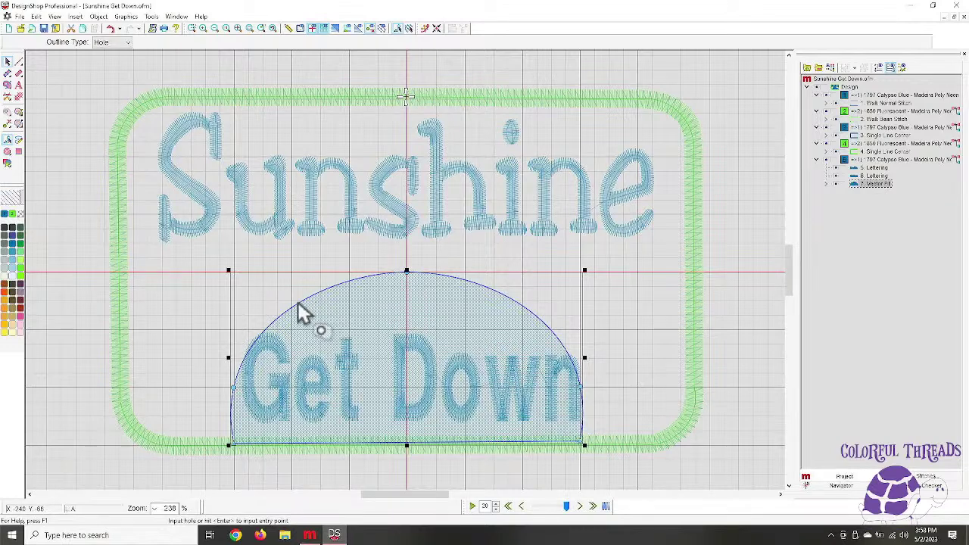
# Place the dome's entry and exit points near its lower corners, give it a diagonal stitch direction, and recolor it golden yellow
pyautogui.click(229, 432)
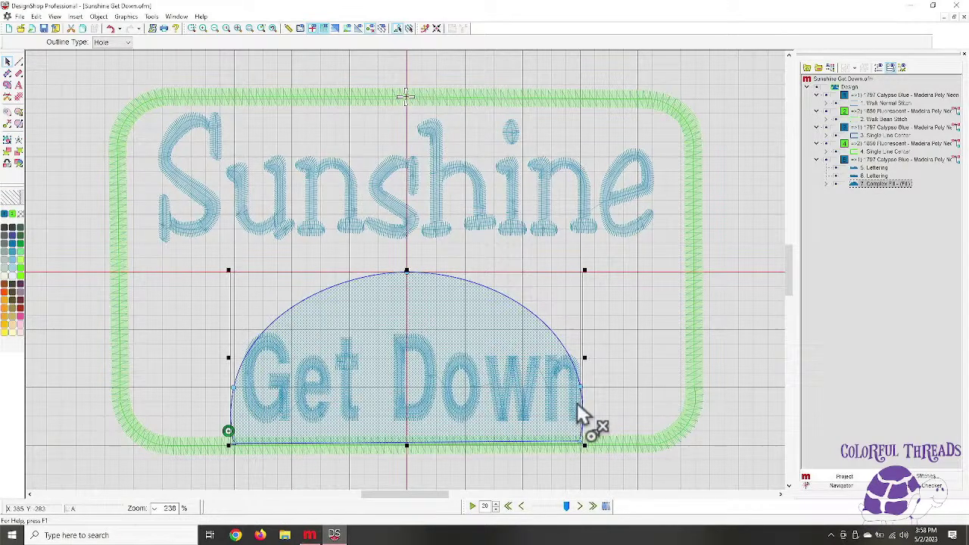
pyautogui.click(589, 425)
pyautogui.moveTo(315, 470); pyautogui.dragTo(627, 297)
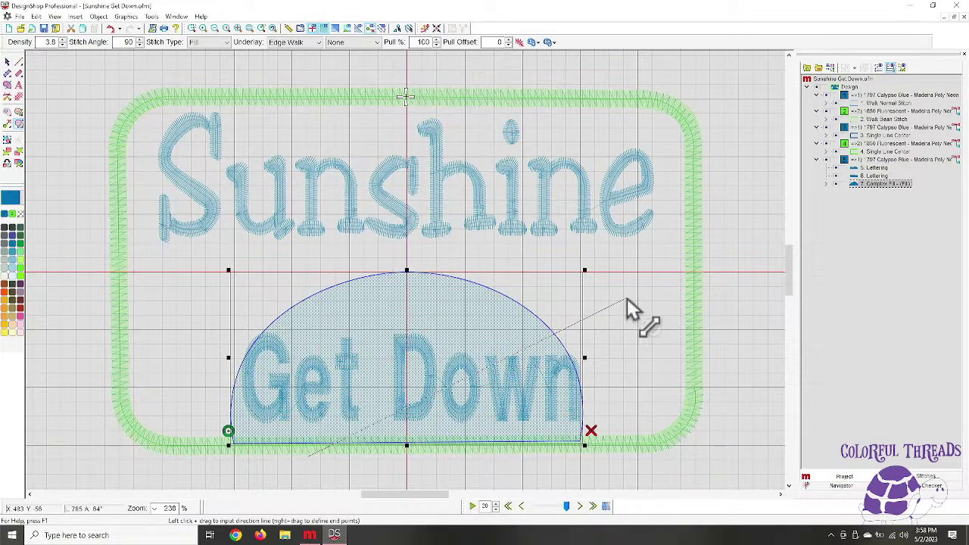
pyautogui.click(883, 187)
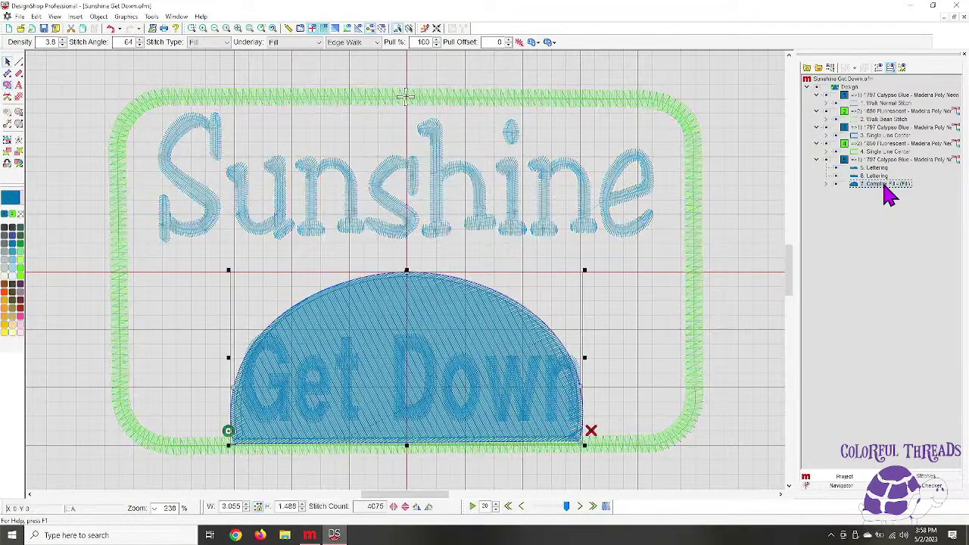
pyautogui.click(6, 330)
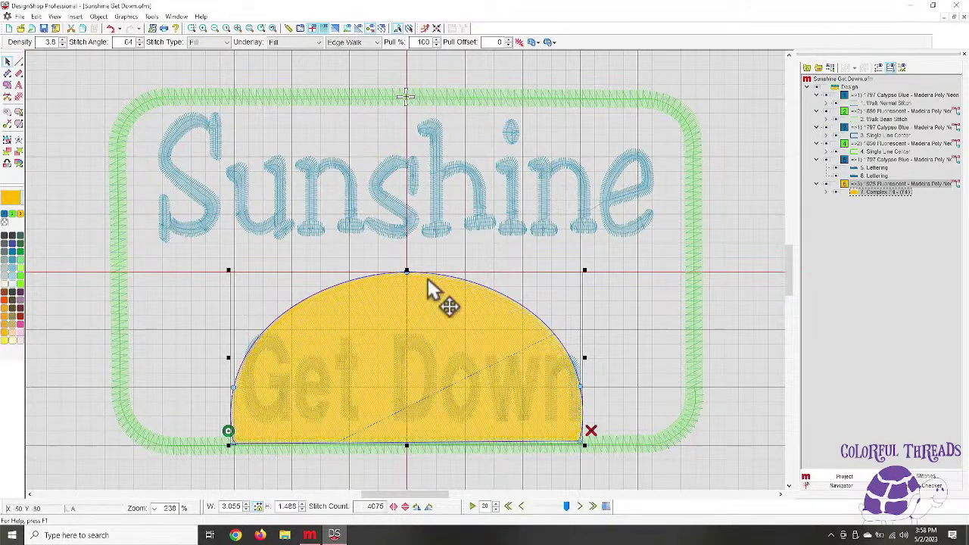
# Reorder the stitch sequence so the blue lettering sews after the yellow dome and the green satin border sews last
pyautogui.click(876, 174)
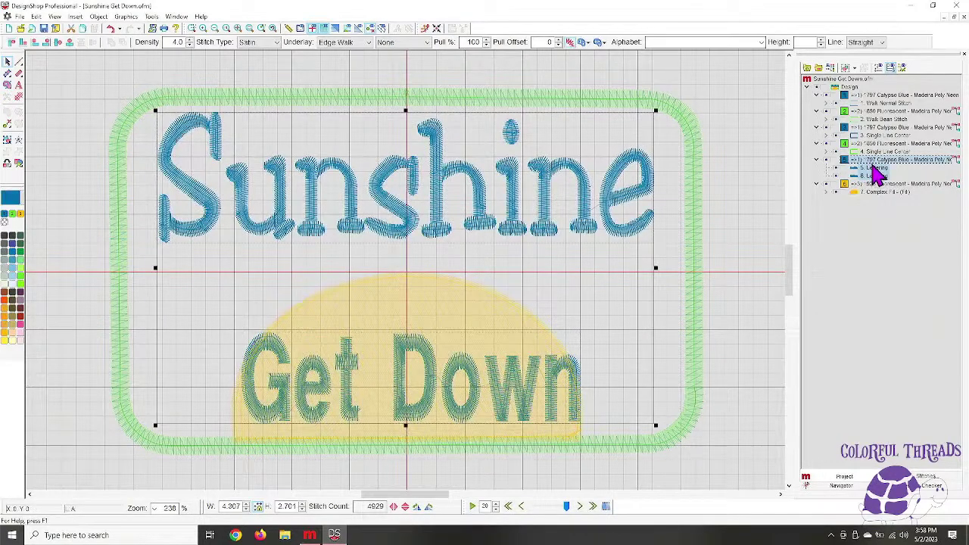
pyautogui.moveTo(870, 168); pyautogui.dragTo(876, 195)
pyautogui.click(864, 151)
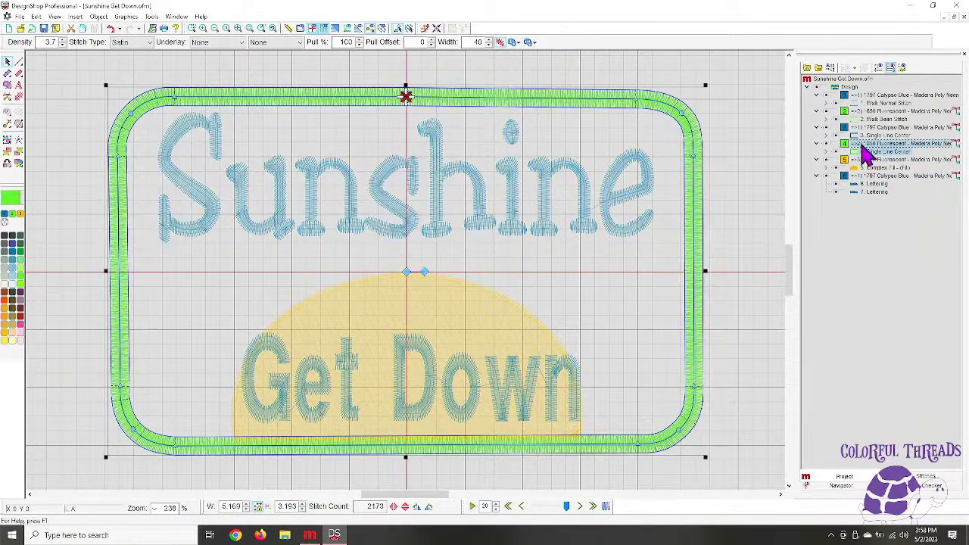
pyautogui.moveTo(865, 152); pyautogui.dragTo(875, 194)
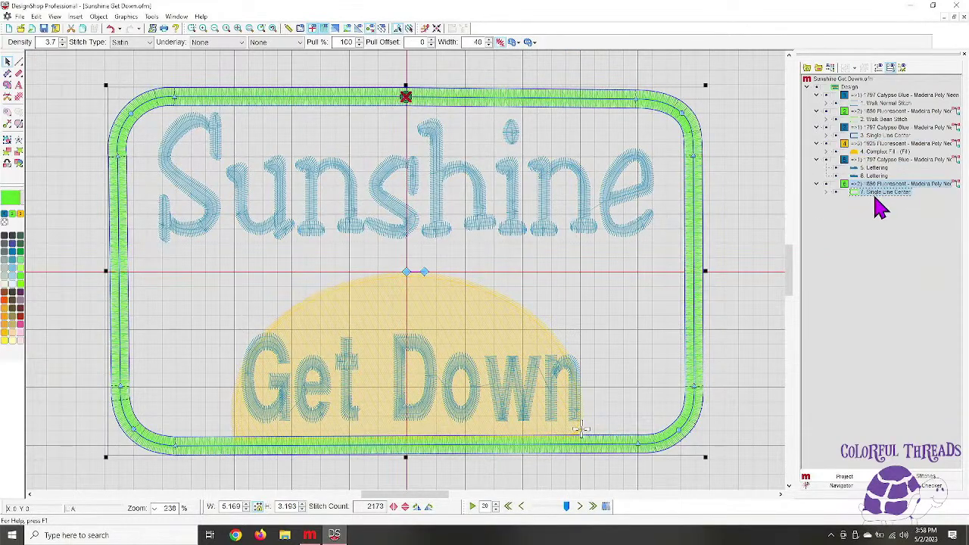
pyautogui.click(754, 290)
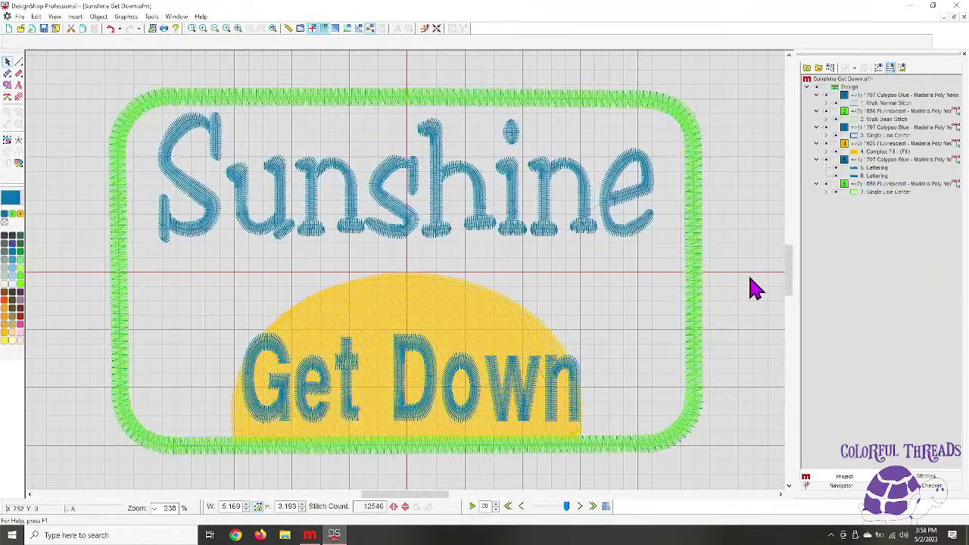
# Shrink the "Get Down" lettering to about 2.19 in wide and 0.52 in high and center it inside the dome
pyautogui.click(872, 177)
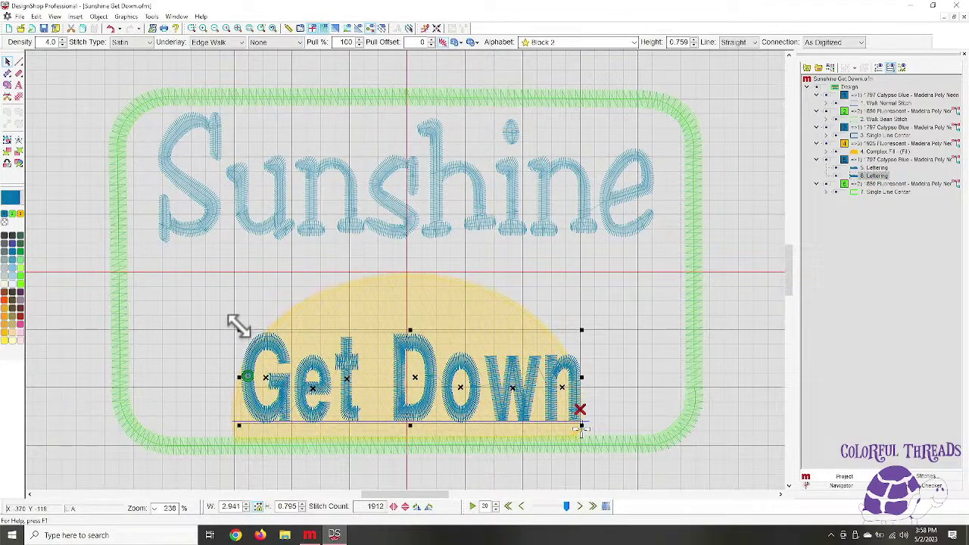
pyautogui.moveTo(237, 324); pyautogui.dragTo(326, 362)
pyautogui.moveTo(429, 386); pyautogui.dragTo(380, 361)
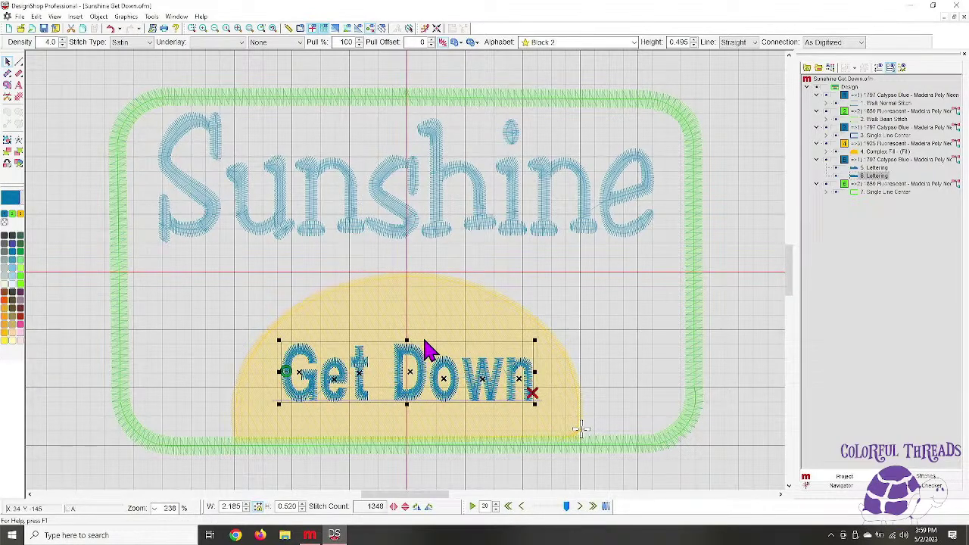
# Change the "Get Down" lettering's alphabet to the script font Brody
pyautogui.doubleClick(407, 371)
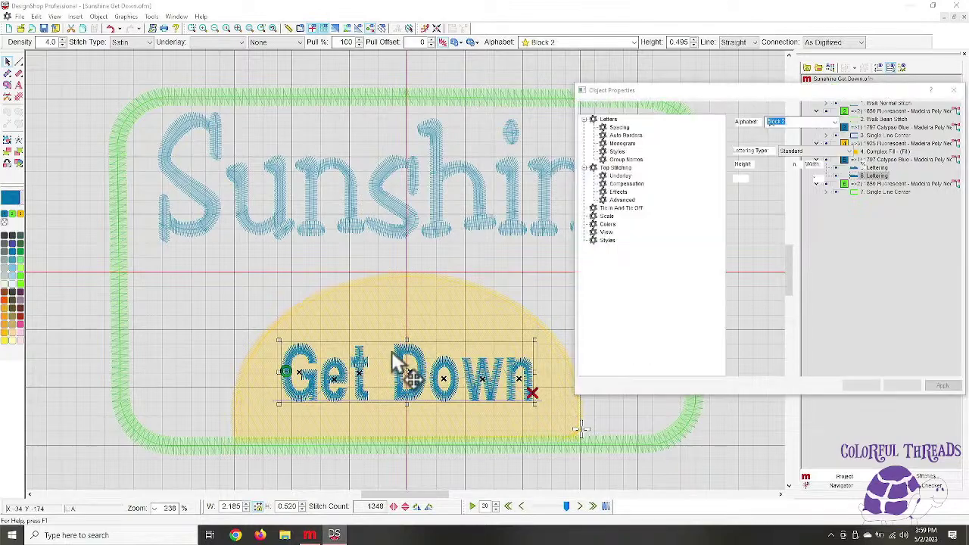
pyautogui.click(833, 123)
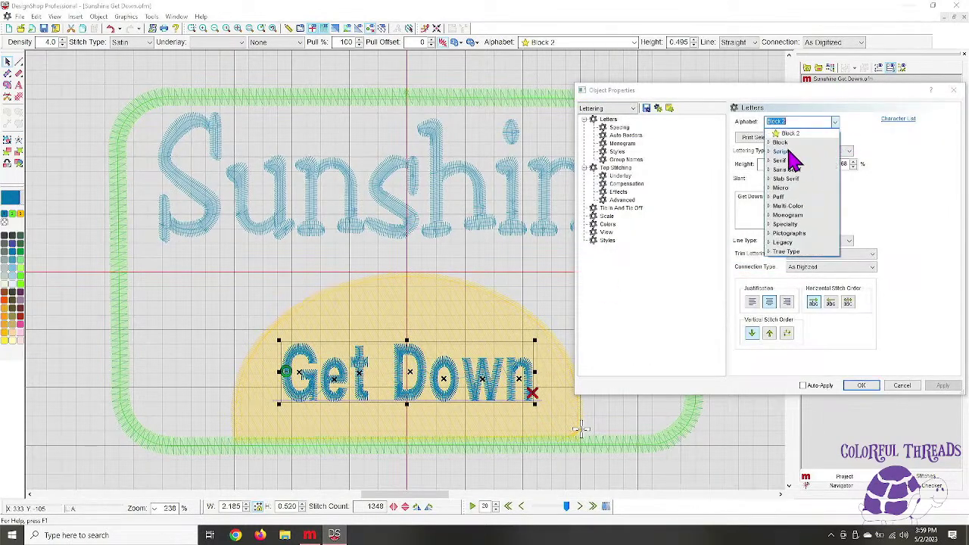
pyautogui.click(788, 150)
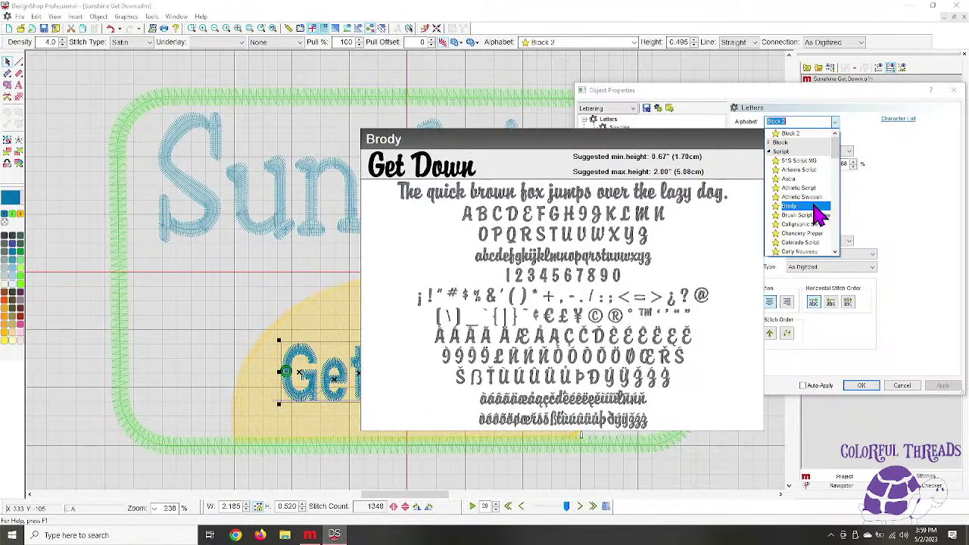
pyautogui.click(815, 206)
pyautogui.click(943, 386)
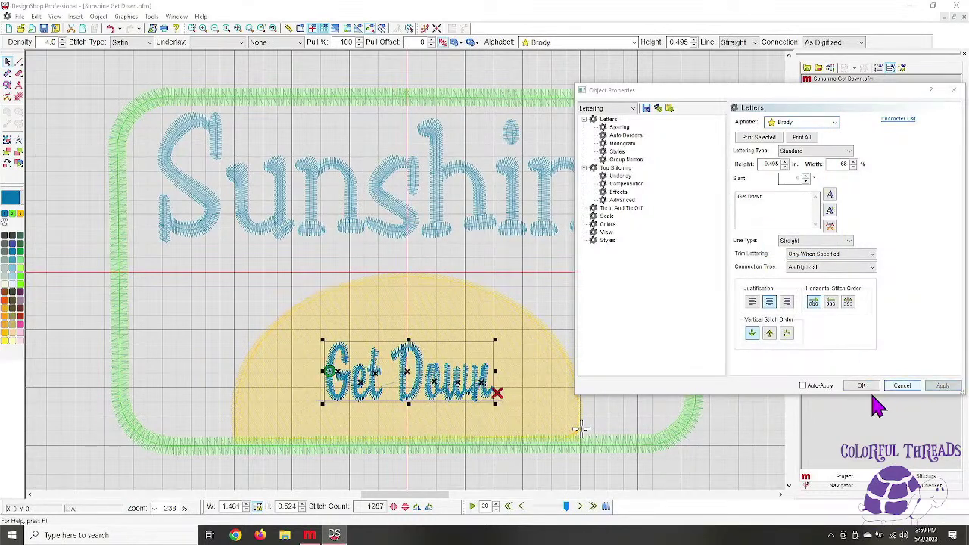
pyautogui.click(862, 387)
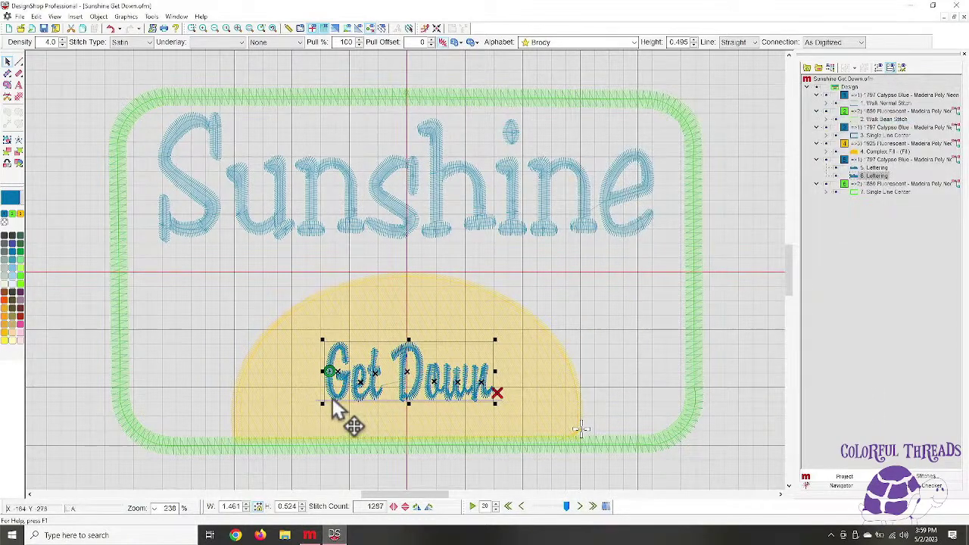
# Enlarge the "Get Down" lettering to about 2.02 in wide and 0.56 in high and center it in the dome's lower part
pyautogui.moveTo(322, 402); pyautogui.dragTo(292, 406)
pyautogui.moveTo(498, 402); pyautogui.dragTo(528, 406)
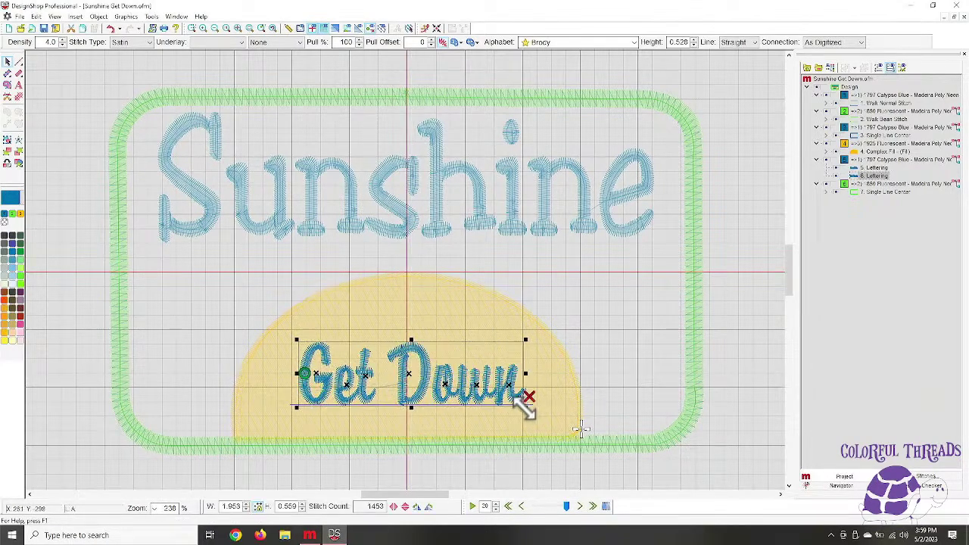
pyautogui.moveTo(374, 362); pyautogui.dragTo(369, 355)
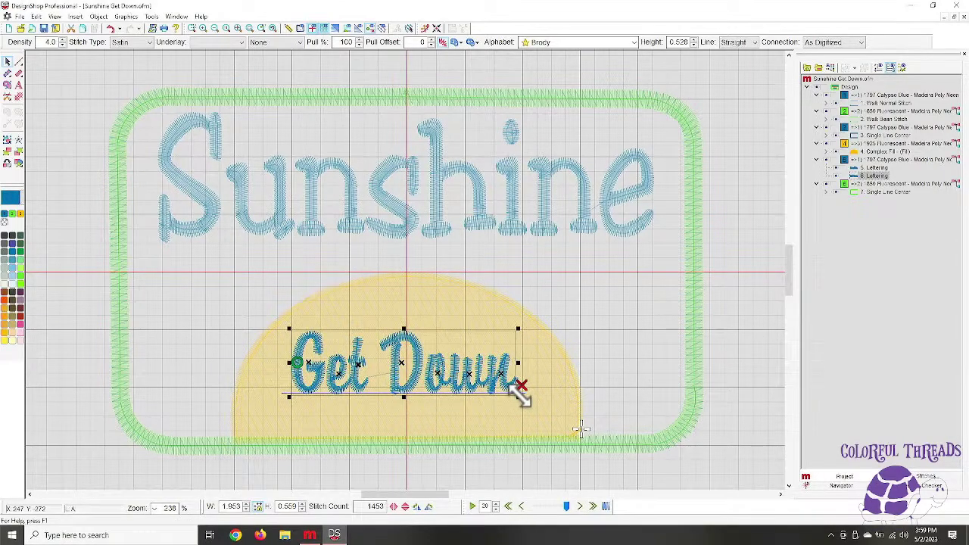
pyautogui.moveTo(521, 393); pyautogui.dragTo(525, 397)
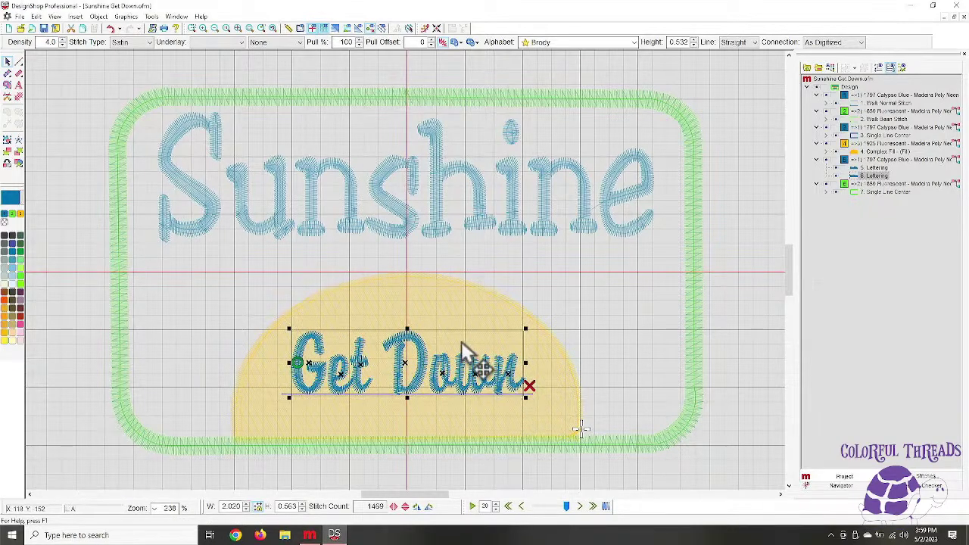
pyautogui.moveTo(461, 341); pyautogui.dragTo(461, 355)
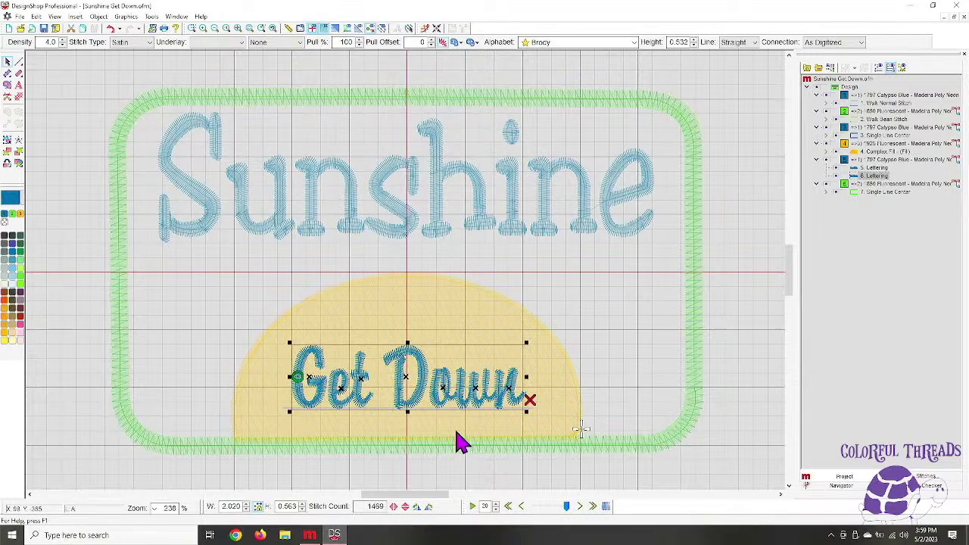
# Digitize a narrow pointed satin sun ray with the Column 1 input method above the dome's peak and select it
pyautogui.click(7, 82)
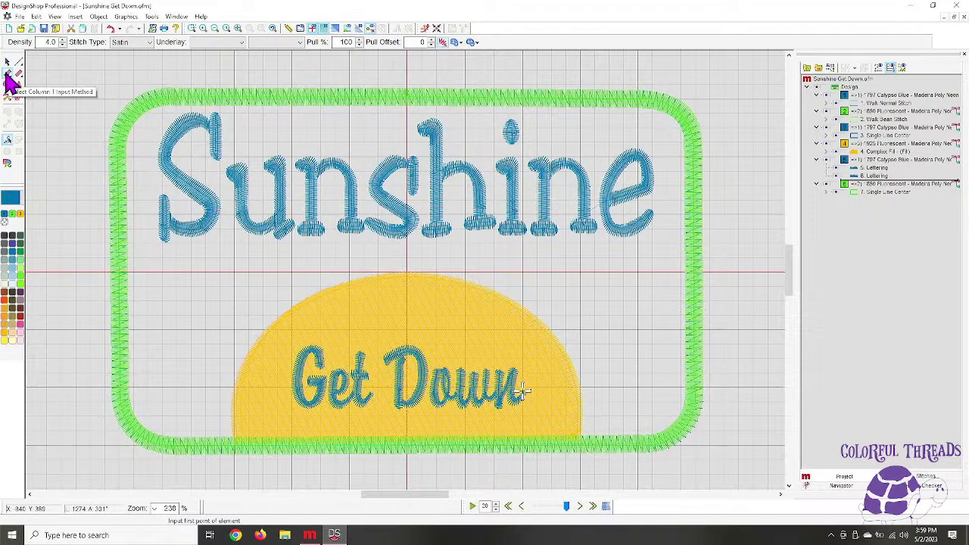
pyautogui.click(8, 76)
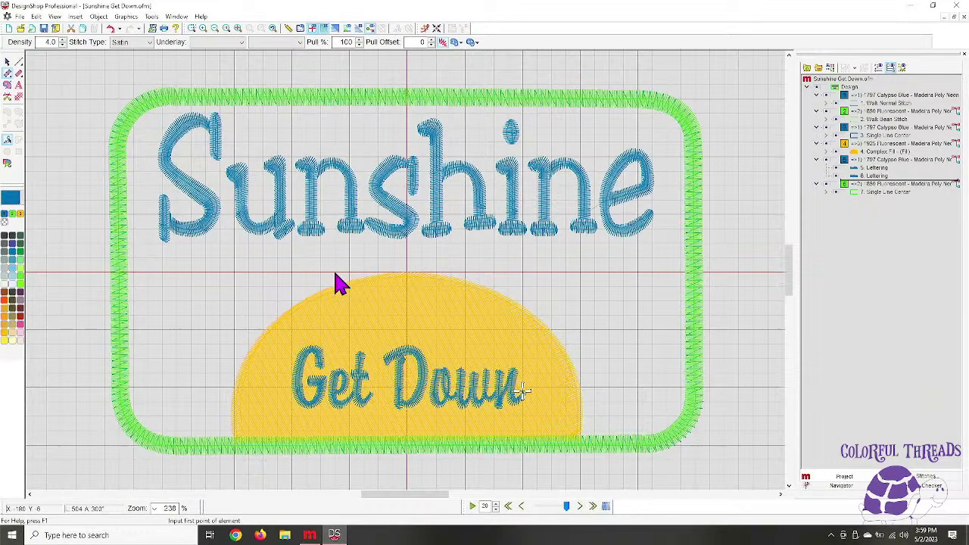
pyautogui.click(393, 245)
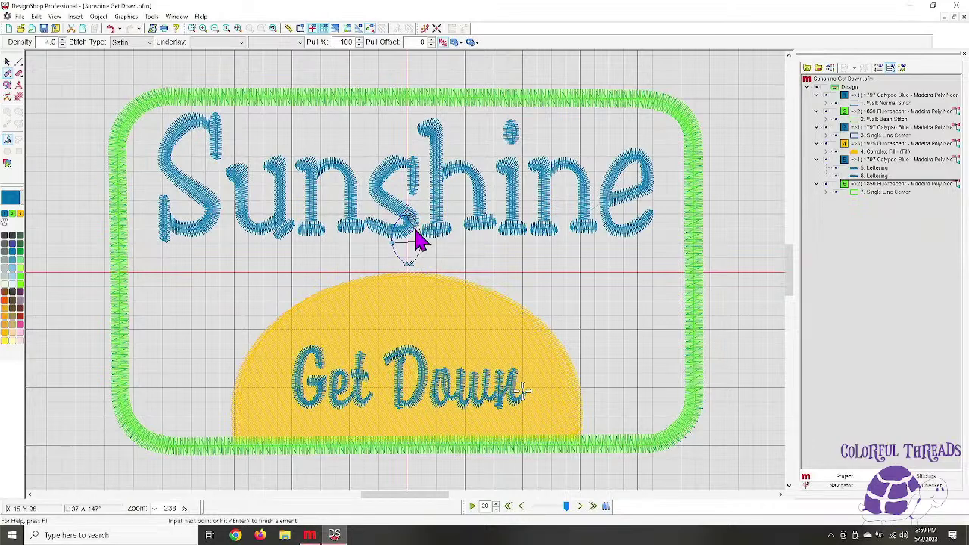
pyautogui.press('Return')
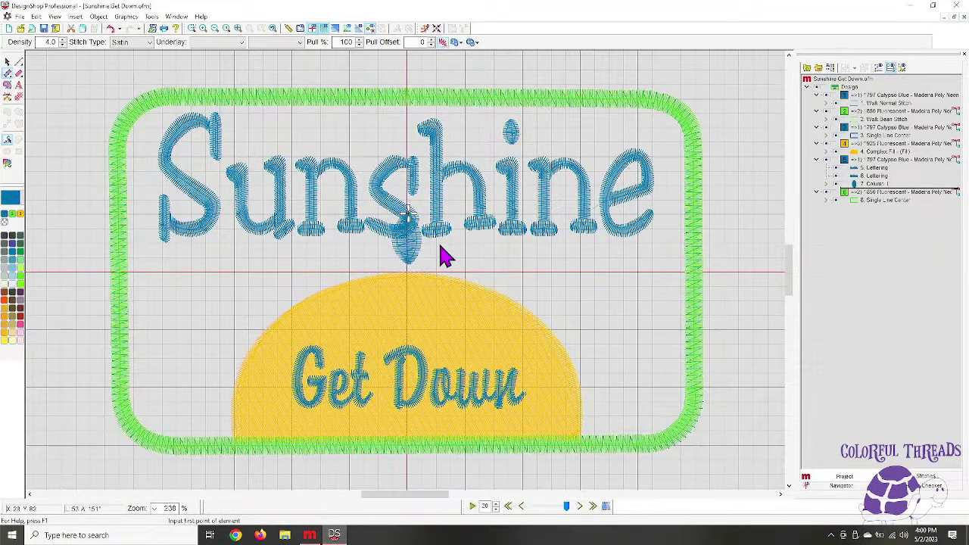
pyautogui.click(875, 185)
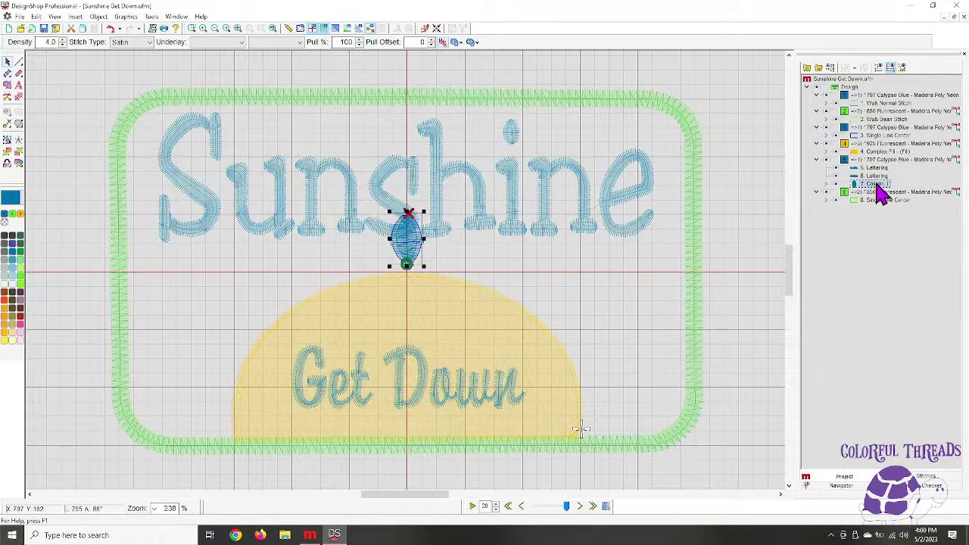
# Sequence the sun ray before both lettering objects and reshape its outline points into a symmetrical ray with pointed ends
pyautogui.moveTo(876, 185); pyautogui.dragTo(878, 161)
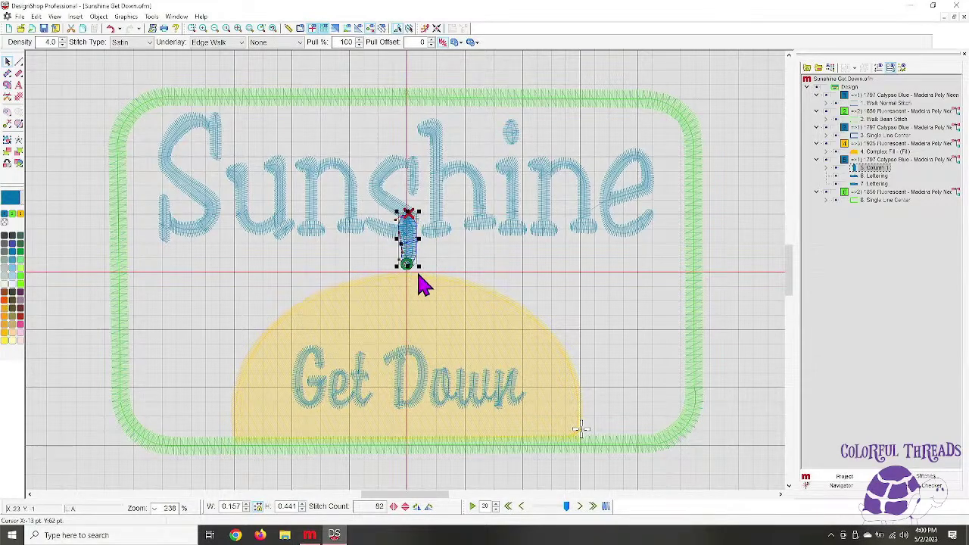
pyautogui.click(250, 30)
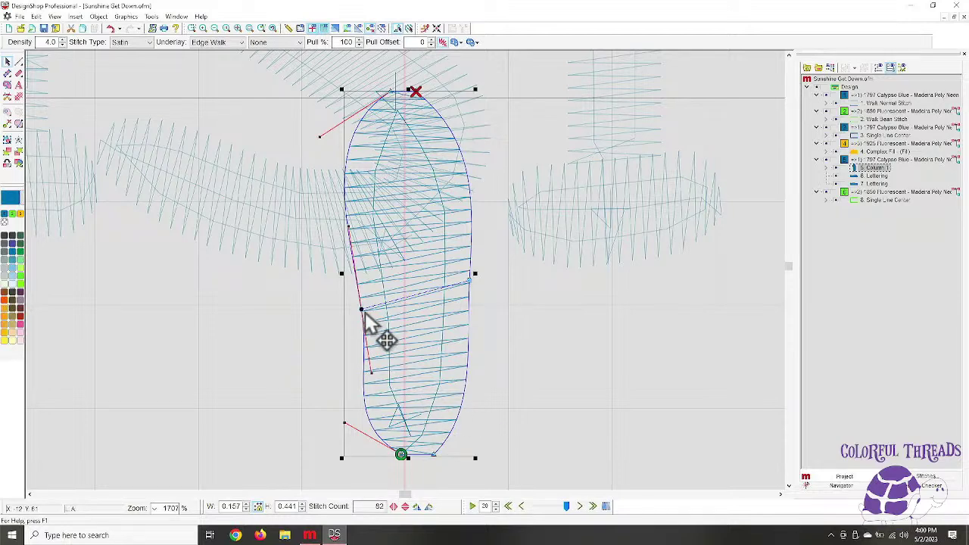
pyautogui.moveTo(363, 312); pyautogui.dragTo(349, 281)
pyautogui.moveTo(435, 458)
pyautogui.mouseDown()
pyautogui.moveTo(409, 461)
pyautogui.moveTo(422, 451)
pyautogui.mouseUp()
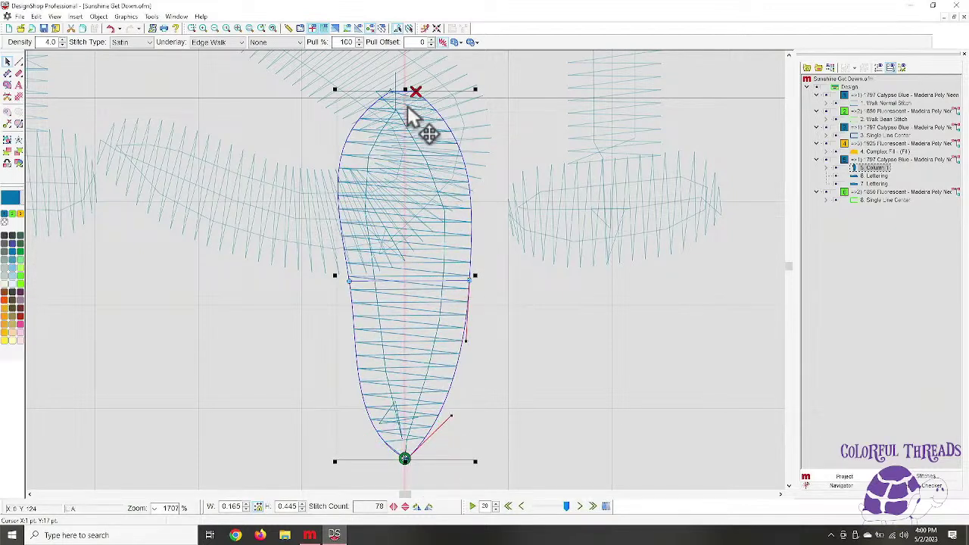
pyautogui.moveTo(391, 97); pyautogui.dragTo(417, 96)
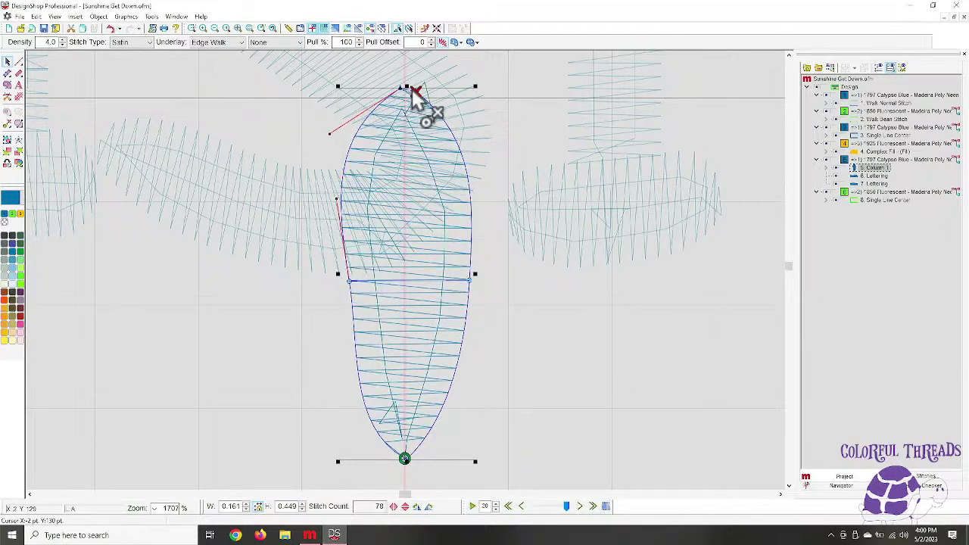
# Adjust the curve handles on both sides of the ray so its lower half tapers evenly to the bottom point
pyautogui.click(350, 283)
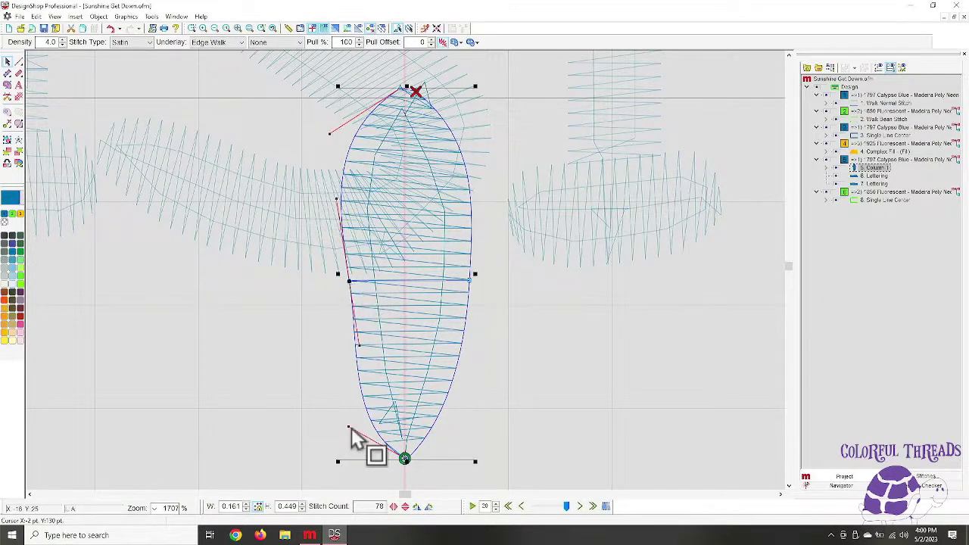
pyautogui.moveTo(348, 428); pyautogui.dragTo(367, 356)
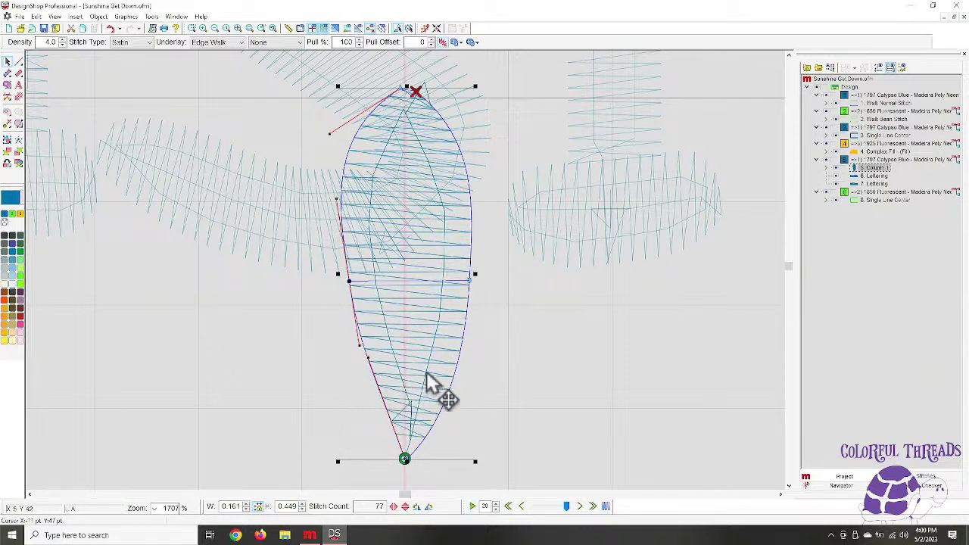
pyautogui.click(470, 281)
pyautogui.moveTo(459, 430); pyautogui.dragTo(446, 362)
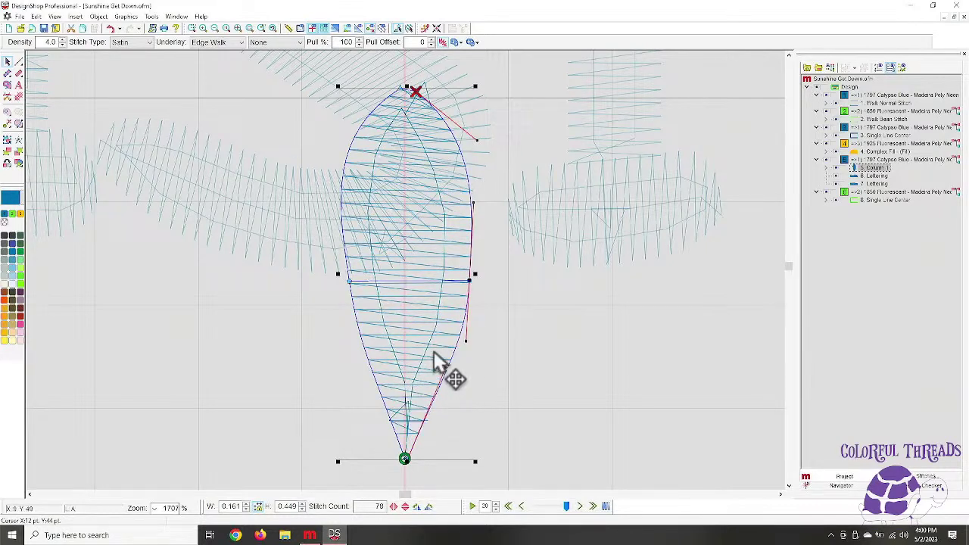
pyautogui.click(349, 283)
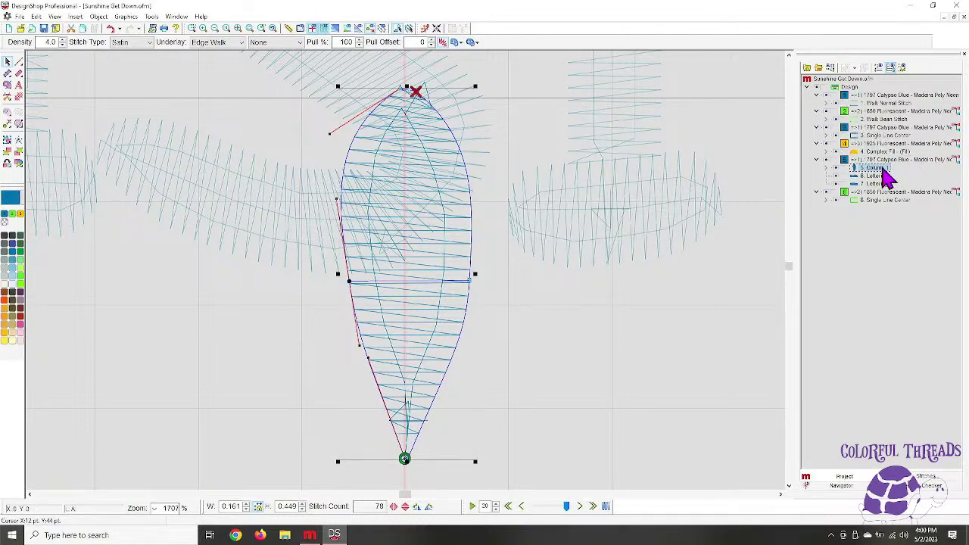
# Recolor the ray to the sun's yellow thread and put it in the same color block as the sun fill
pyautogui.click(21, 214)
pyautogui.click(957, 160)
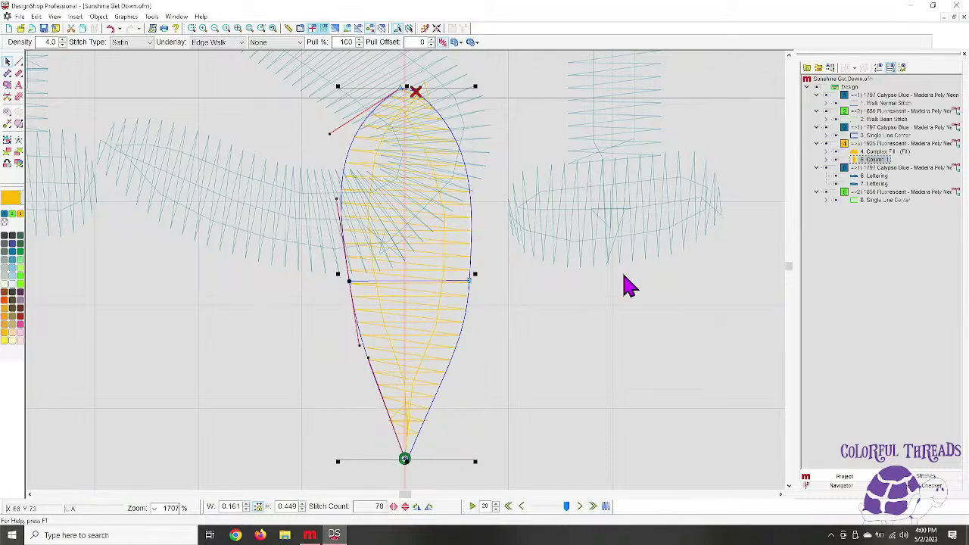
pyautogui.click(237, 28)
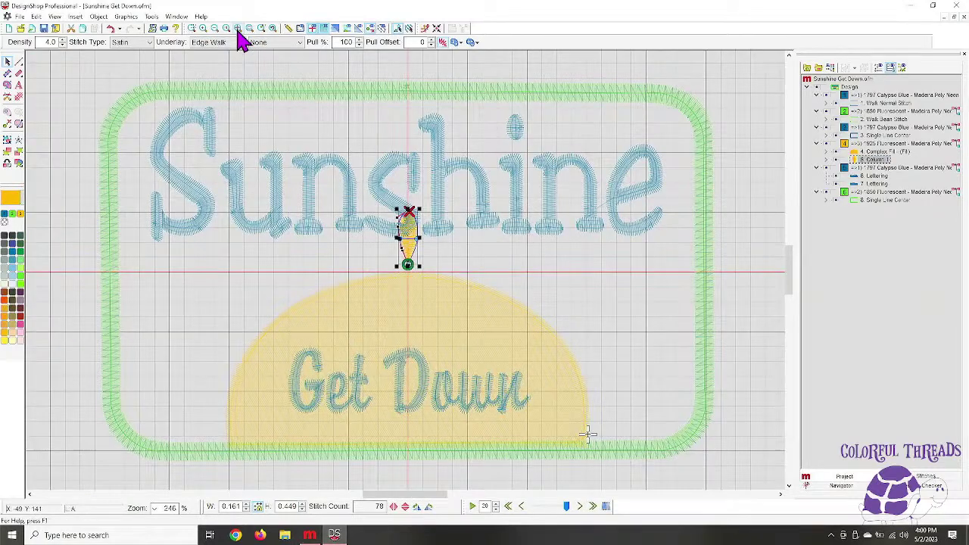
pyautogui.click(742, 121)
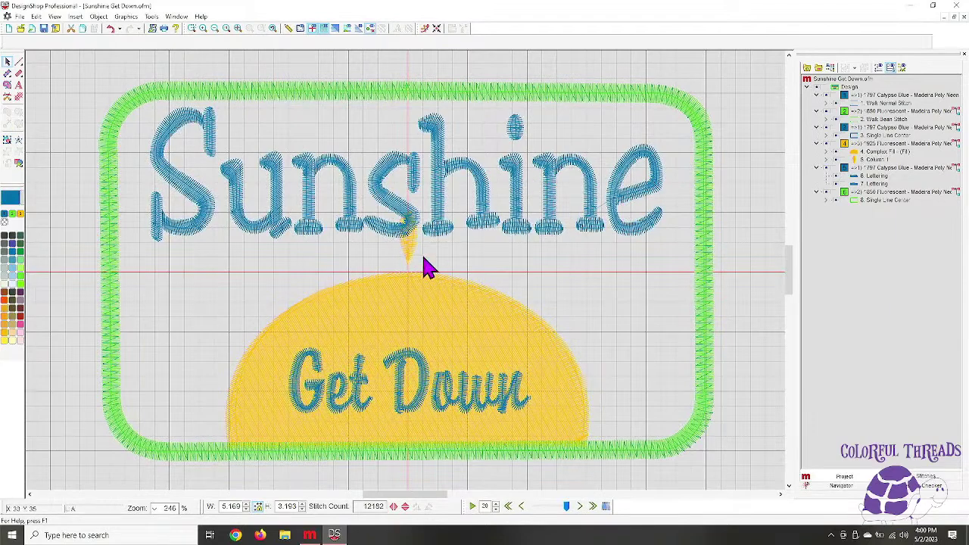
# Move the yellow ray from above the dome's peak to just outside the dome's lower left edge
pyautogui.click(871, 160)
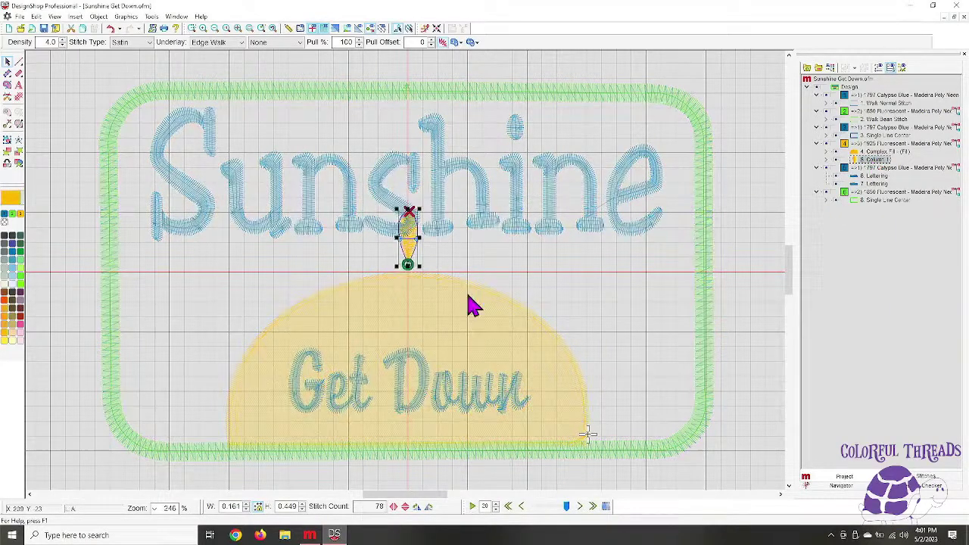
pyautogui.moveTo(408, 250); pyautogui.dragTo(496, 250)
pyautogui.click(112, 29)
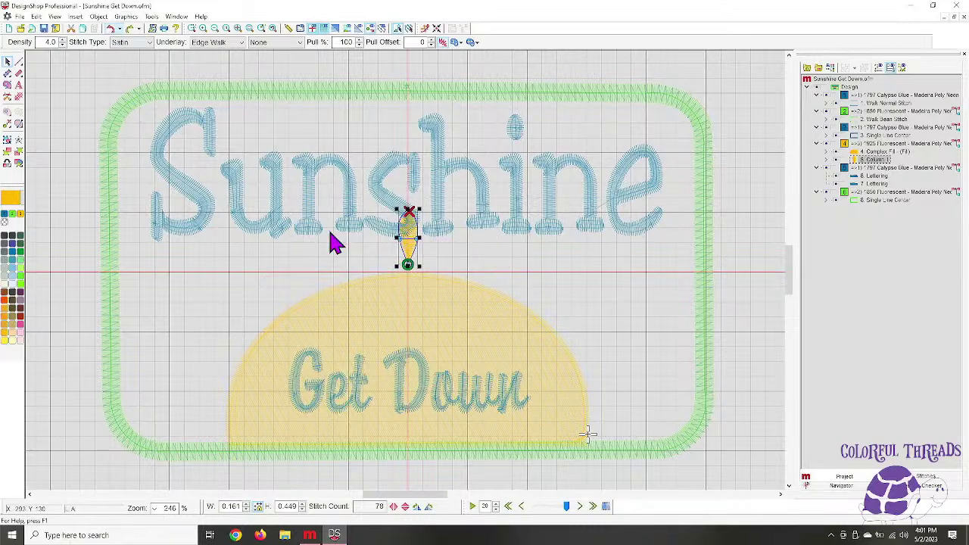
pyautogui.moveTo(392, 266); pyautogui.dragTo(200, 436)
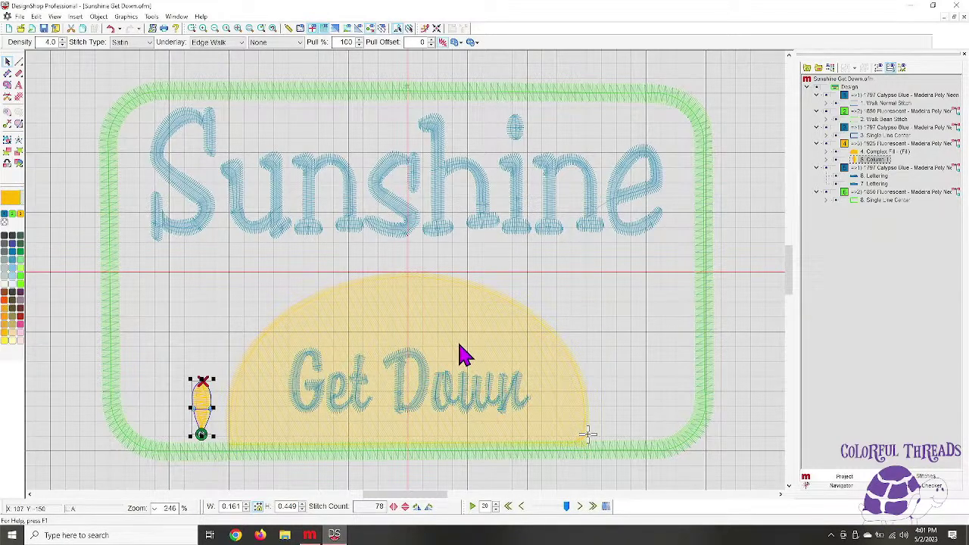
# Duplicate the ray four times in place to make a stack of five rays
pyautogui.rightClick(205, 401)
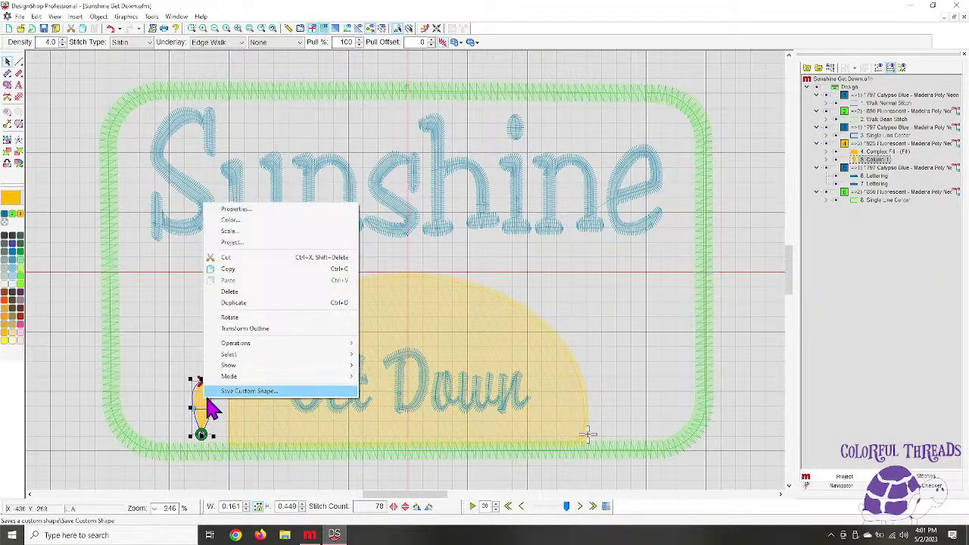
pyautogui.click(220, 303)
pyautogui.rightClick(206, 397)
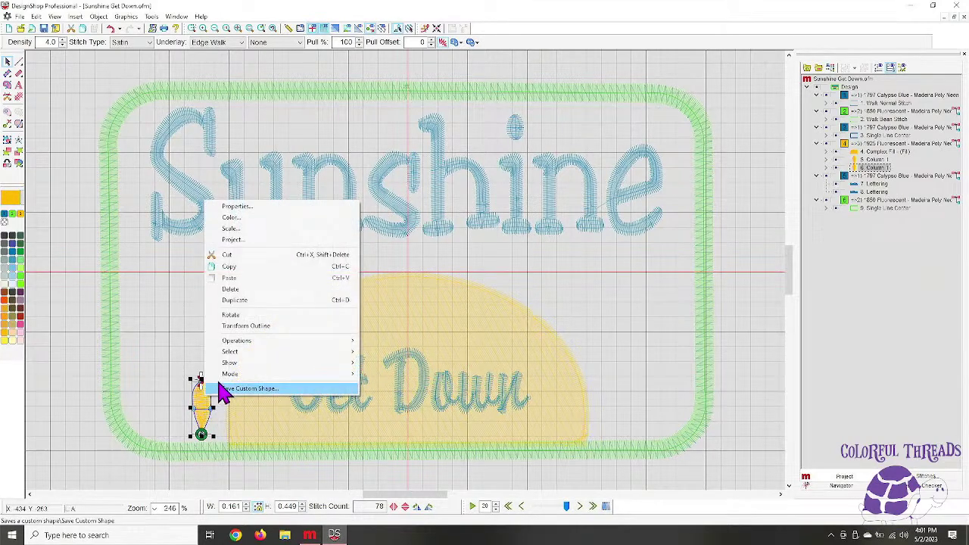
pyautogui.rightClick(204, 397)
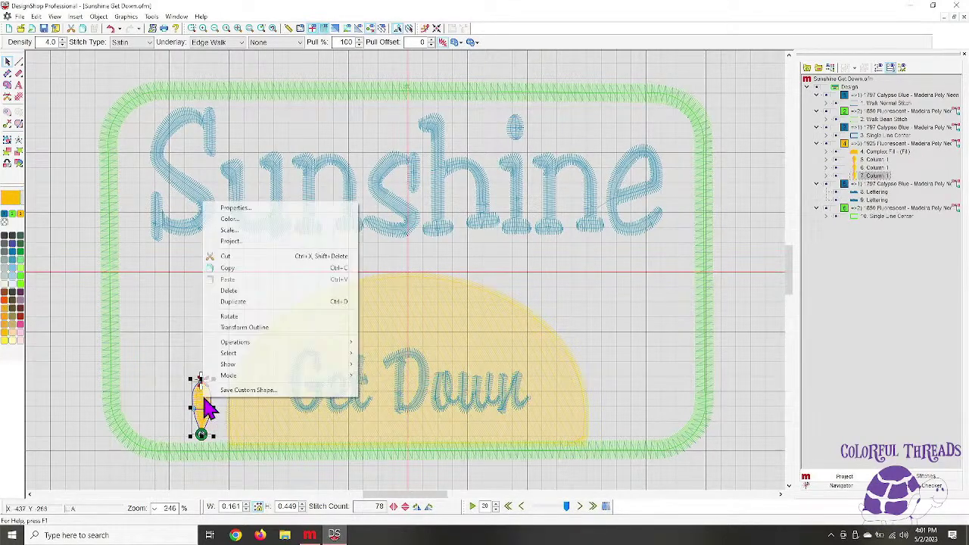
pyautogui.click(234, 303)
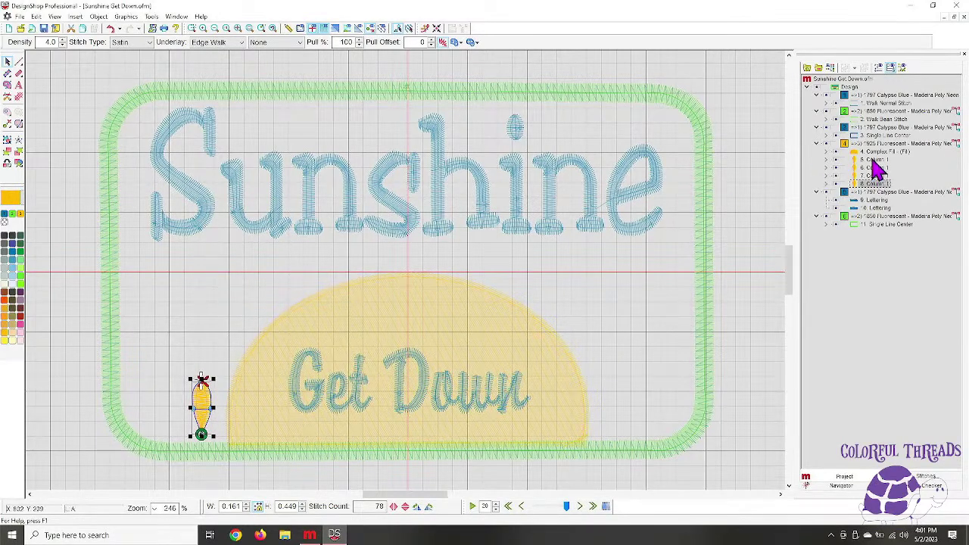
pyautogui.rightClick(202, 400)
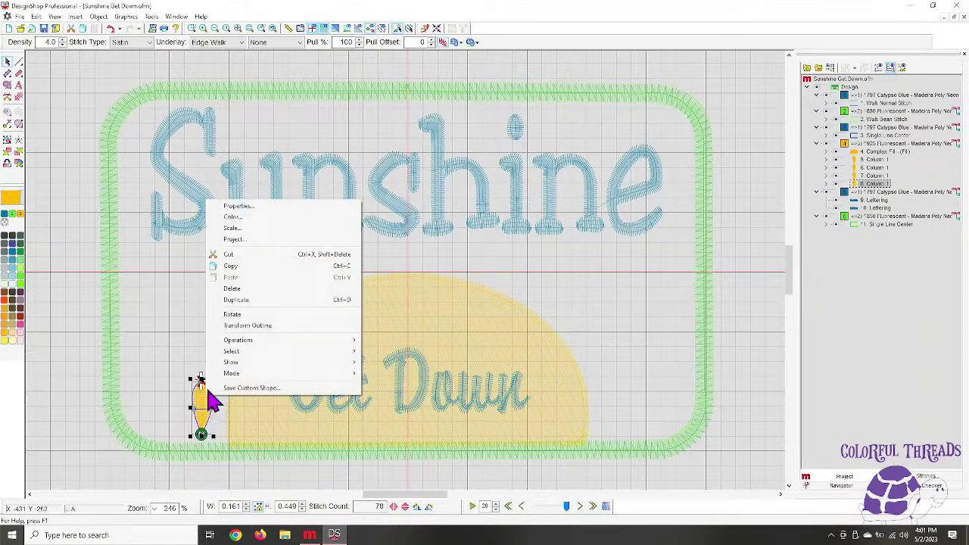
pyautogui.click(252, 303)
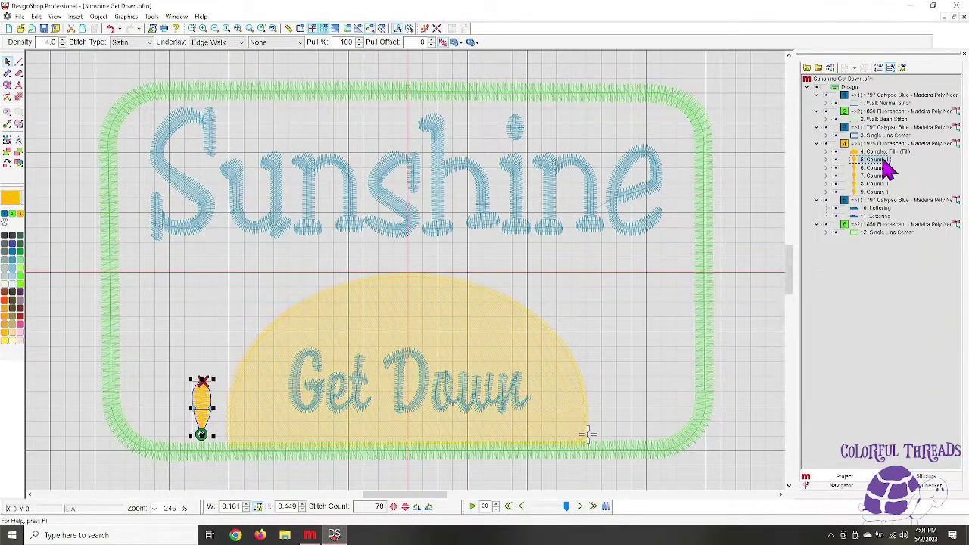
# Duplicate all five rays together and move the copies just outside the dome's lower right edge
pyautogui.keyDown('shift'); pyautogui.click(879, 193); pyautogui.keyUp('shift')
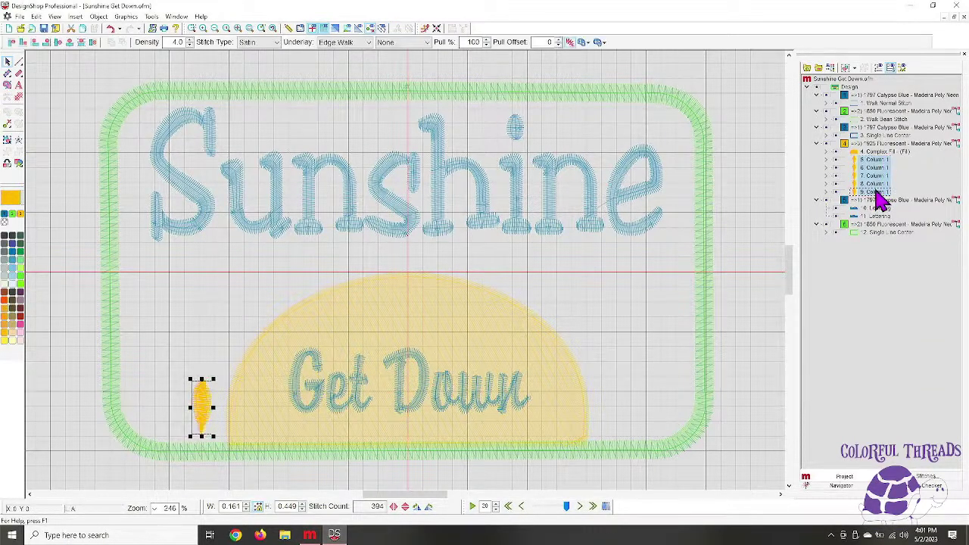
pyautogui.rightClick(879, 194)
pyautogui.click(843, 298)
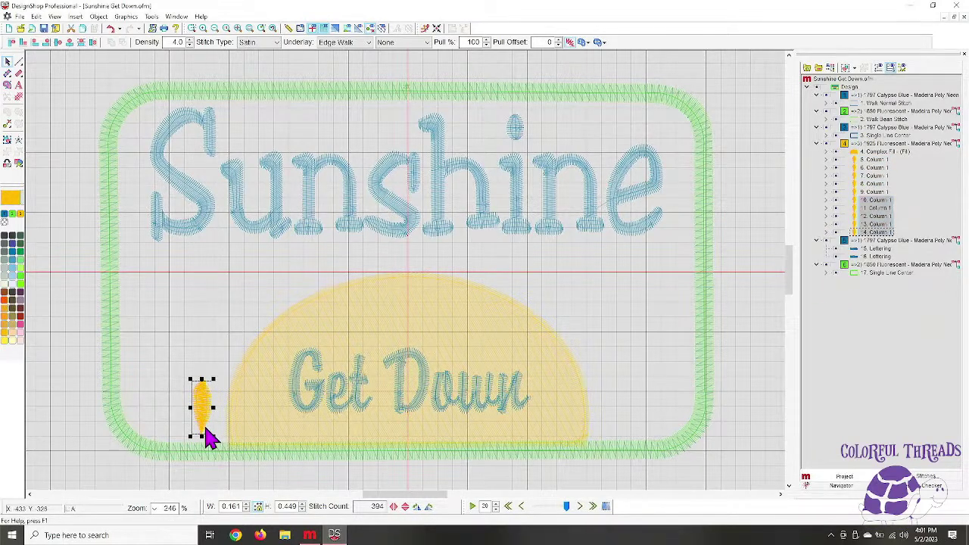
pyautogui.moveTo(212, 443); pyautogui.dragTo(613, 431)
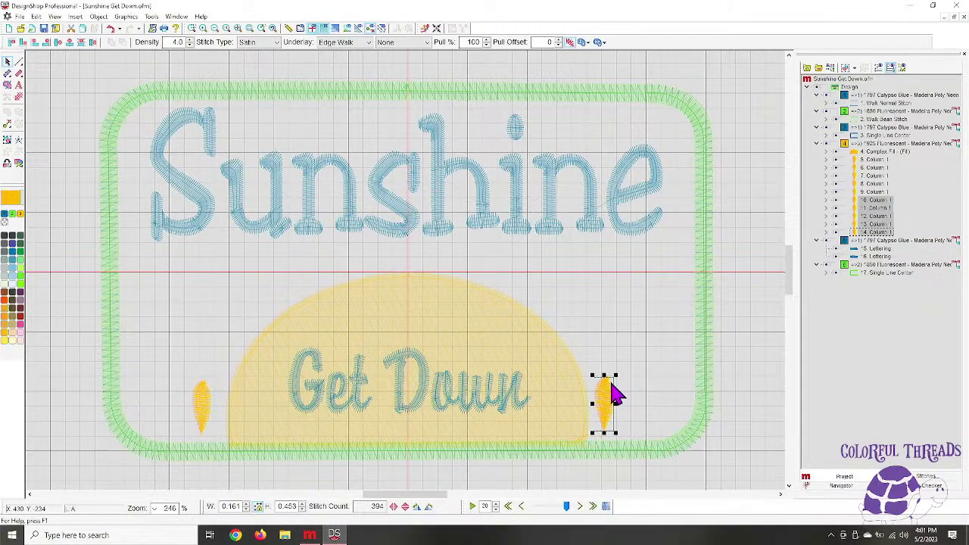
# Rotate one of the right-hand rays to nearly horizontal, pointing outward, and place it near the dome's lower right edge
pyautogui.click(619, 402)
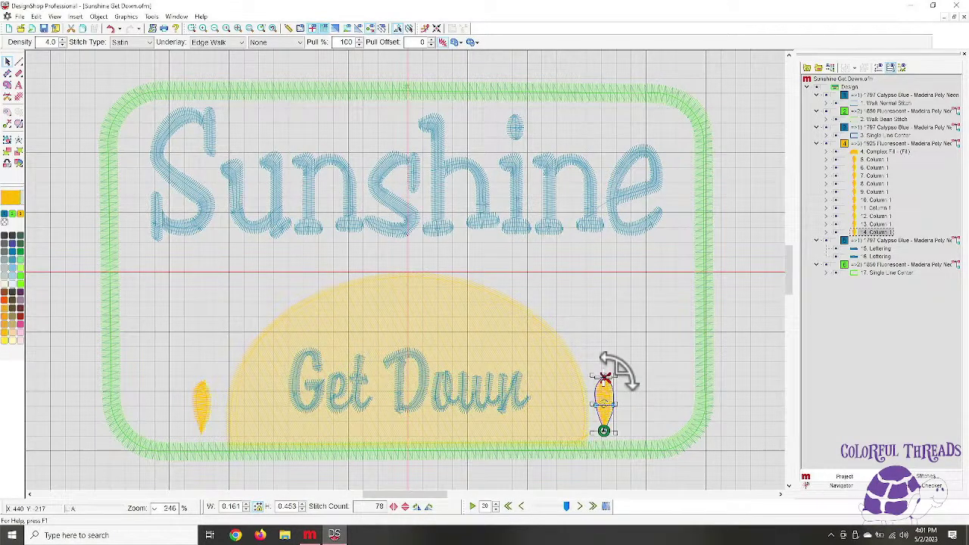
pyautogui.moveTo(617, 372); pyautogui.dragTo(630, 419)
pyautogui.click(111, 28)
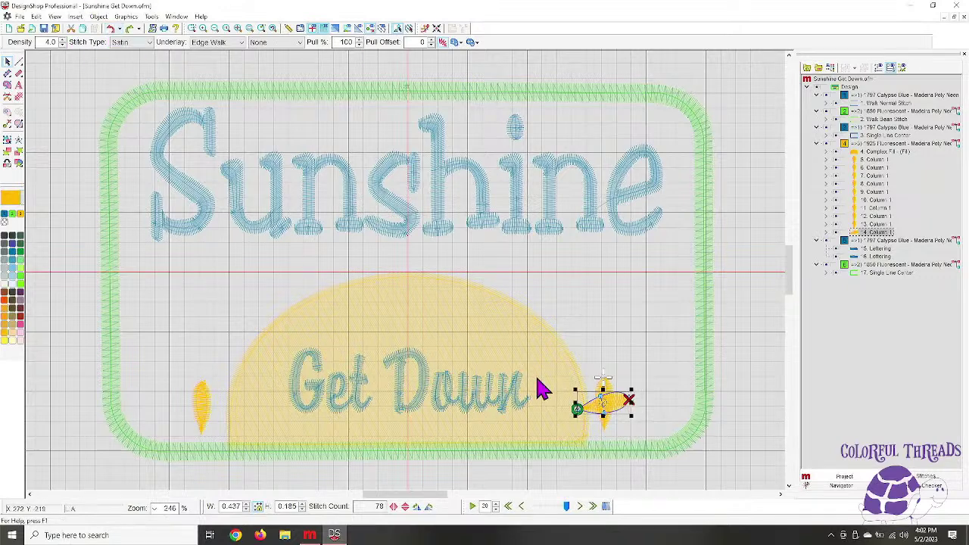
# Place two more right-hand rays higher along the dome's right side, rotating each to point outward from the curve
pyautogui.moveTo(629, 418); pyautogui.dragTo(602, 347)
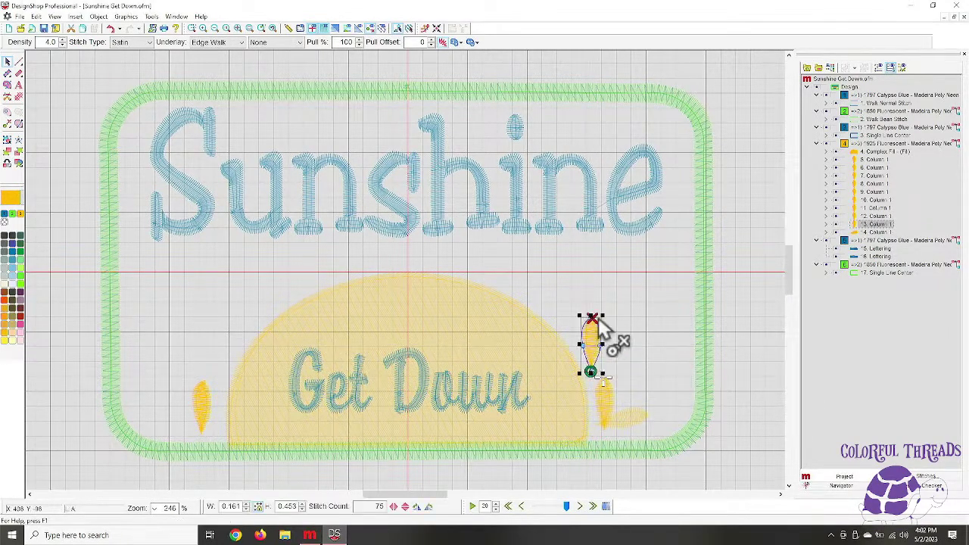
pyautogui.moveTo(607, 311); pyautogui.dragTo(630, 354)
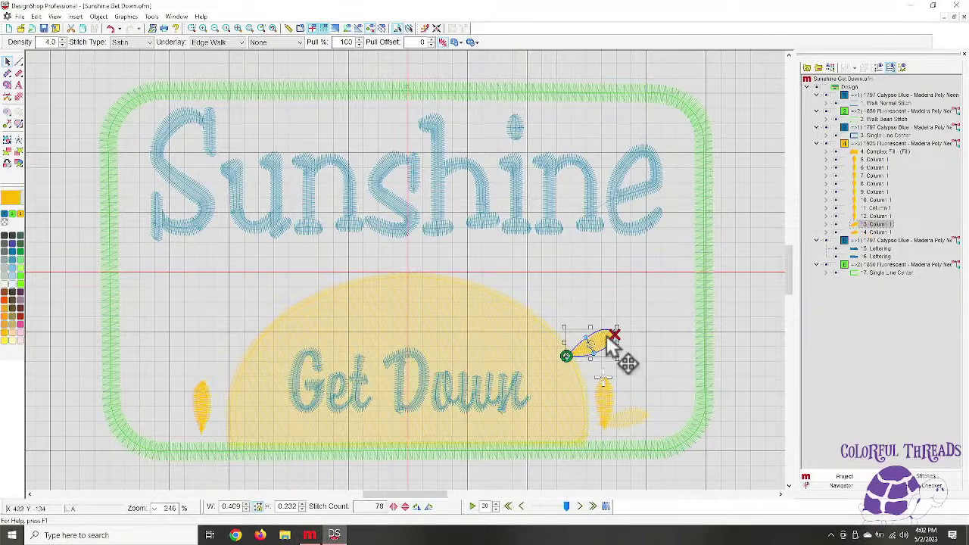
pyautogui.click(605, 409)
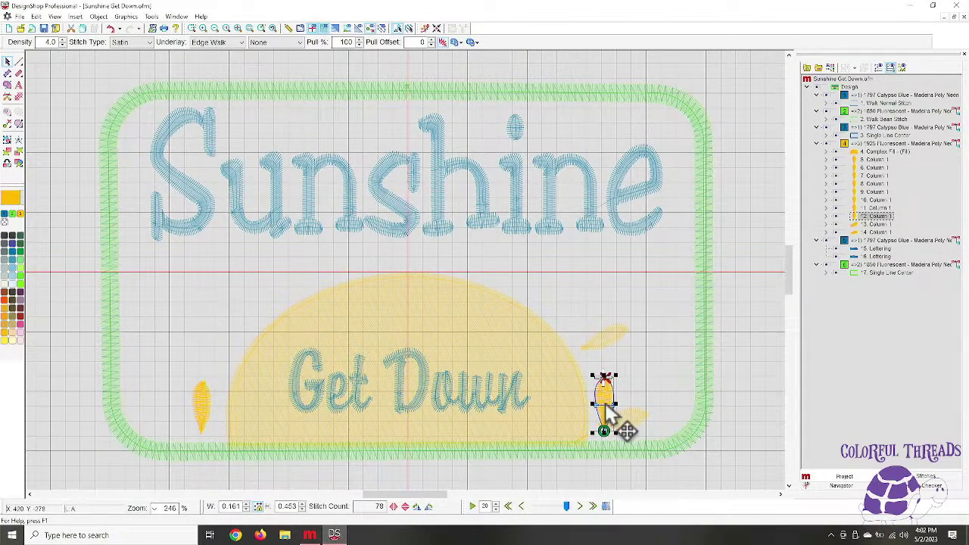
pyautogui.moveTo(606, 407); pyautogui.dragTo(581, 312)
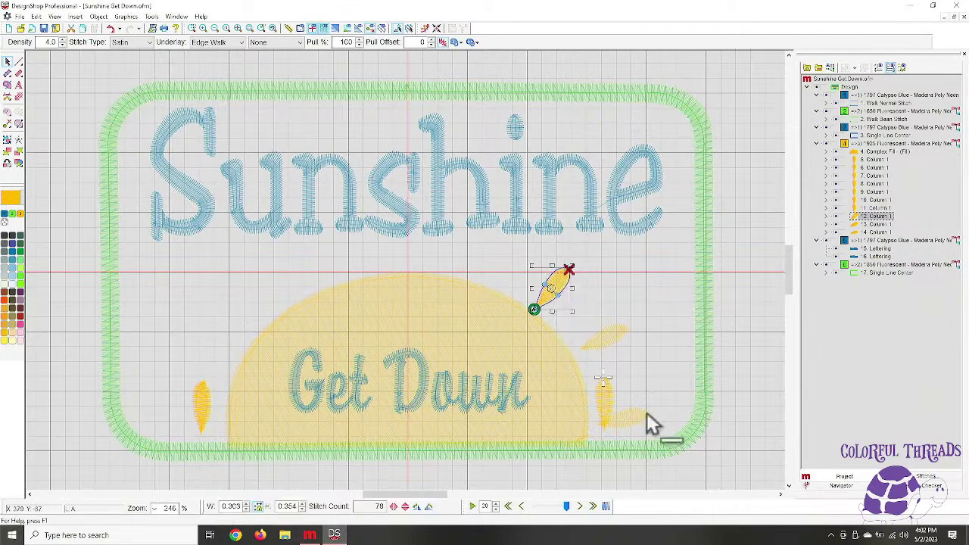
# Move a fourth right-hand ray up beside the dome's peak and tilt it to the right, about 0.23 in wide and 0.41 in high
pyautogui.moveTo(610, 407); pyautogui.dragTo(532, 258)
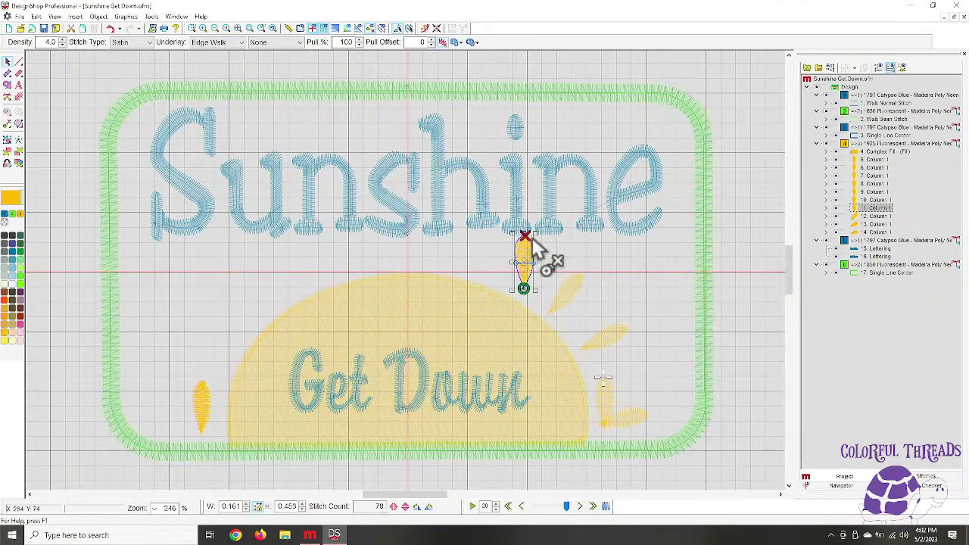
pyautogui.click(538, 233)
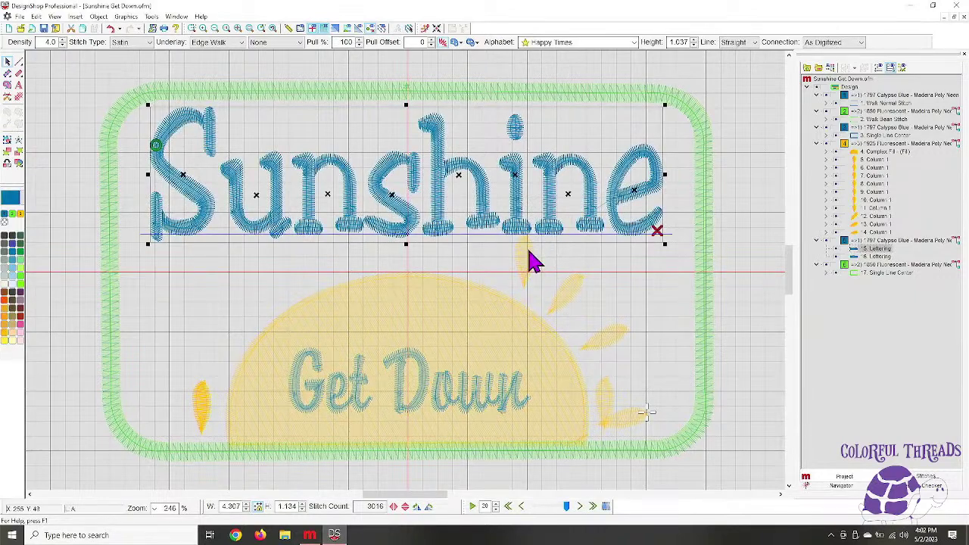
pyautogui.click(873, 209)
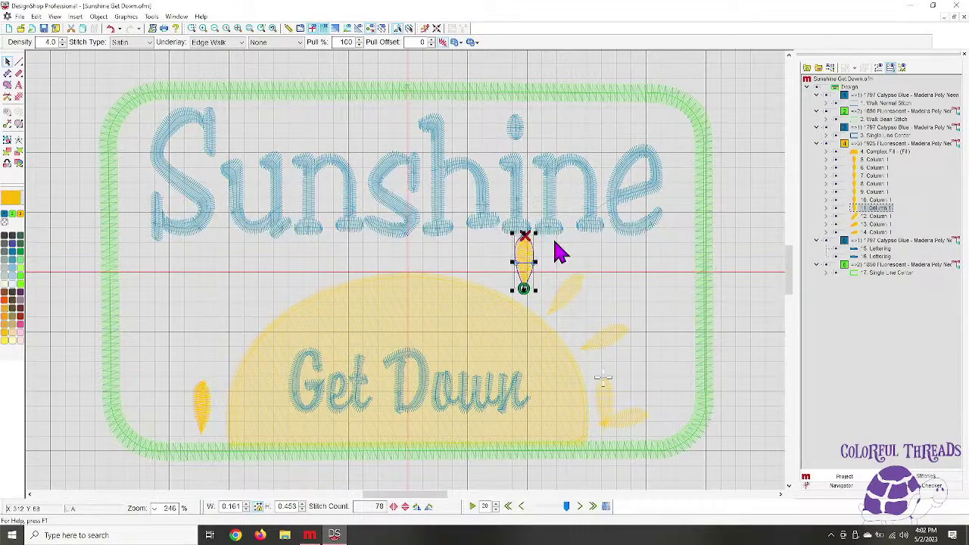
pyautogui.moveTo(541, 227); pyautogui.dragTo(508, 258)
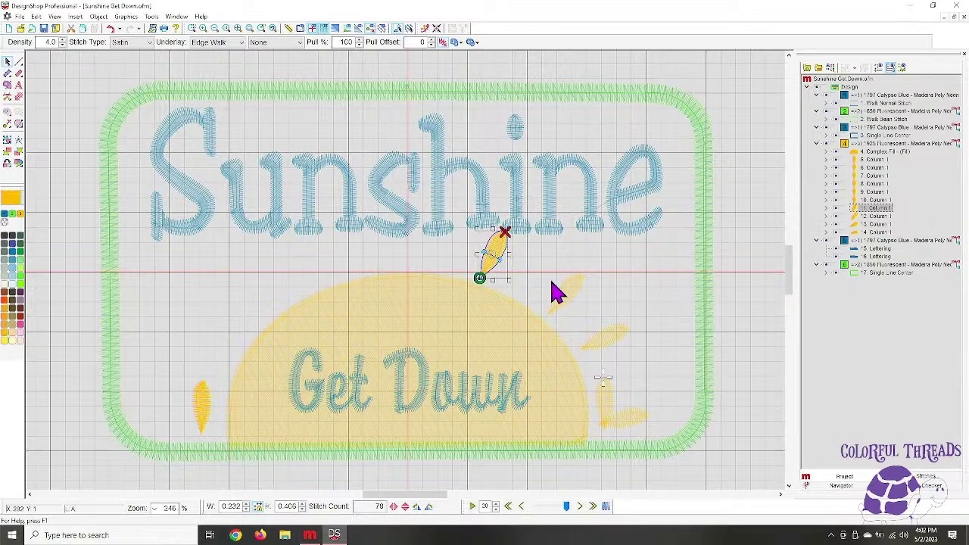
pyautogui.moveTo(480, 253); pyautogui.dragTo(457, 230)
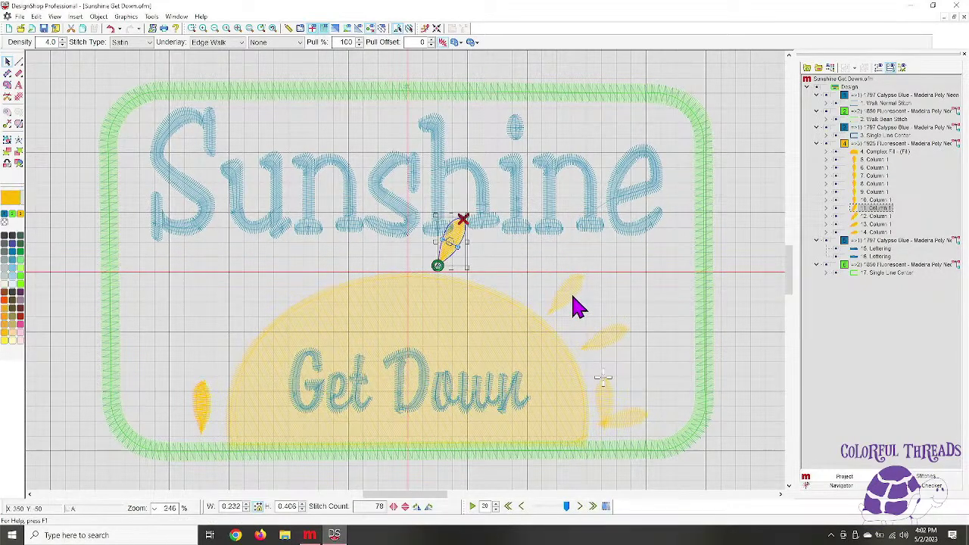
# Place the remaining right-hand ray in the gap between the peak ray and the upper right ray, tilted outward
pyautogui.click(612, 407)
pyautogui.moveTo(612, 407); pyautogui.dragTo(547, 210)
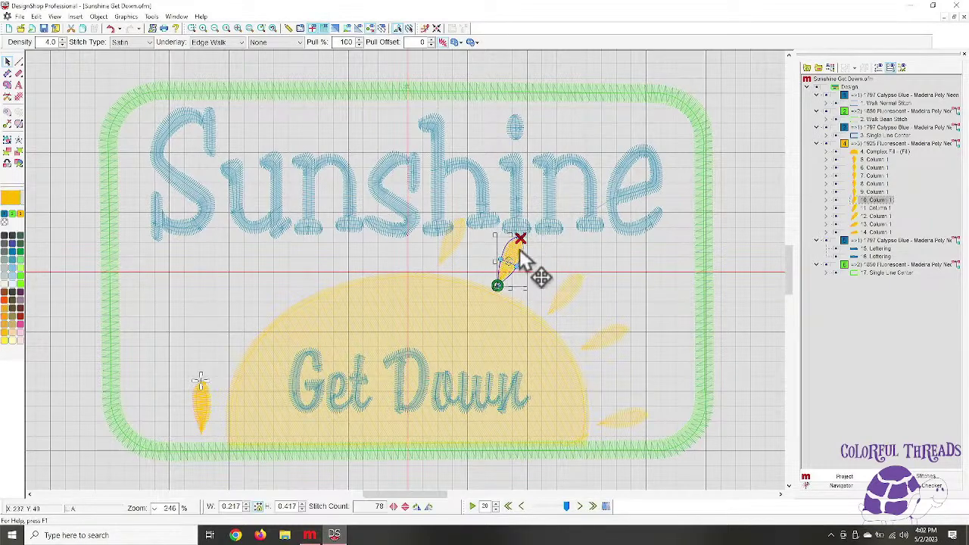
# Reposition the three lower right-hand rays so they sit at even gaps around the dome's right side
pyautogui.click(569, 297)
pyautogui.click(613, 349)
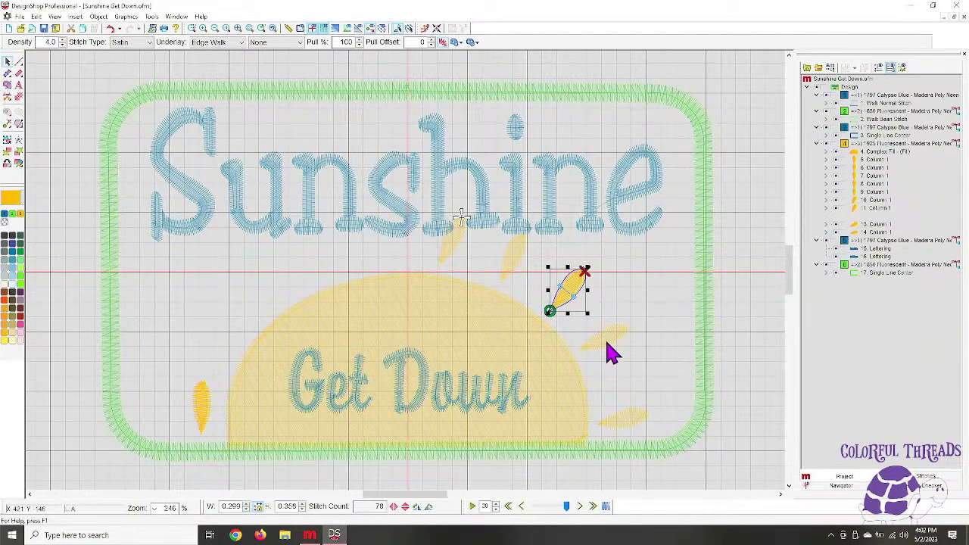
pyautogui.moveTo(613, 341); pyautogui.dragTo(638, 413)
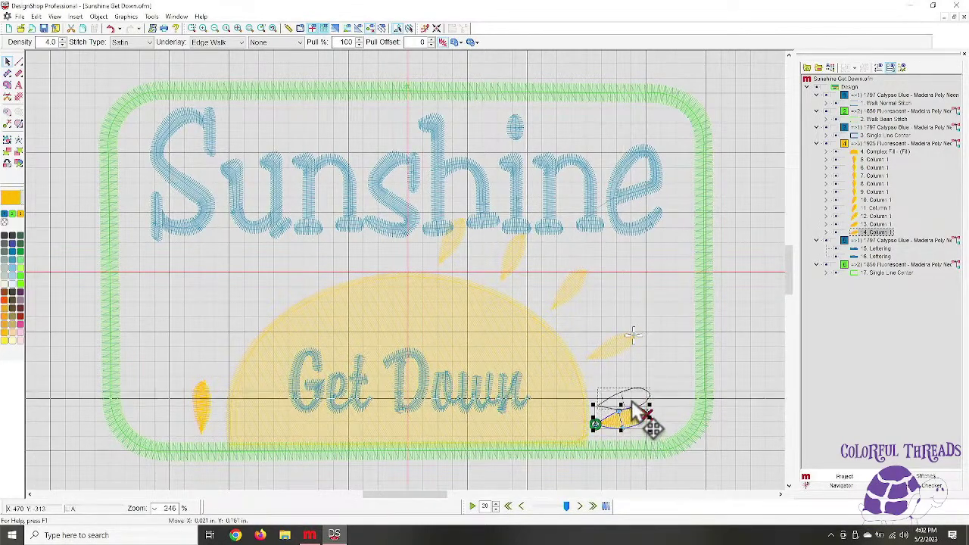
# Spread four of the stacked left-hand rays along the dome's left side, from just left of the peak down to the lower curve
pyautogui.moveTo(200, 426); pyautogui.dragTo(378, 237)
pyautogui.moveTo(208, 426); pyautogui.dragTo(322, 286)
pyautogui.moveTo(210, 409); pyautogui.dragTo(254, 297)
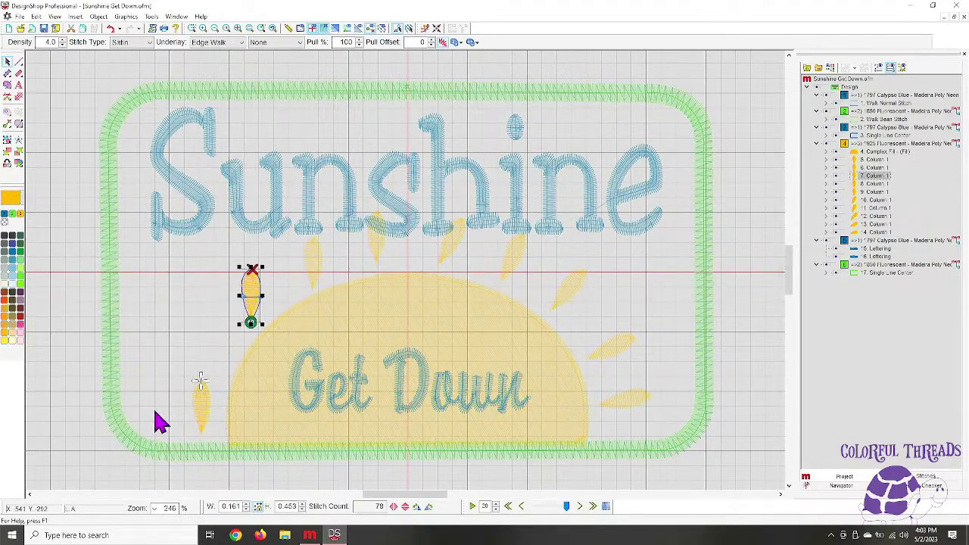
pyautogui.moveTo(201, 401); pyautogui.dragTo(209, 356)
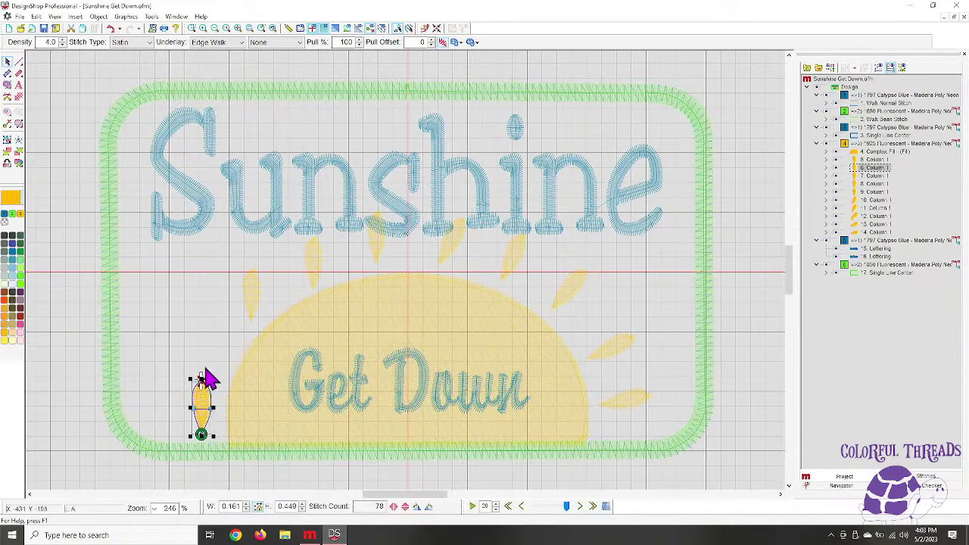
# Rotate the two lowest left-hand rays to point outward from the dome and place them close to its left edge
pyautogui.click(208, 422)
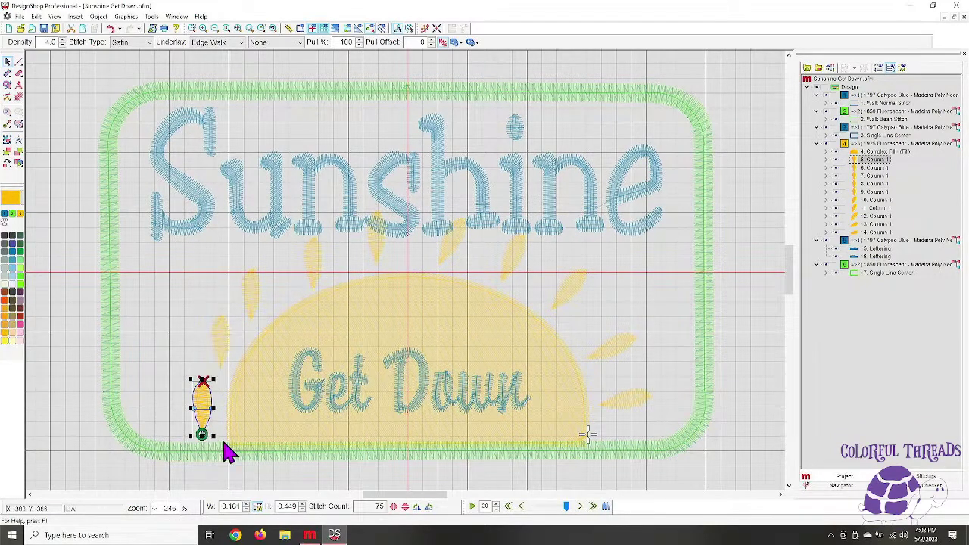
pyautogui.moveTo(215, 429)
pyautogui.mouseDown()
pyautogui.moveTo(241, 412)
pyautogui.moveTo(227, 433)
pyautogui.mouseUp()
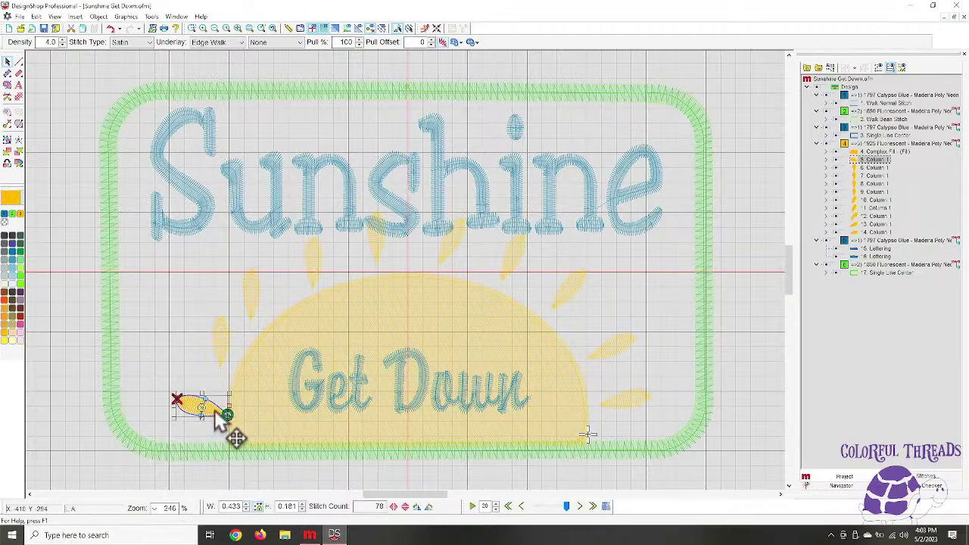
pyautogui.click(221, 342)
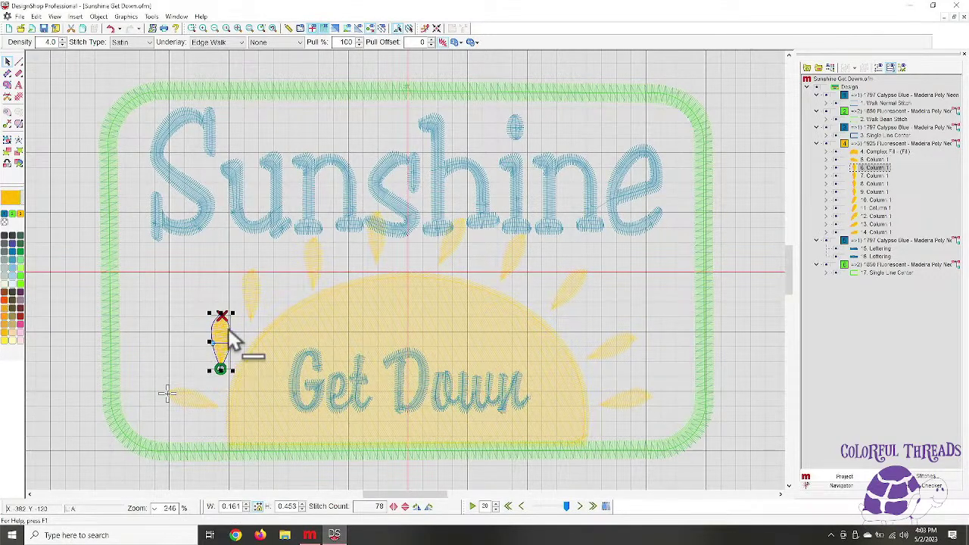
pyautogui.moveTo(239, 312); pyautogui.dragTo(205, 304)
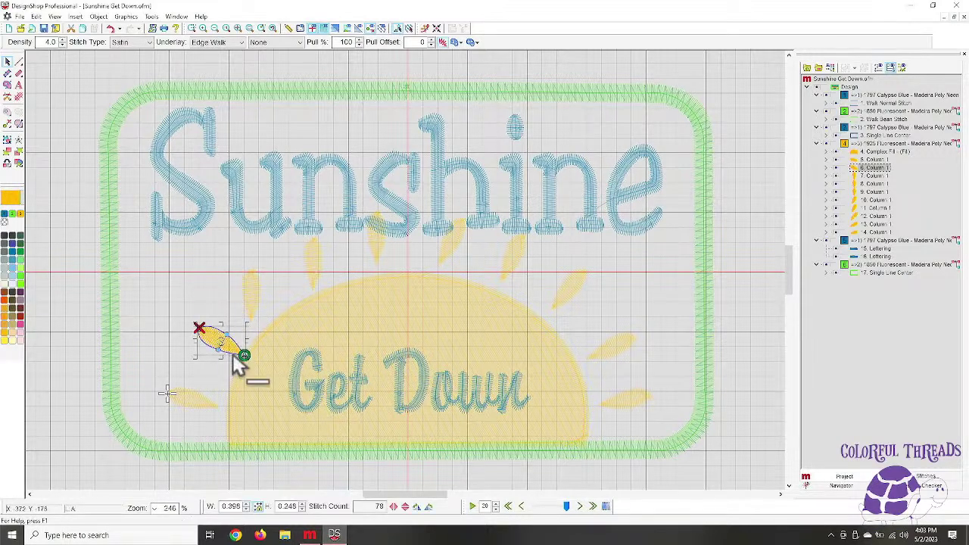
pyautogui.moveTo(231, 356); pyautogui.dragTo(219, 350)
# Tilt the two upper left-hand rays above the dome's shoulder to the left so they point outward from the curve
pyautogui.click(255, 291)
pyautogui.click(258, 277)
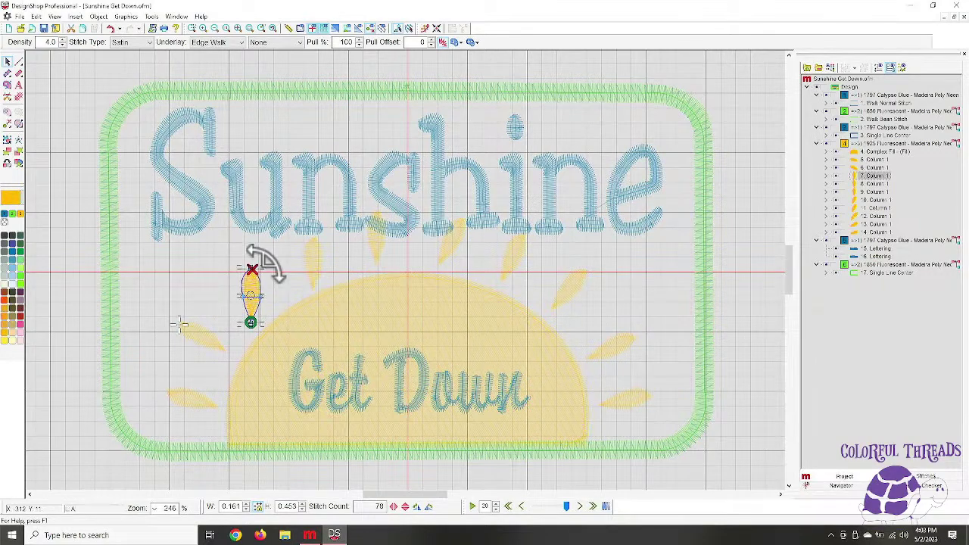
pyautogui.moveTo(265, 265); pyautogui.dragTo(238, 259)
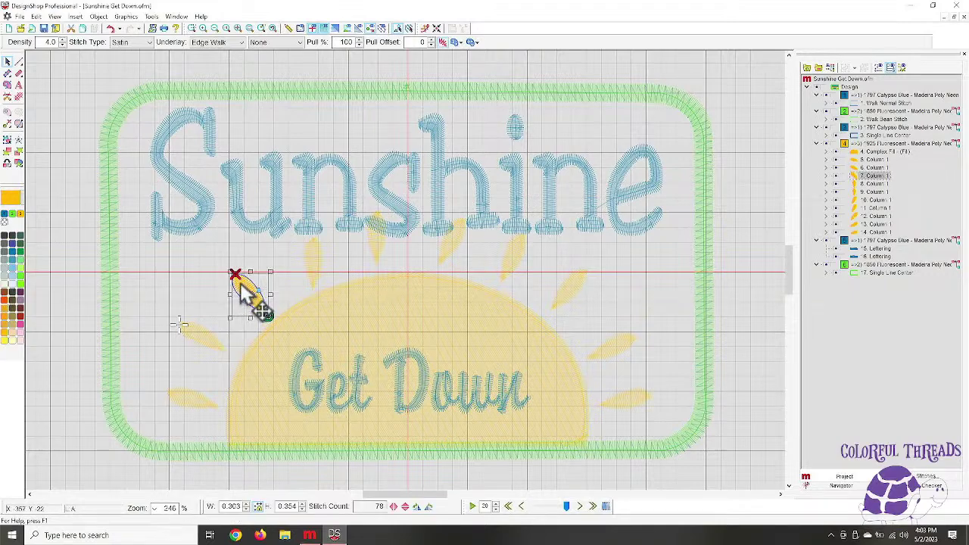
pyautogui.click(316, 263)
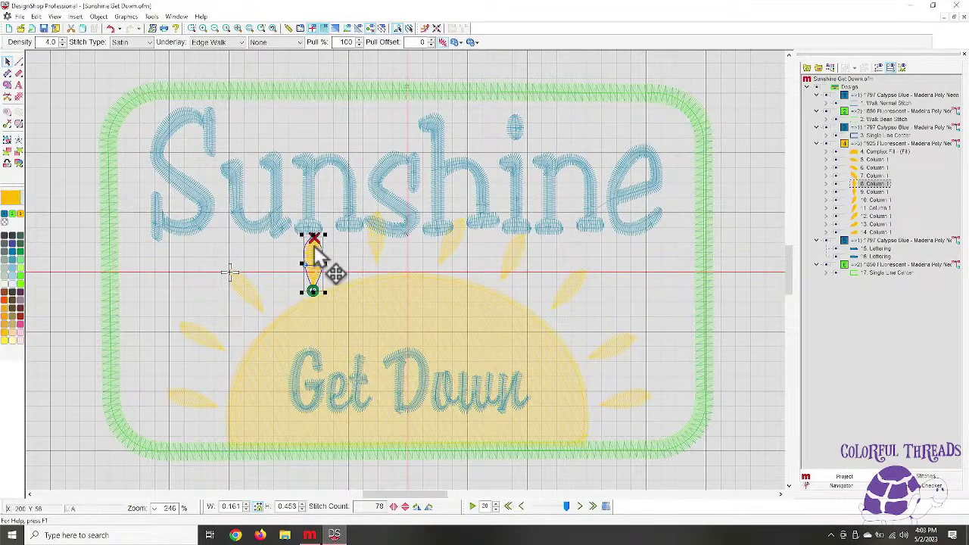
pyautogui.click(318, 262)
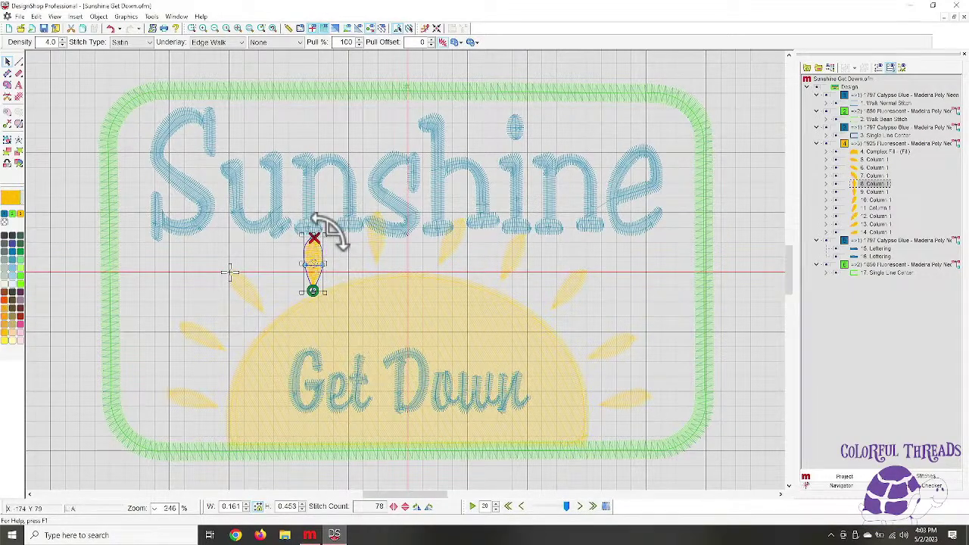
pyautogui.moveTo(324, 291); pyautogui.dragTo(318, 260)
# Tilt the ray just left of the dome's peak slightly to the left, about 0.18 in wide and 0.45 in high, and deselect everything
pyautogui.click(380, 251)
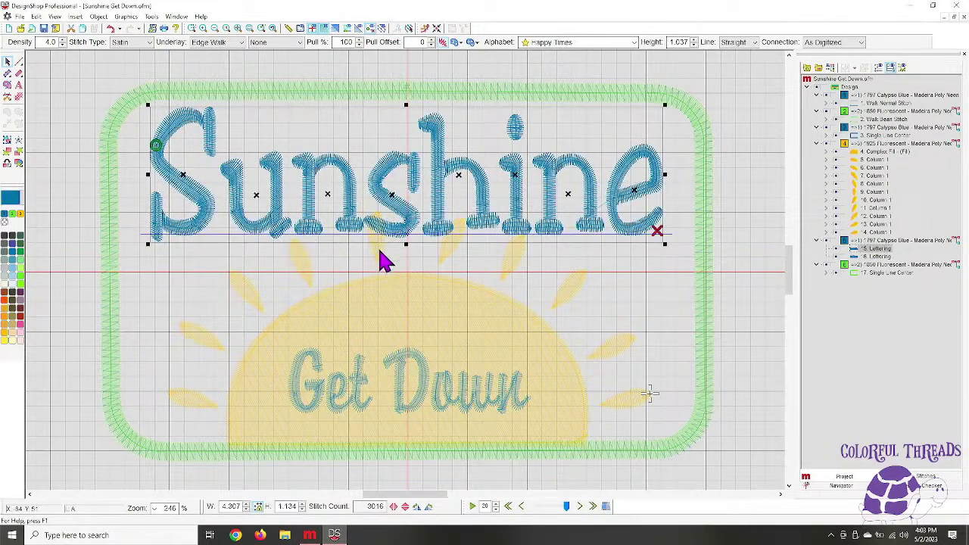
pyautogui.click(380, 257)
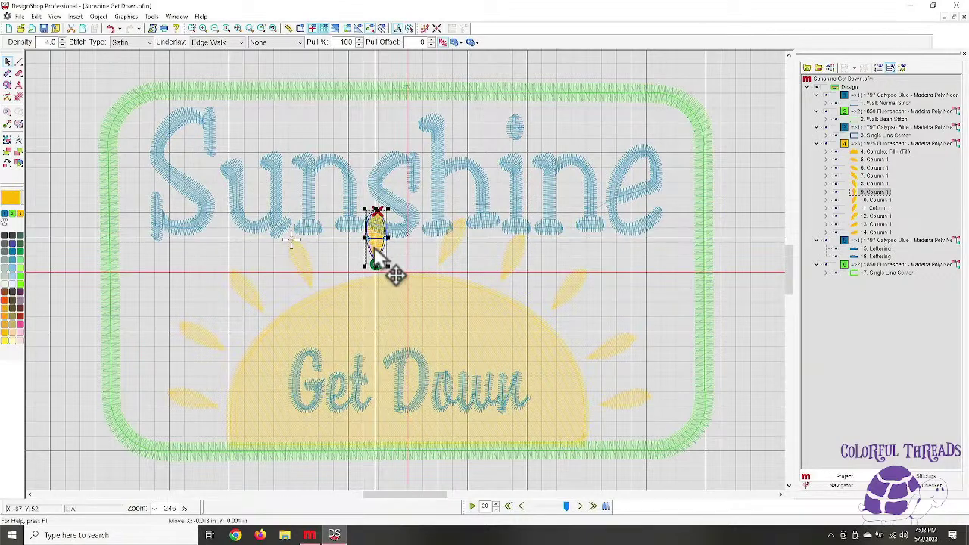
pyautogui.moveTo(373, 255); pyautogui.dragTo(364, 235)
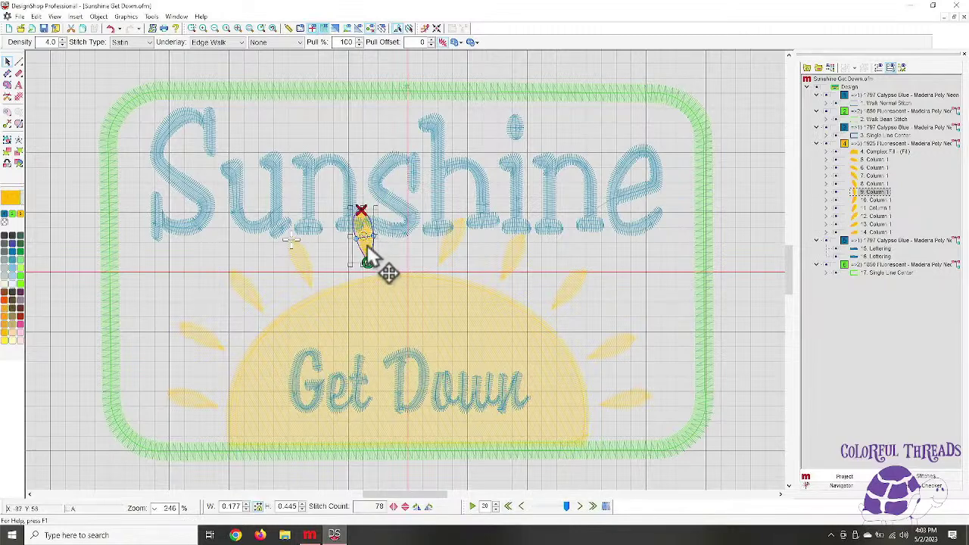
pyautogui.moveTo(366, 249); pyautogui.dragTo(222, 352)
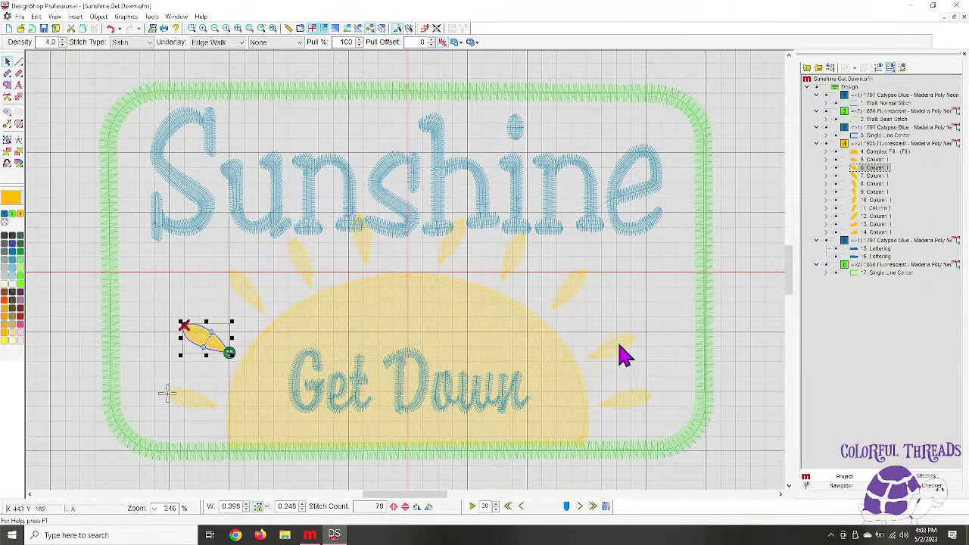
pyautogui.click(738, 285)
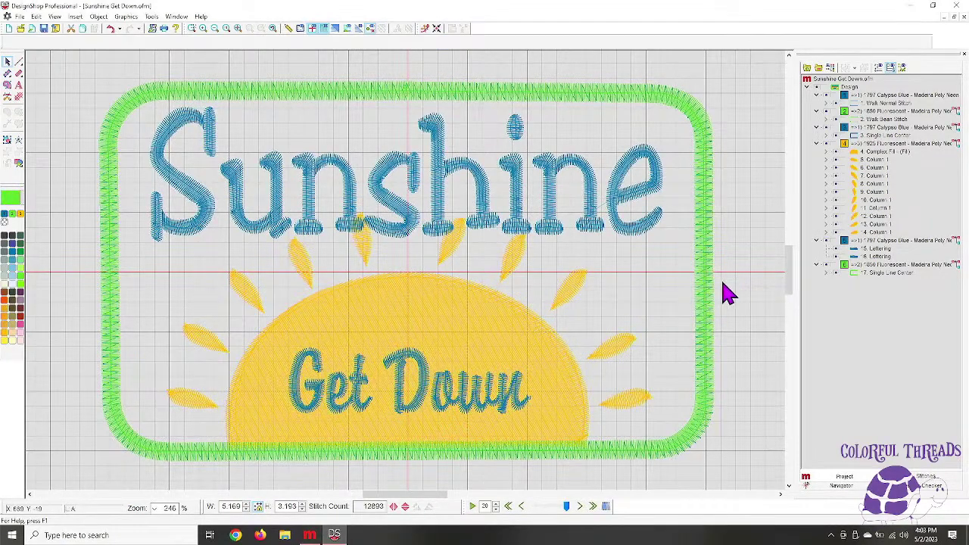
# Even out the spacing of the four upper rays by shifting them closer to the dome's peak
pyautogui.click(454, 261)
pyautogui.press('Escape')
pyautogui.click(445, 262)
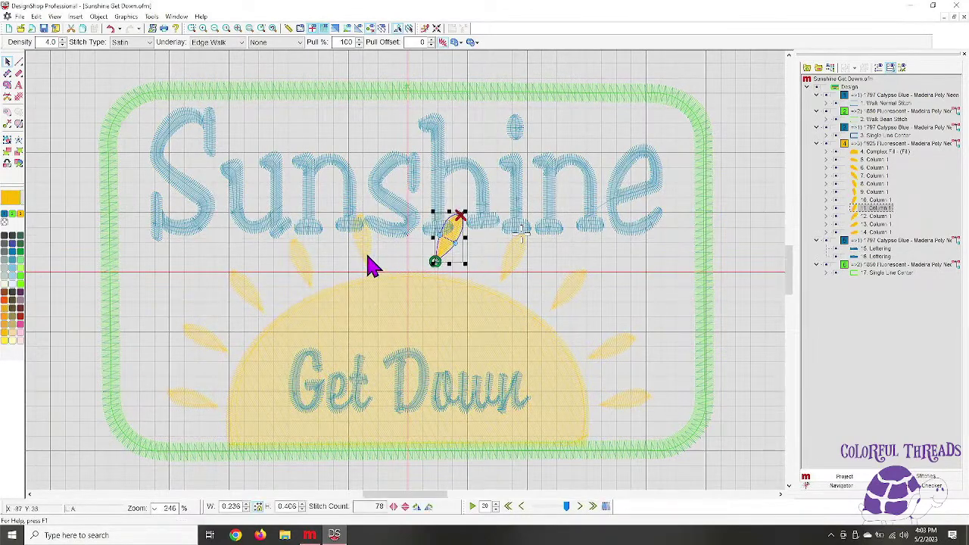
pyautogui.click(370, 261)
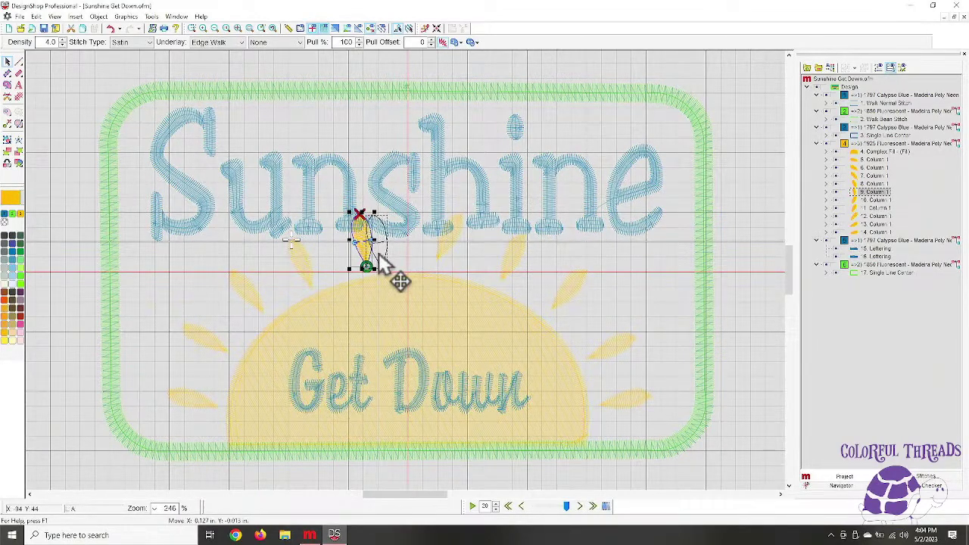
pyautogui.moveTo(372, 255); pyautogui.dragTo(314, 264)
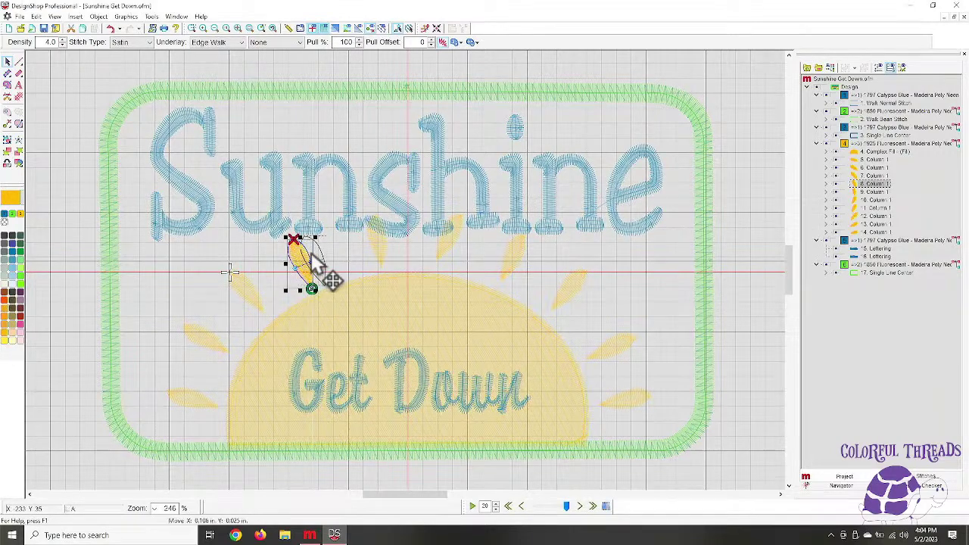
pyautogui.doubleClick(514, 259)
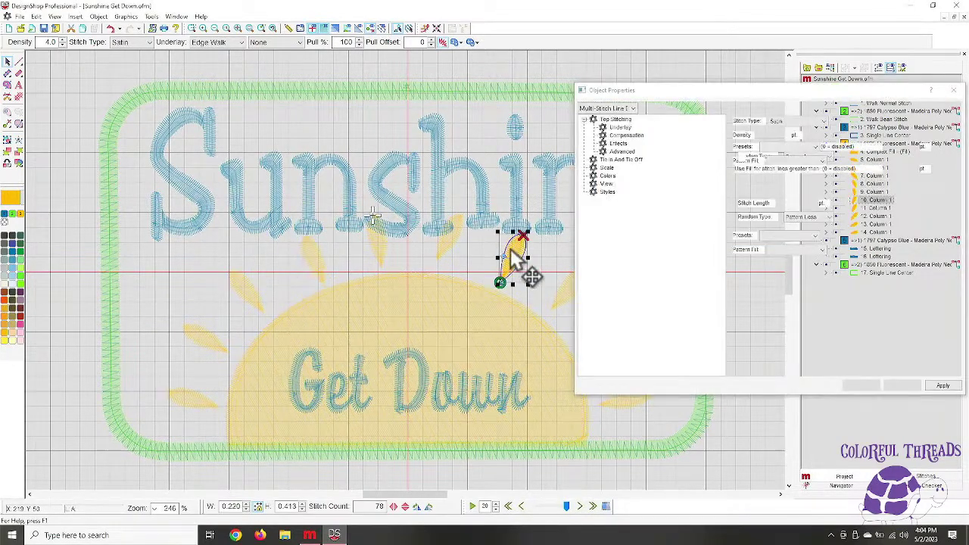
pyautogui.click(954, 90)
# Check the placement of the lower left-hand rays and save the design with auto trims inserted between its elements
pyautogui.click(252, 305)
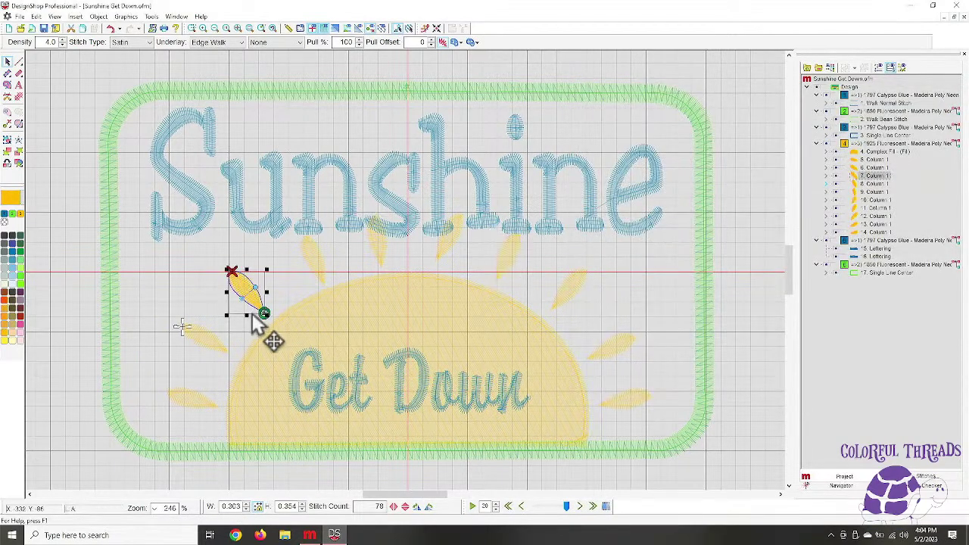
pyautogui.click(214, 347)
pyautogui.click(198, 395)
pyautogui.click(168, 290)
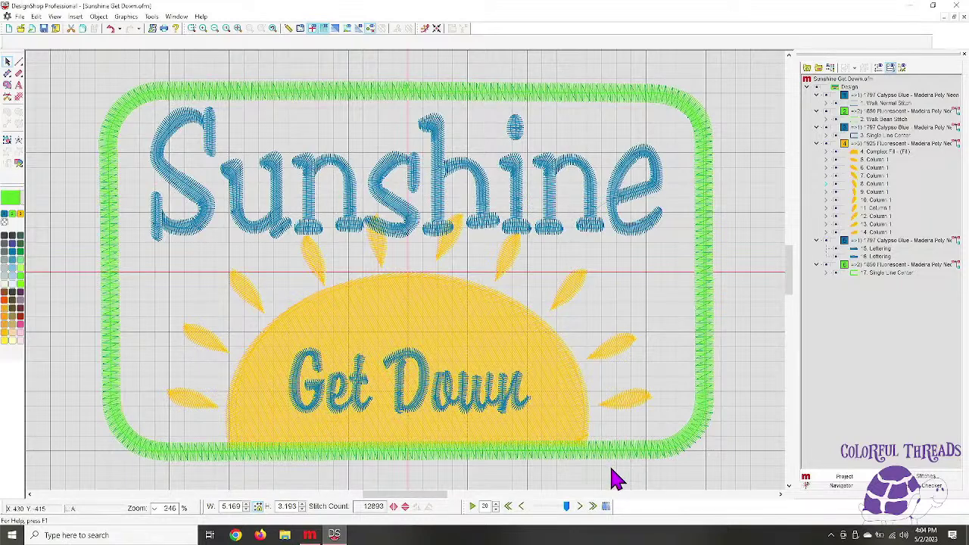
pyautogui.click(43, 33)
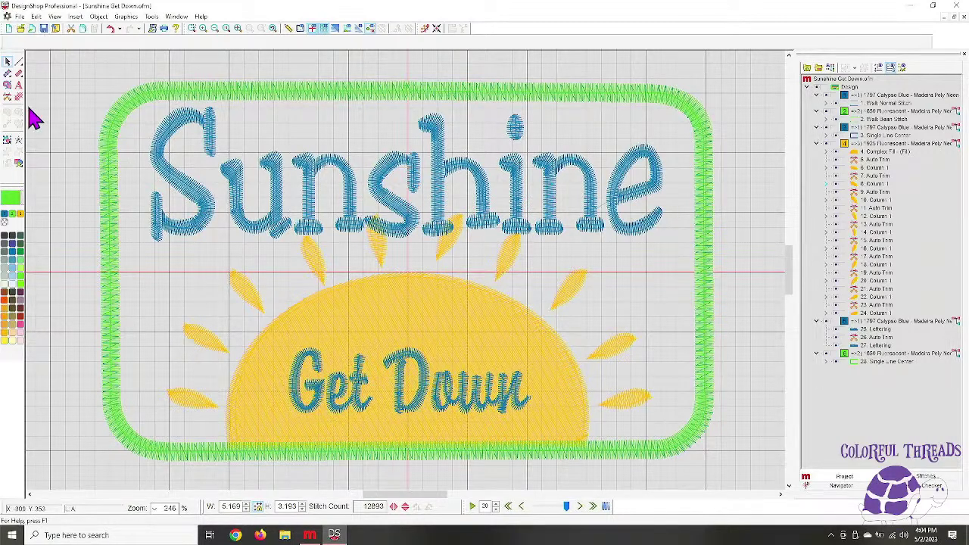
# Add straight lettering reading "May 19-20, 2023" in the Block 2 alphabet at 0.759 in height over the sun
pyautogui.click(19, 85)
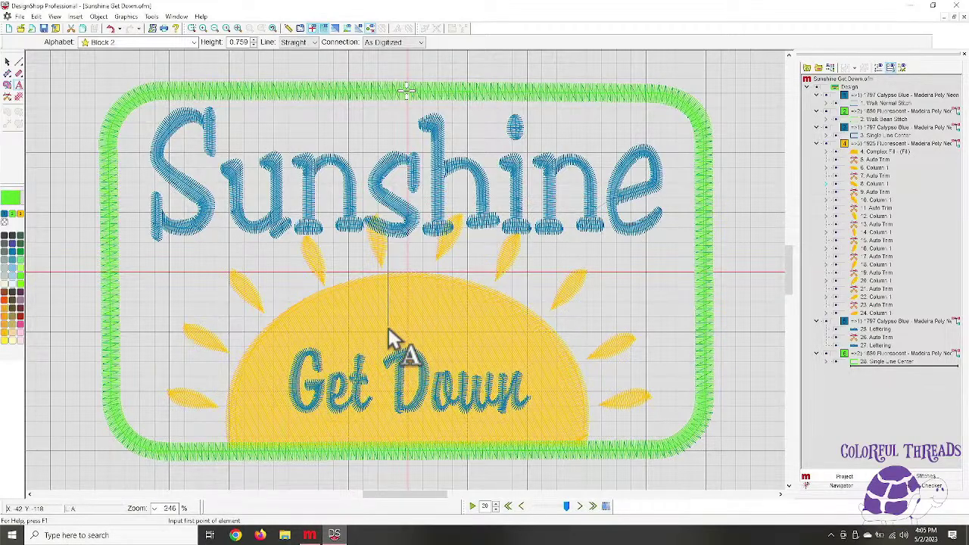
pyautogui.write('M')
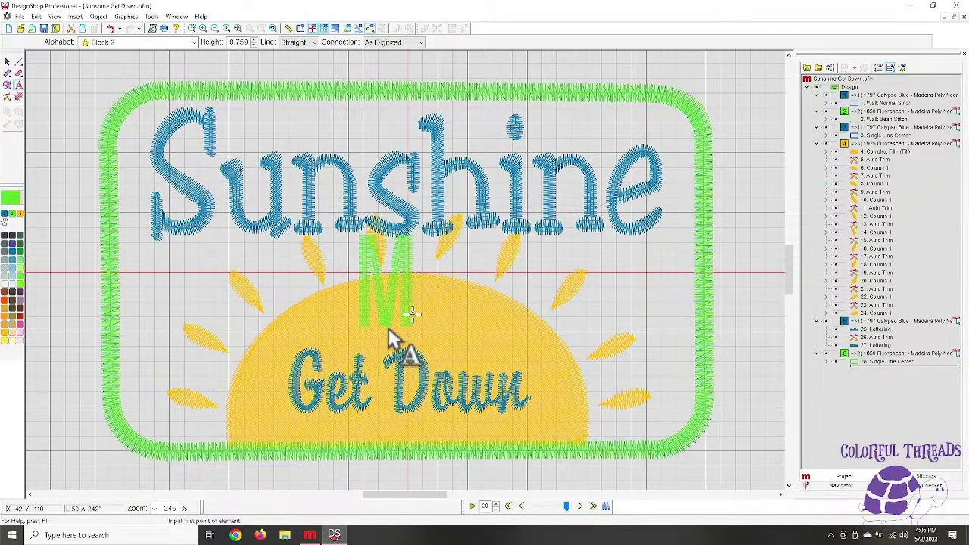
pyautogui.write('ay')
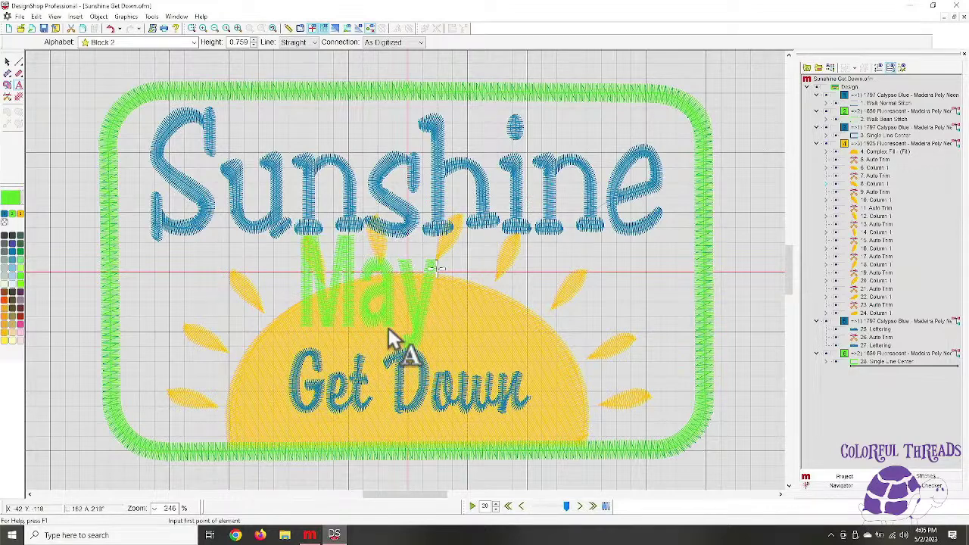
pyautogui.write(' 19')
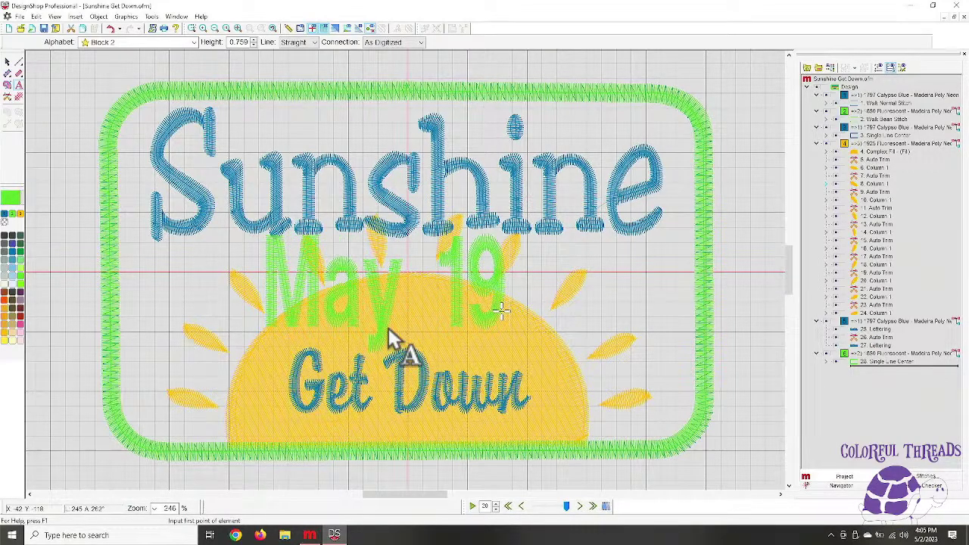
pyautogui.write('-20')
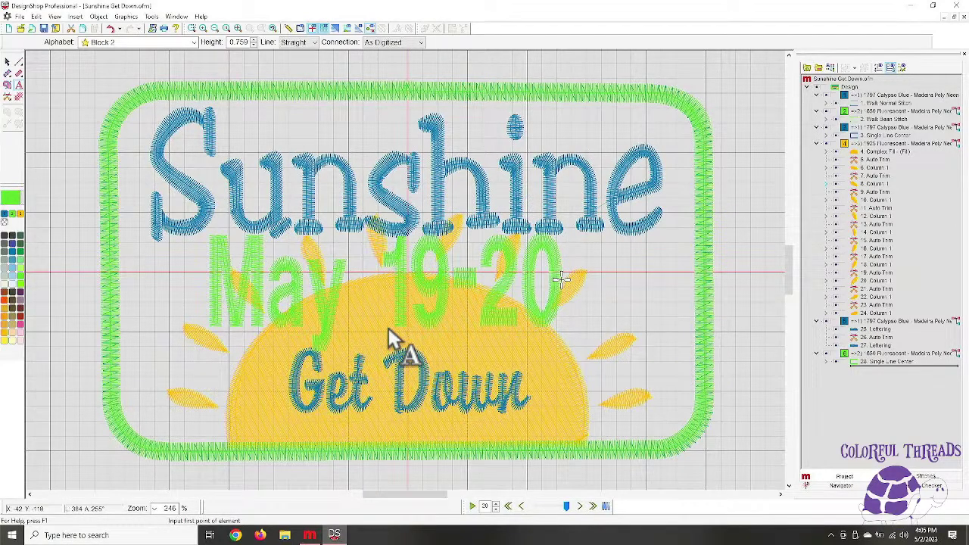
pyautogui.write(', 2023')
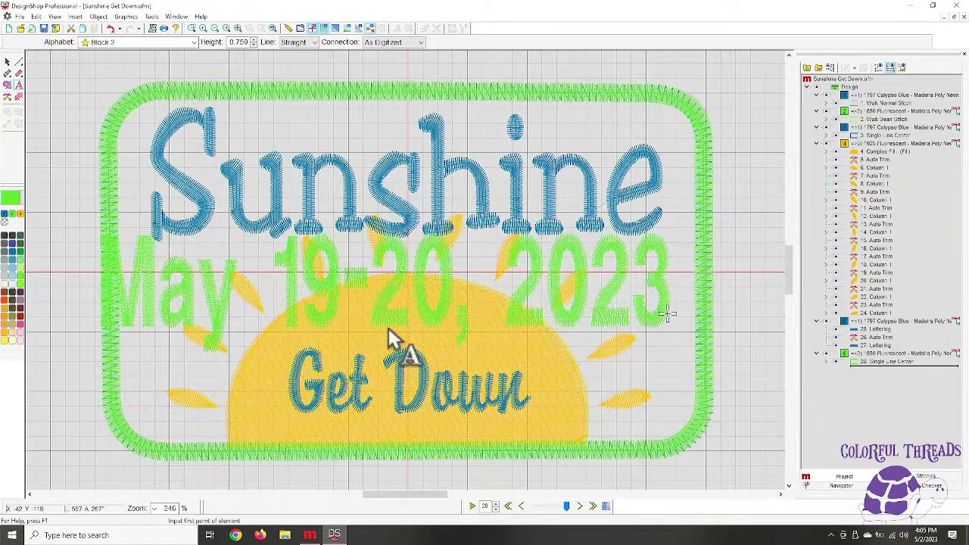
pyautogui.press('Return')
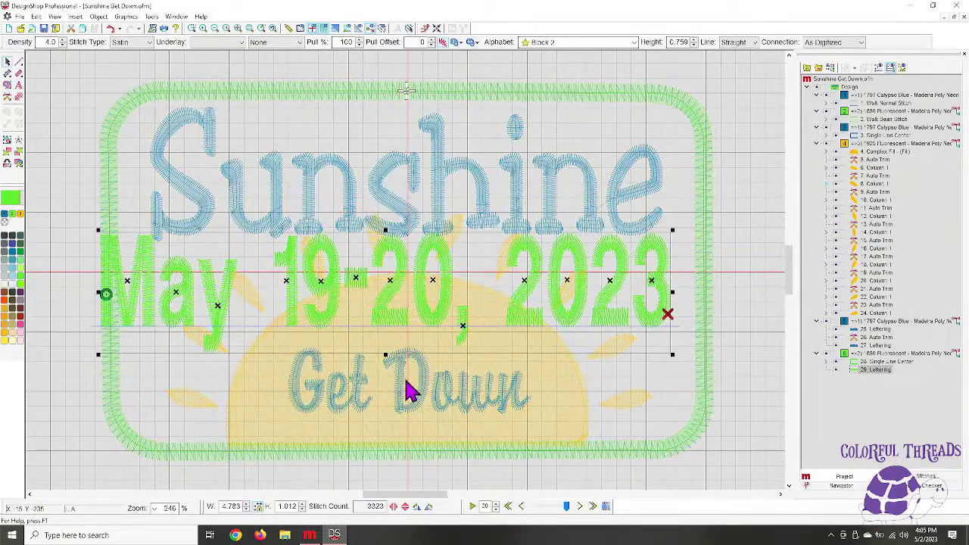
# Move the date lettering down over the bottom border and raise the "Get Down" lettering higher inside the sun
pyautogui.moveTo(363, 306); pyautogui.dragTo(383, 477)
pyautogui.click(371, 378)
pyautogui.moveTo(388, 398); pyautogui.dragTo(394, 356)
pyautogui.click(378, 471)
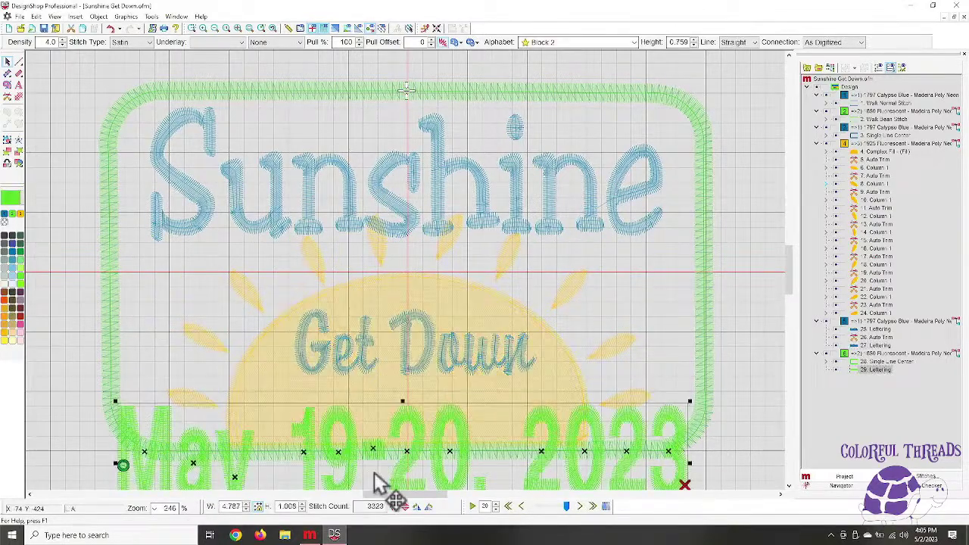
# Move the date lettering onto the sun and scale it down to about 2.67 in wide so it fits below "Get Down"
pyautogui.moveTo(369, 427); pyautogui.dragTo(495, 333)
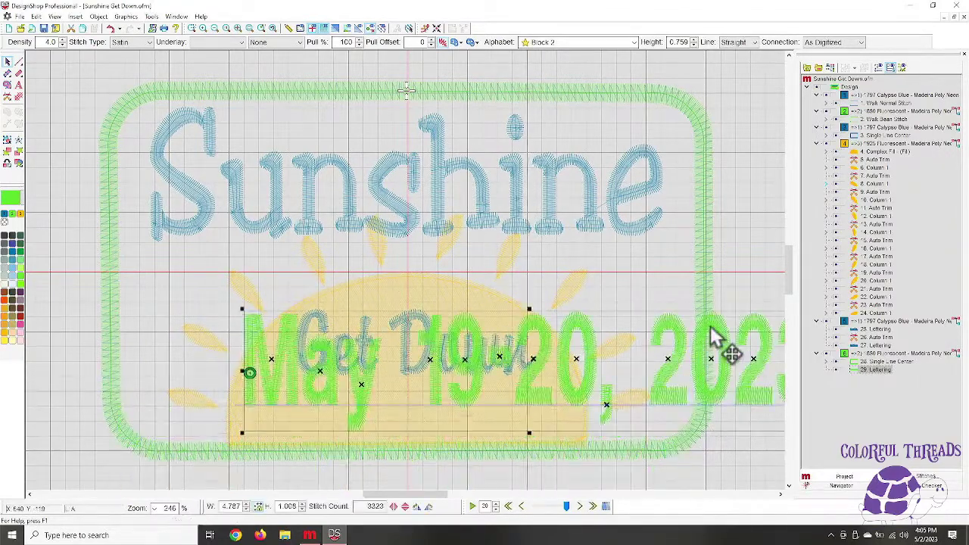
pyautogui.moveTo(426, 497); pyautogui.dragTo(443, 497)
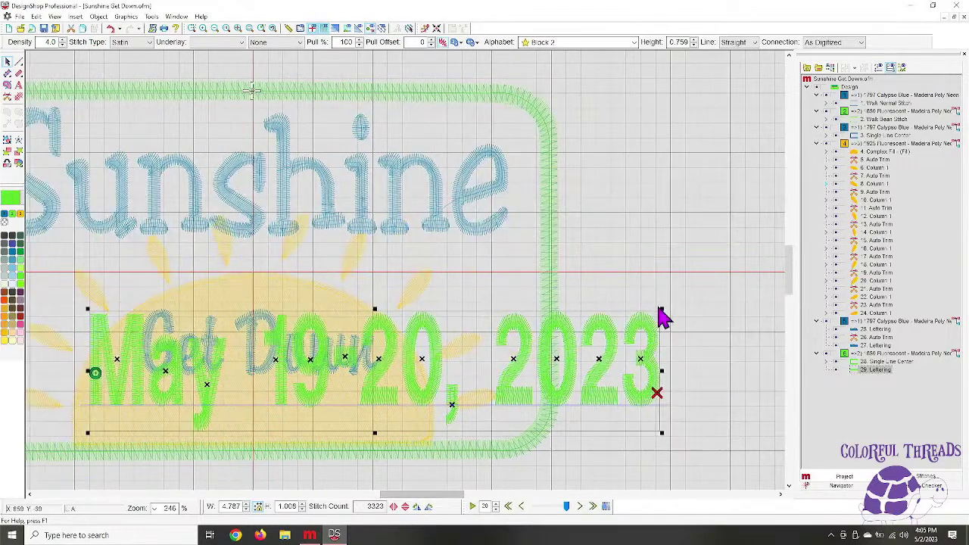
pyautogui.moveTo(663, 309); pyautogui.dragTo(411, 388)
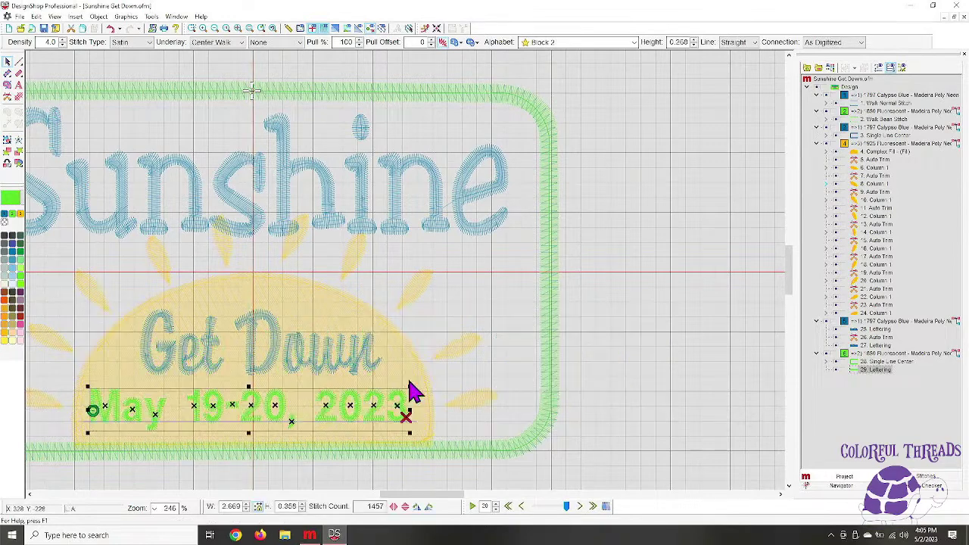
# Nudge the date lettering into place on the sun and recolor it to 1641 Smokey
pyautogui.moveTo(295, 408); pyautogui.dragTo(298, 407)
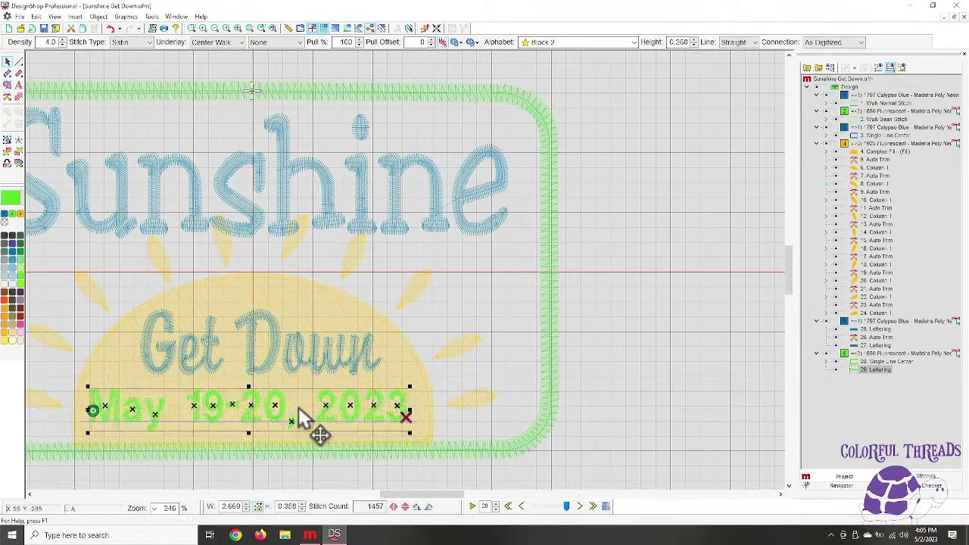
pyautogui.click(13, 244)
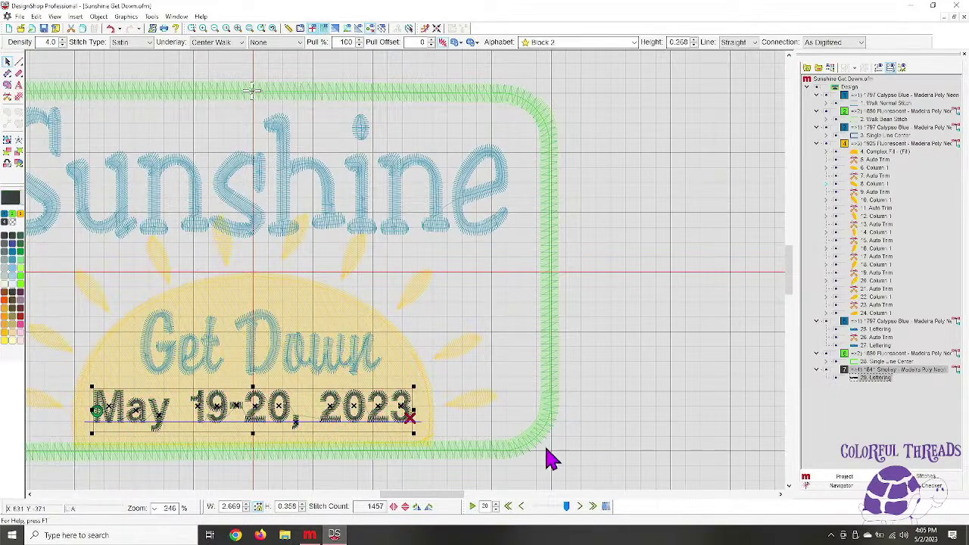
pyautogui.click(685, 405)
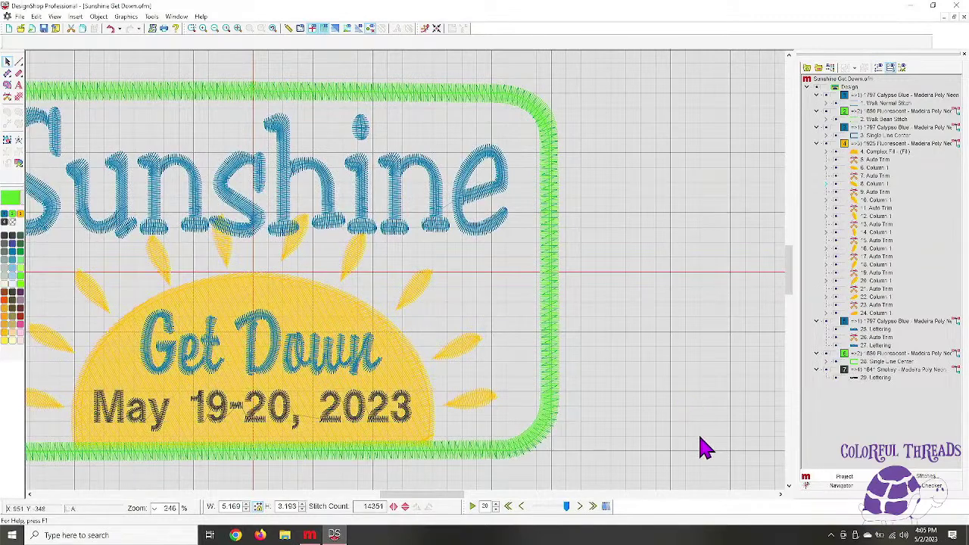
# Set the connection type of the date lettering to Closest Point
pyautogui.doubleClick(328, 427)
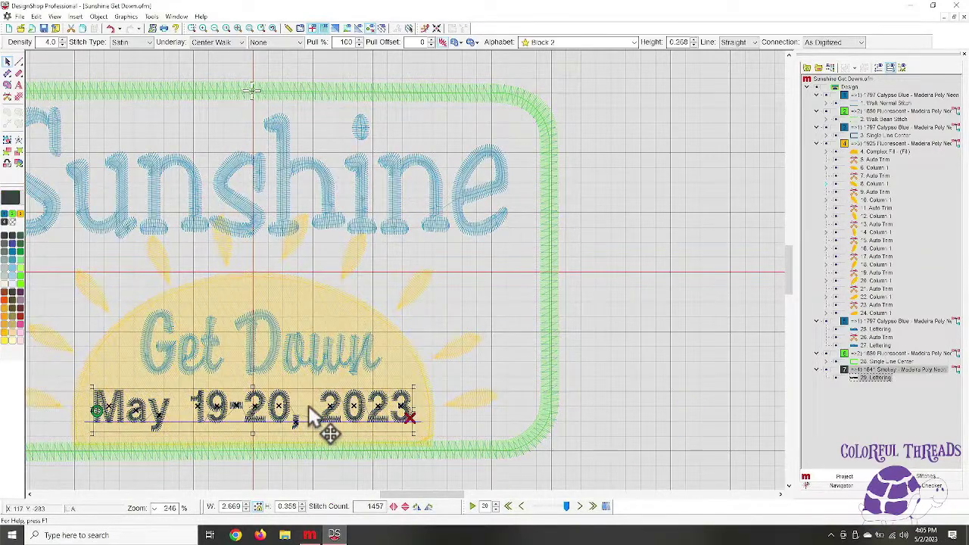
pyautogui.click(756, 205)
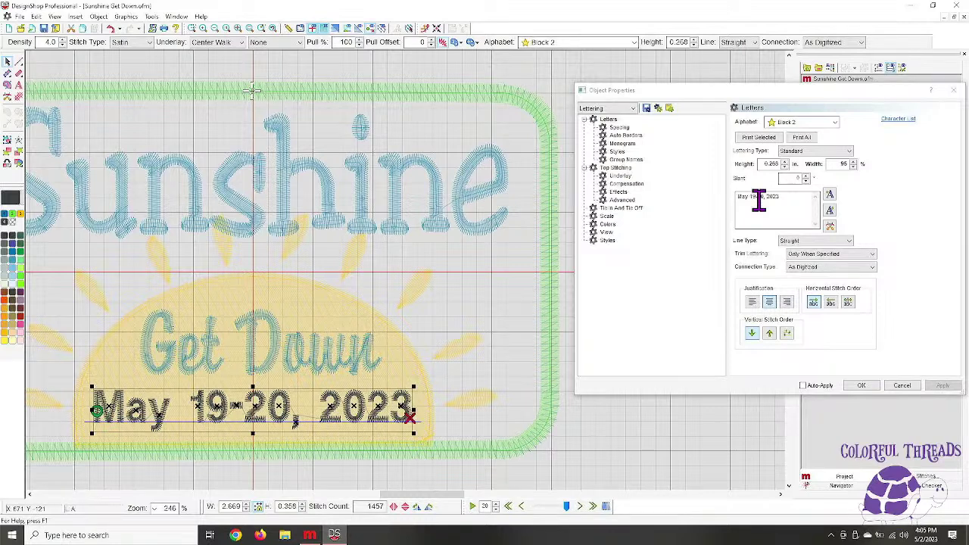
pyautogui.click(848, 267)
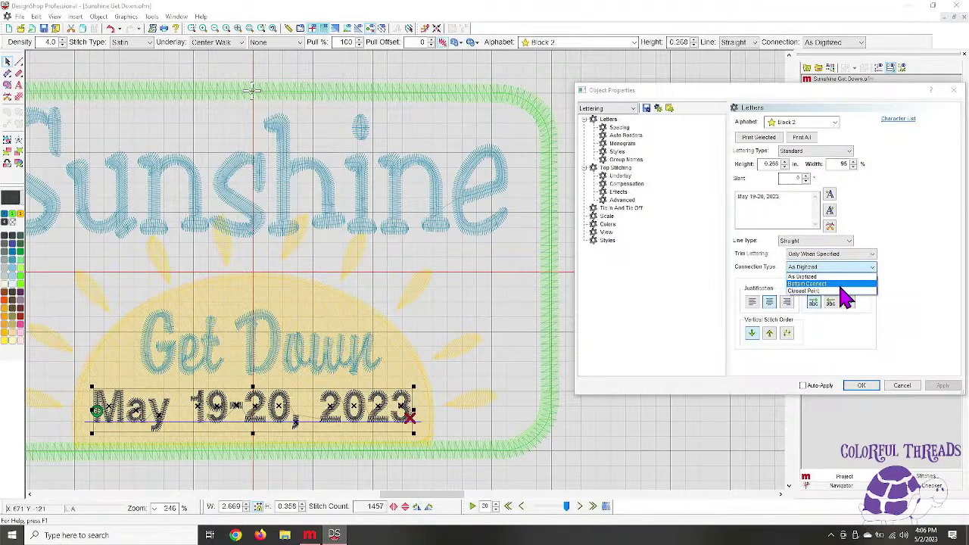
pyautogui.click(833, 292)
pyautogui.click(941, 386)
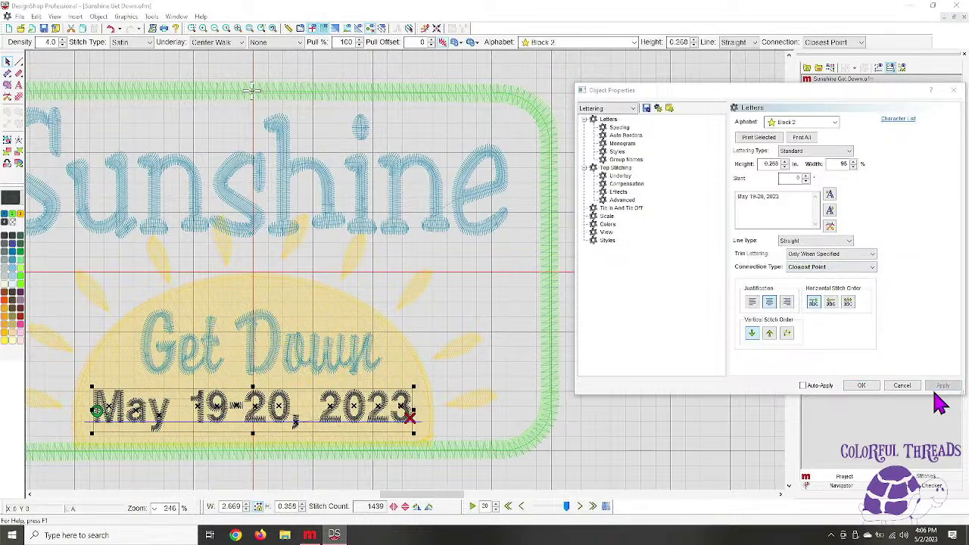
# Insert trim marks in the date text before 19 and on both sides of the comma, and accept the lettering properties
pyautogui.click(752, 195)
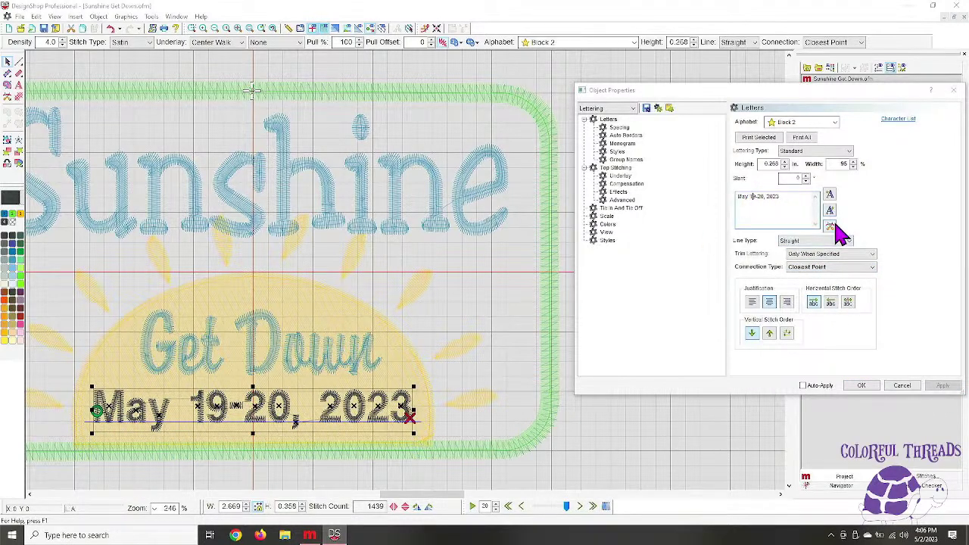
pyautogui.click(836, 229)
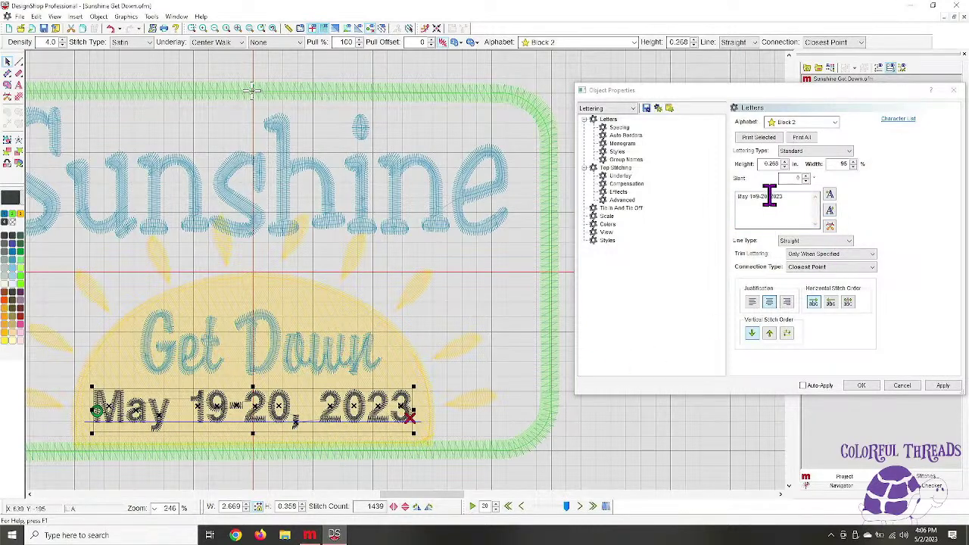
pyautogui.click(769, 196)
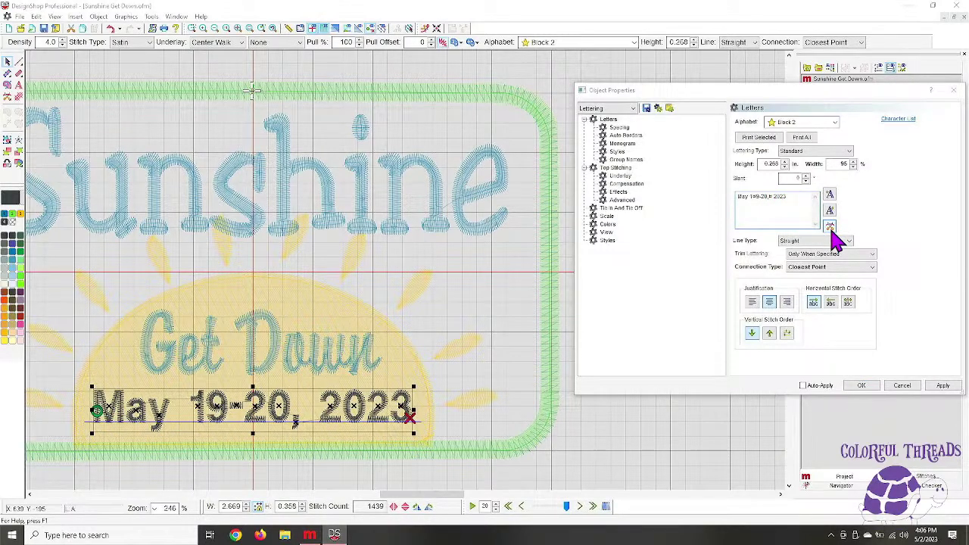
pyautogui.click(942, 386)
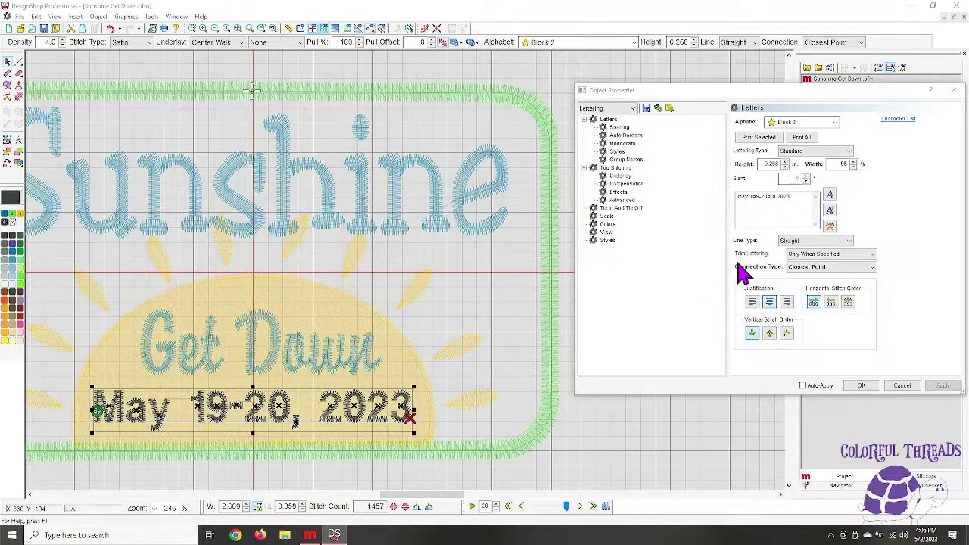
pyautogui.click(749, 196)
pyautogui.click(829, 225)
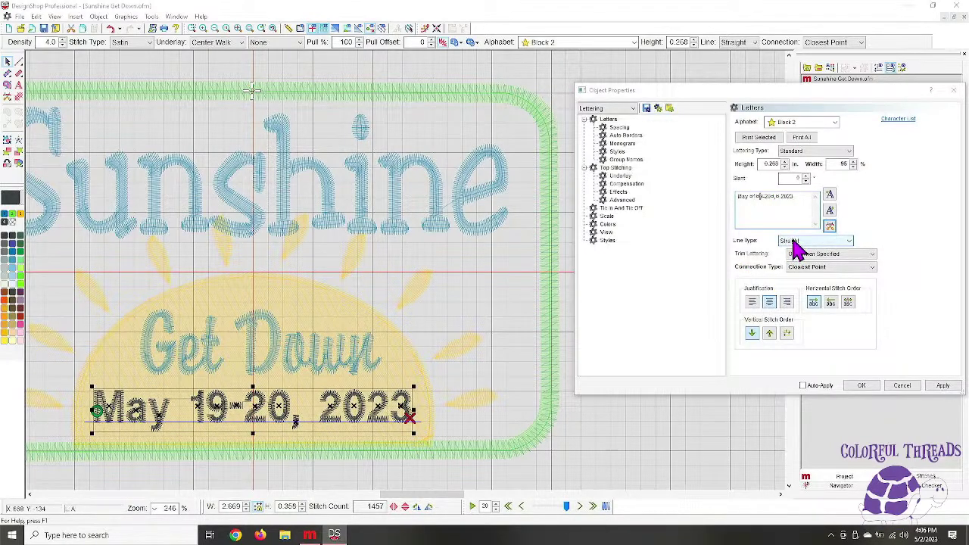
pyautogui.click(942, 386)
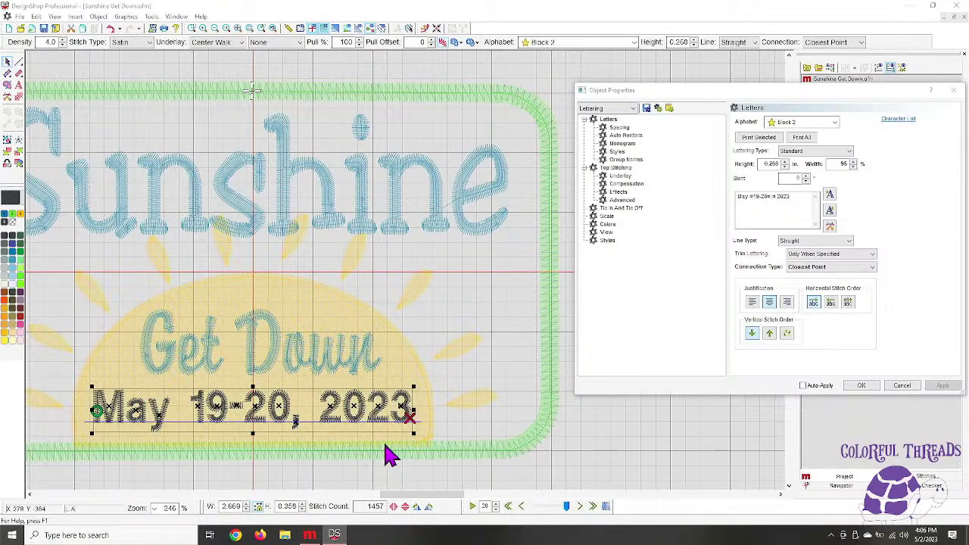
pyautogui.click(861, 386)
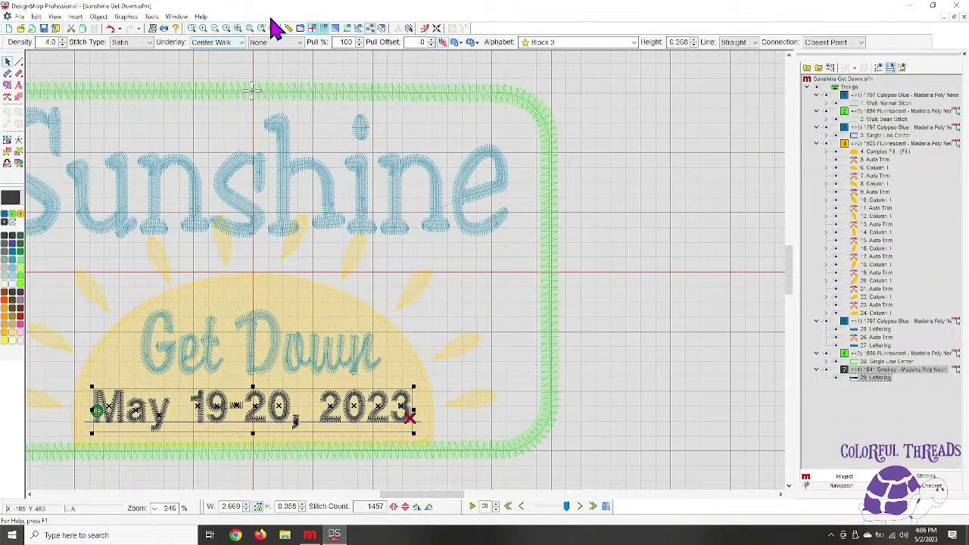
# Switch to Melco OS and open the thread color sequence of Sunshine Get Down.ofm
pyautogui.click(249, 29)
pyautogui.click(238, 30)
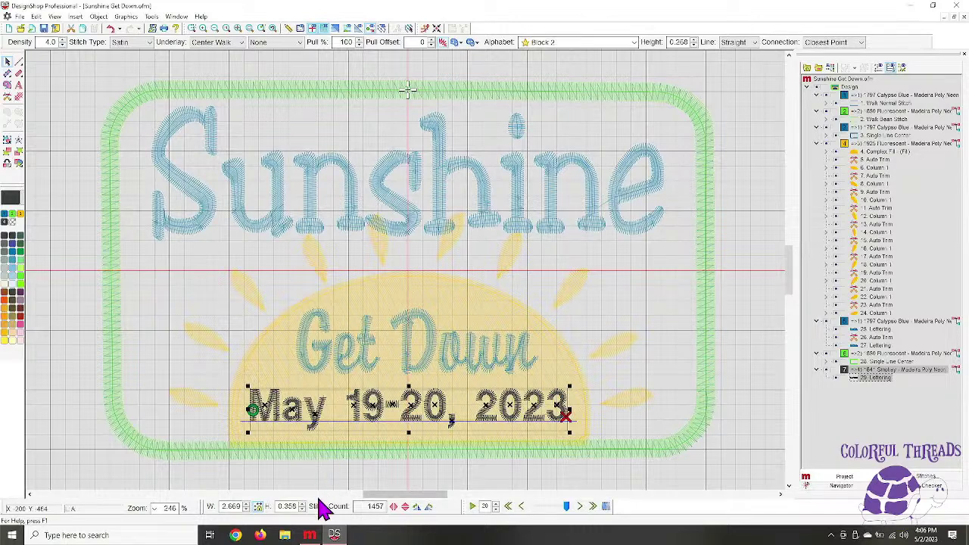
pyautogui.moveTo(309, 535)
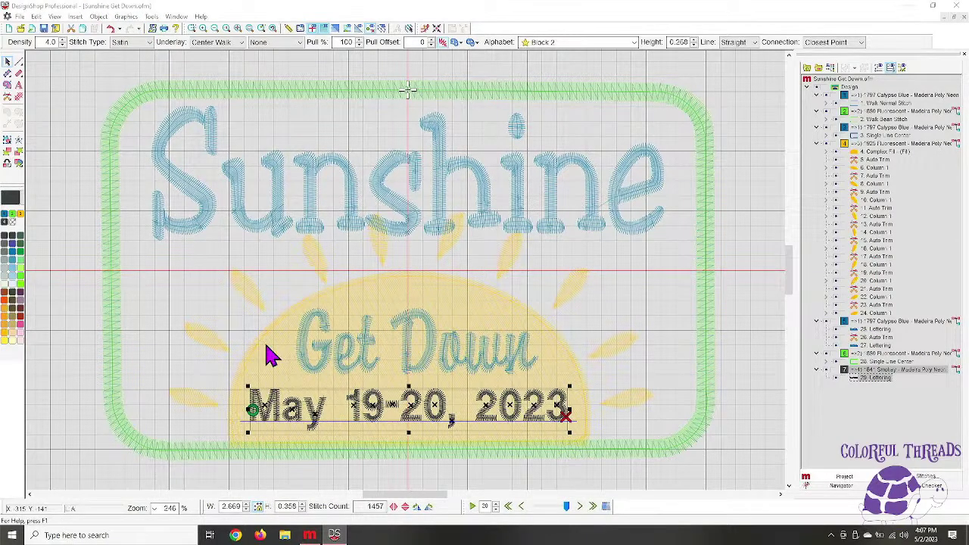
pyautogui.click(309, 534)
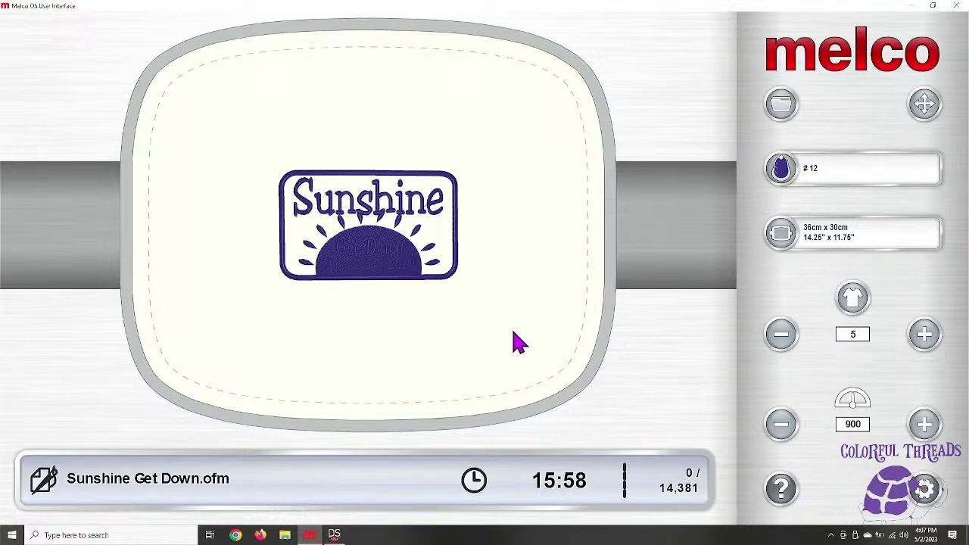
pyautogui.click(821, 175)
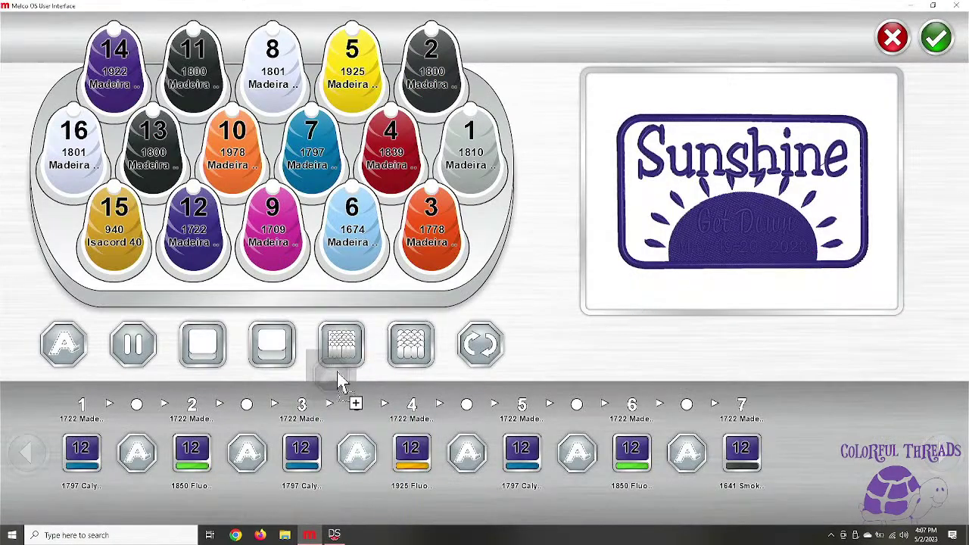
# Clear the appliqué commands between all the colors, then place appliqué commands only after colors 1 and 2
pyautogui.click(354, 400)
pyautogui.click(248, 400)
pyautogui.click(136, 402)
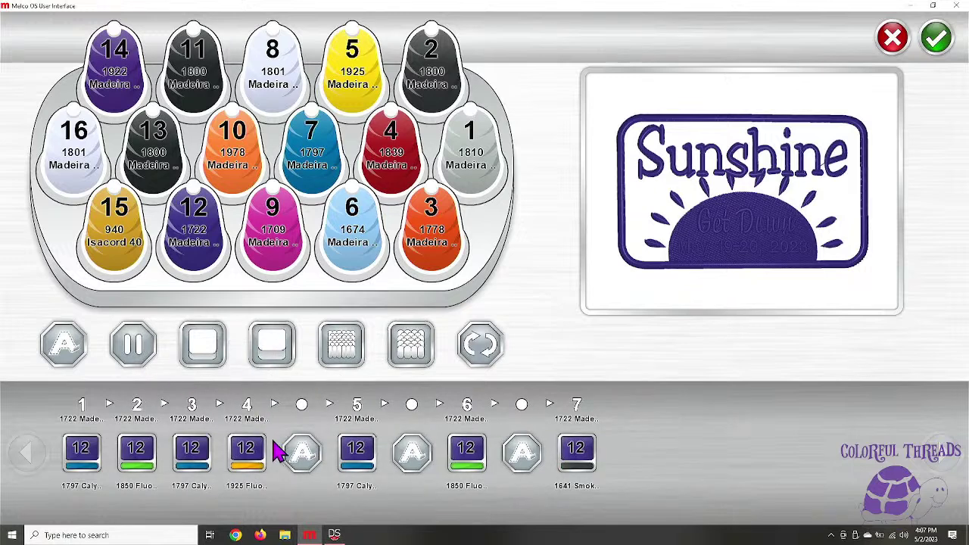
pyautogui.click(300, 402)
pyautogui.click(365, 457)
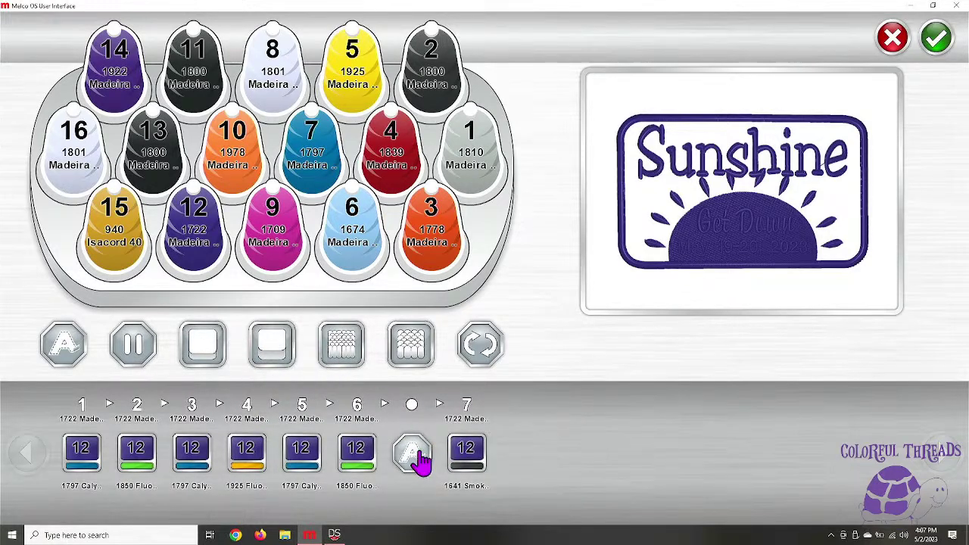
pyautogui.click(419, 454)
pyautogui.moveTo(65, 350)
pyautogui.mouseDown()
pyautogui.moveTo(94, 454)
pyautogui.moveTo(107, 452)
pyautogui.moveTo(100, 381)
pyautogui.moveTo(205, 472)
pyautogui.mouseUp()
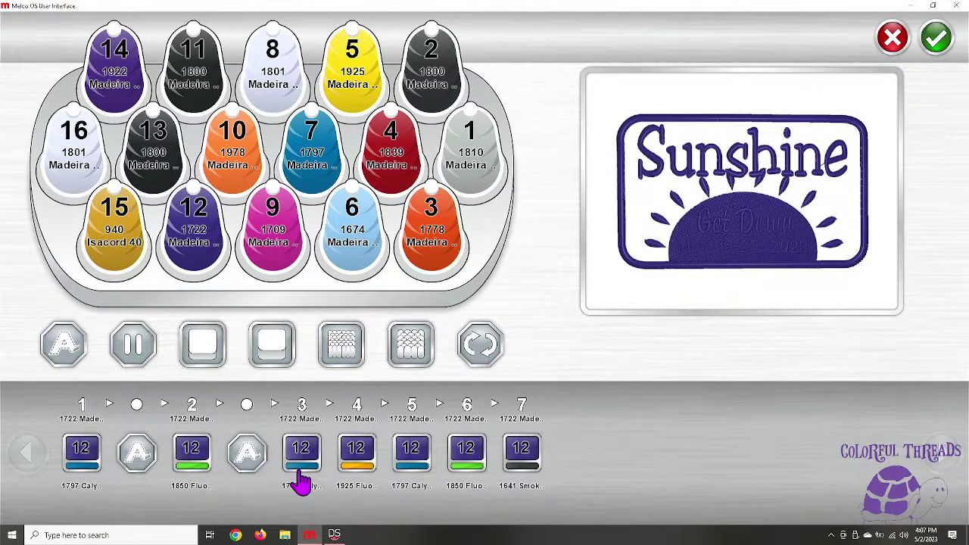
# Assign needle 10 to color 4 for the sun and change that needle's thread to Madeira Neon Poly 1924
pyautogui.click(356, 458)
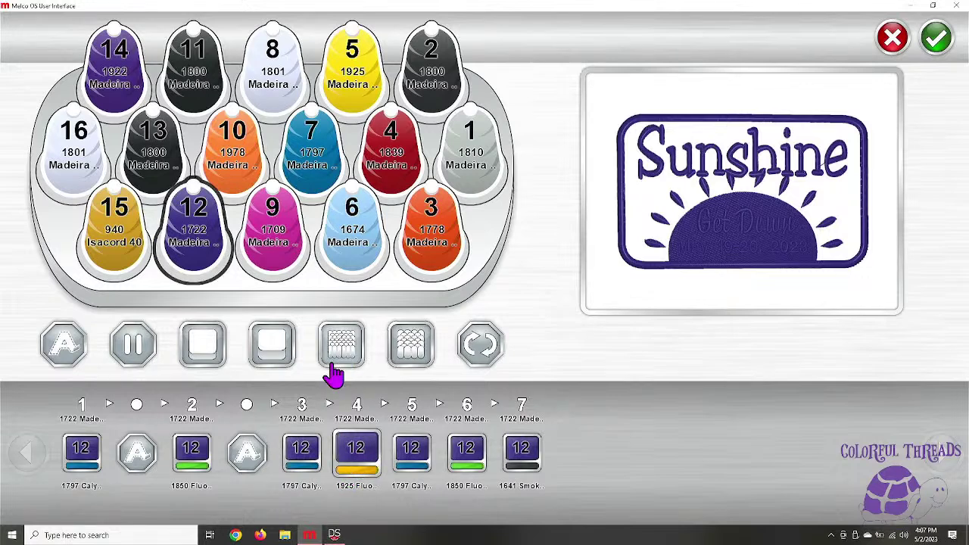
pyautogui.click(229, 140)
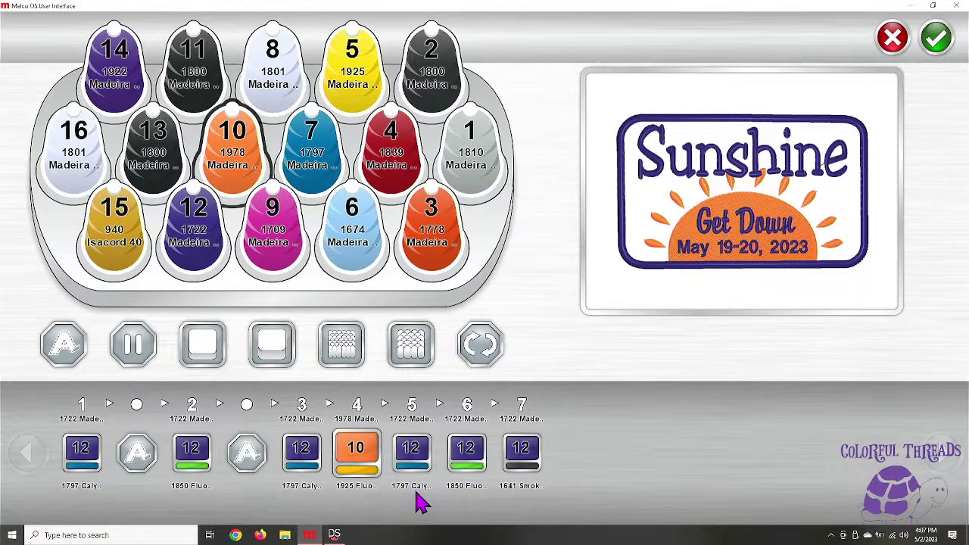
pyautogui.doubleClick(233, 144)
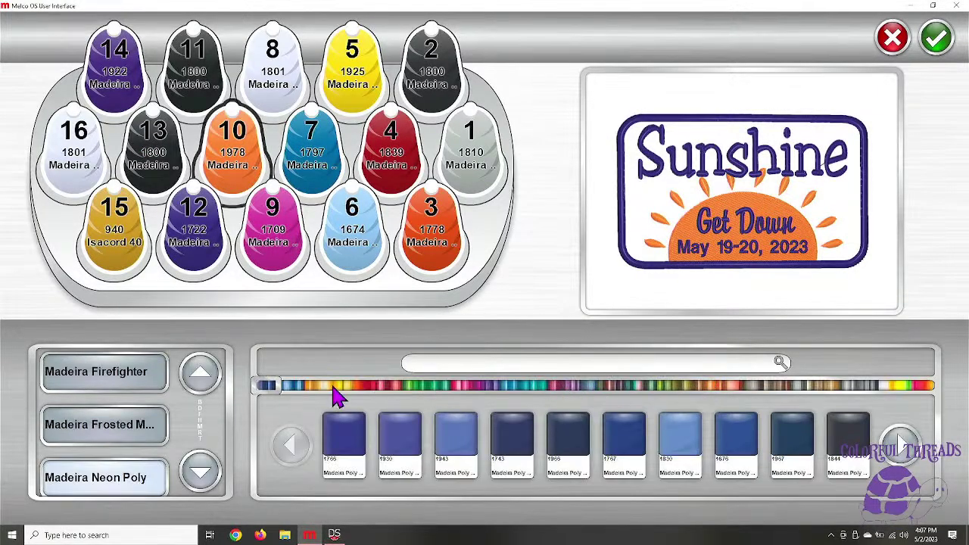
pyautogui.click(341, 386)
pyautogui.click(353, 429)
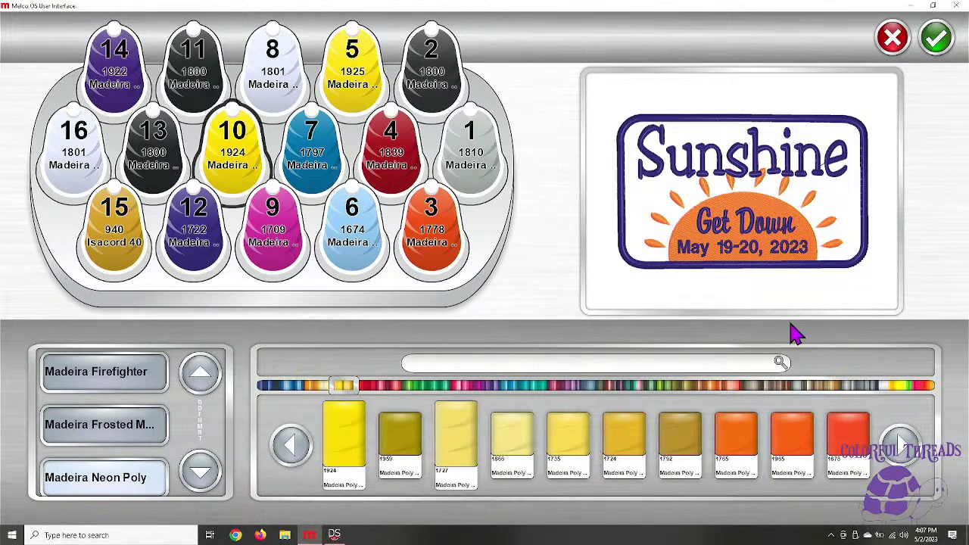
pyautogui.click(937, 40)
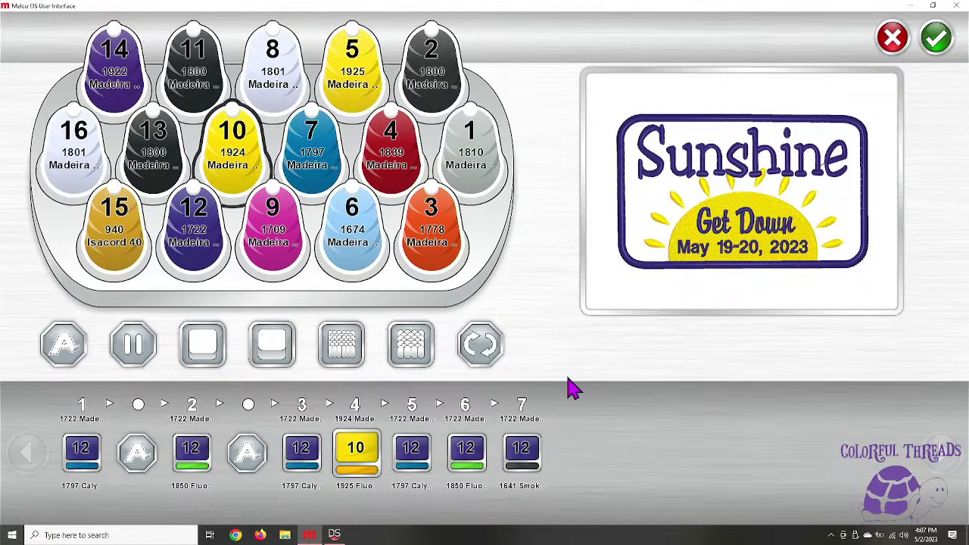
# Assign needle 6 to color 5 and needle 2 to color 7, then accept the color sequence
pyautogui.click(415, 465)
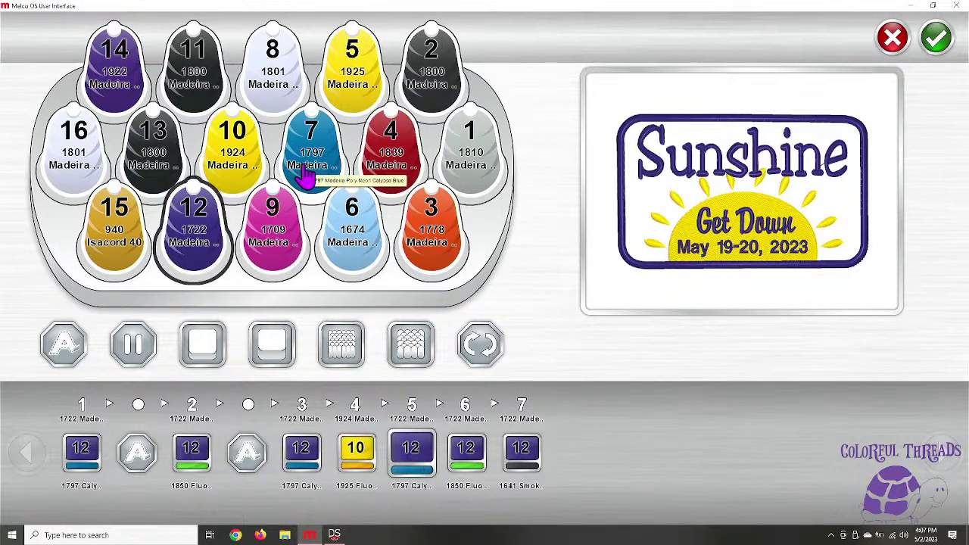
pyautogui.click(349, 257)
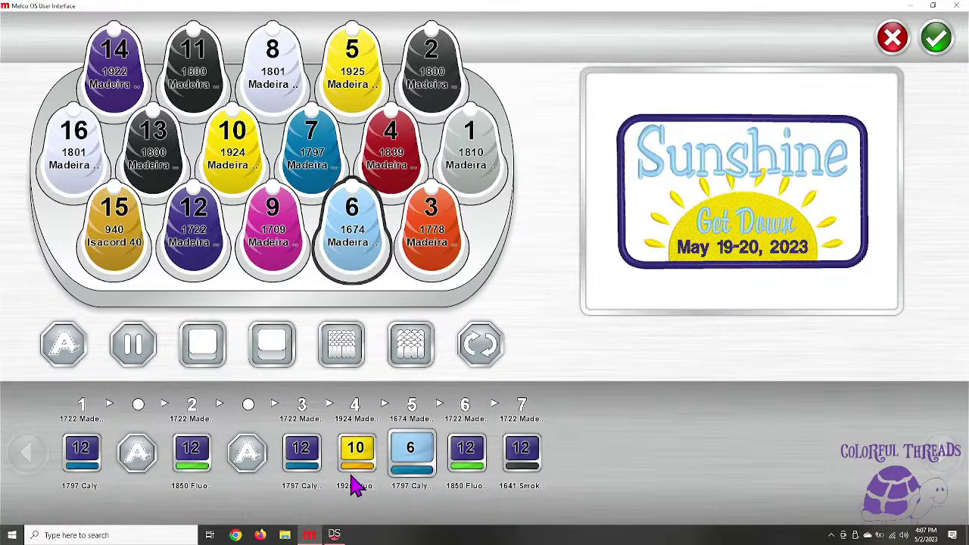
pyautogui.click(522, 457)
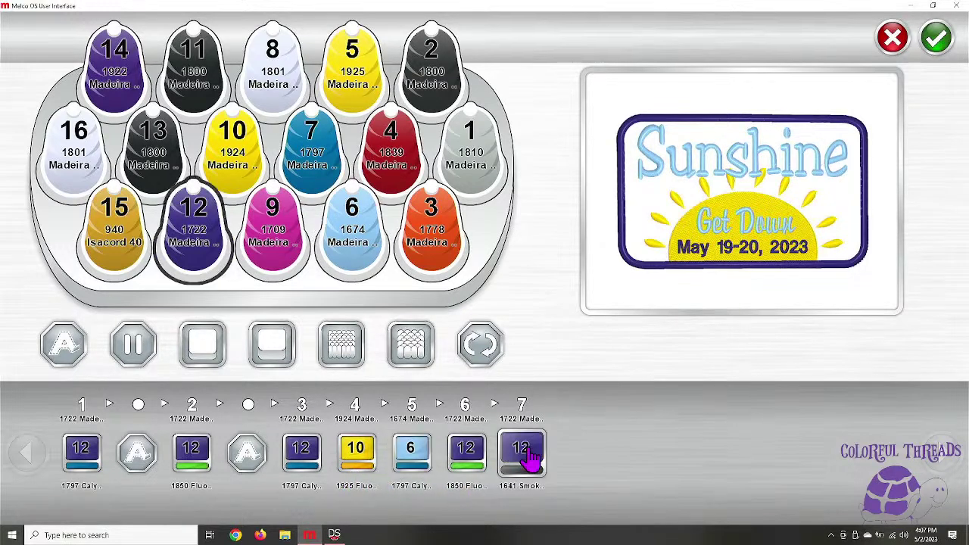
pyautogui.click(433, 82)
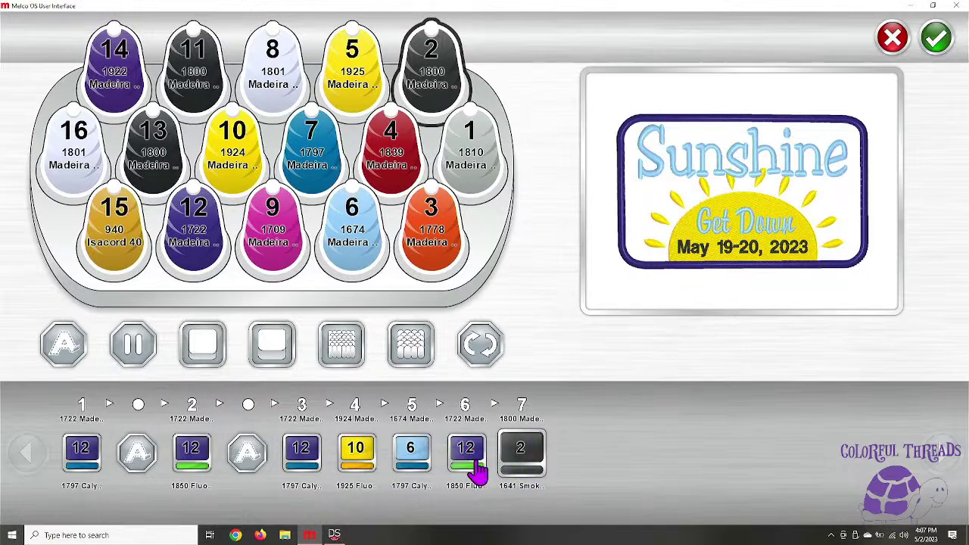
pyautogui.click(936, 42)
# Switch back to DesignShop, move the date lettering ahead of the green border in the stitch order, and save the design
pyautogui.click(334, 536)
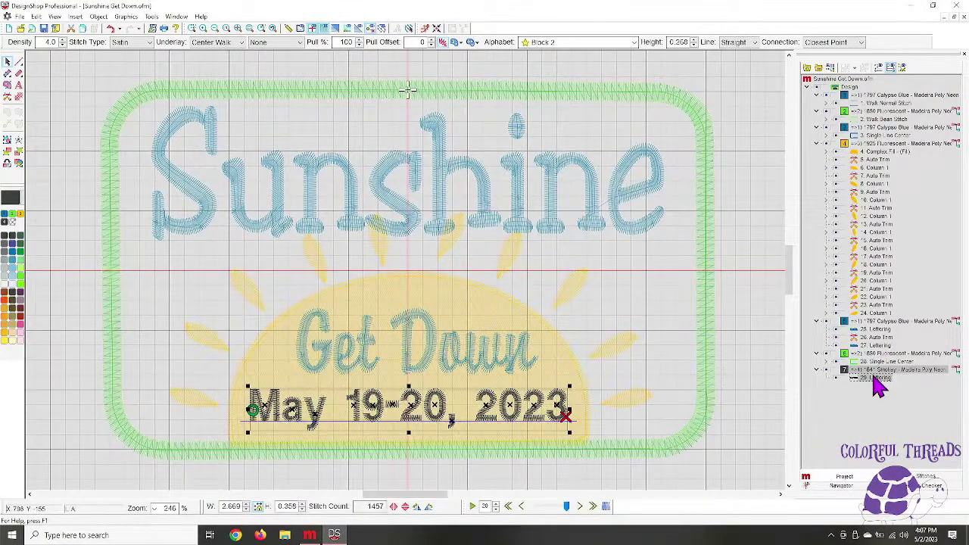
pyautogui.moveTo(877, 379); pyautogui.dragTo(886, 351)
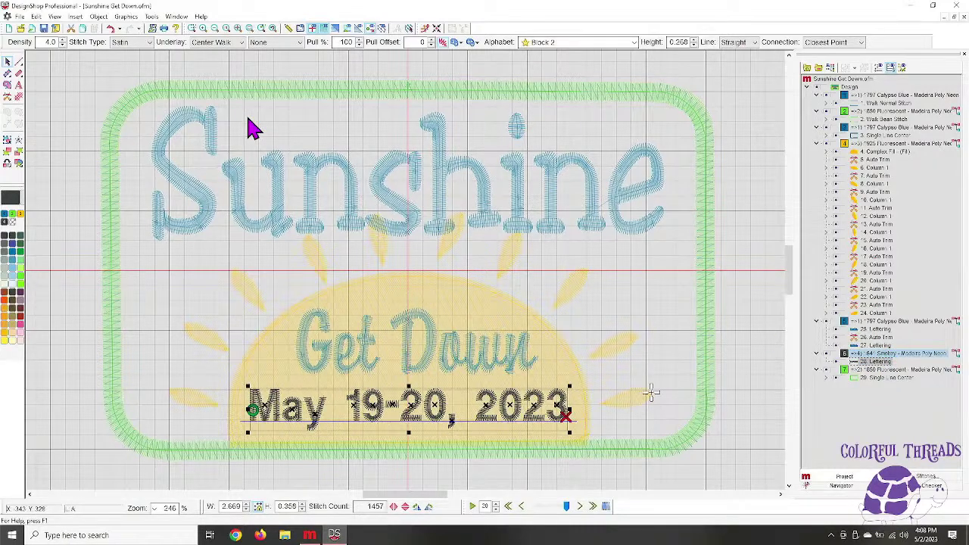
pyautogui.click(43, 28)
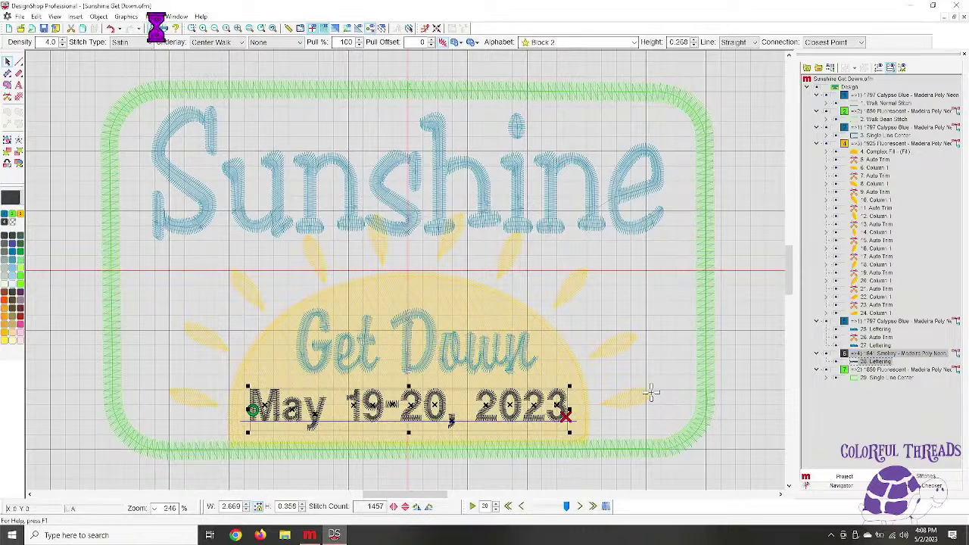